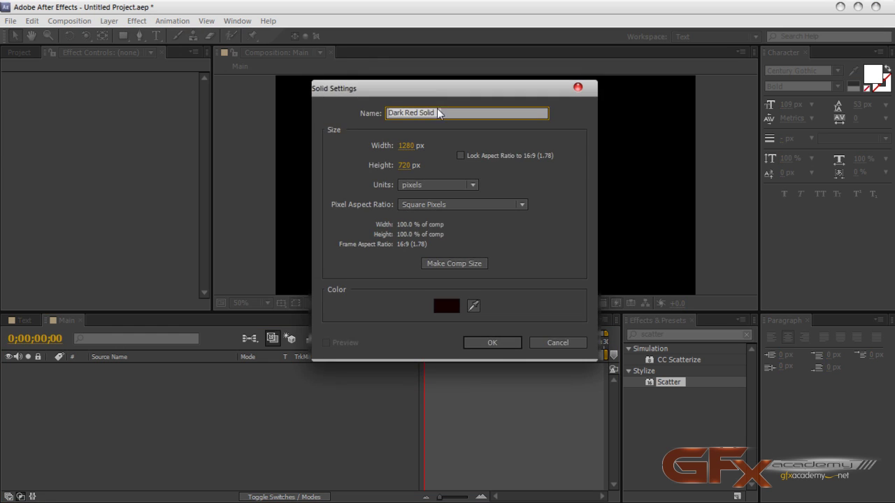
Step: Create a 1280 x 720 px solid named BG and apply the Ramp effect to it
type("BG")
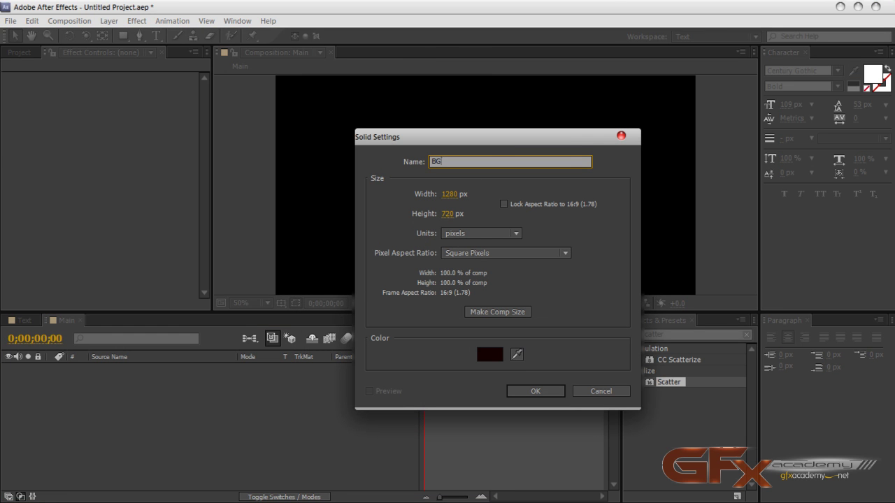
left_click(524, 388)
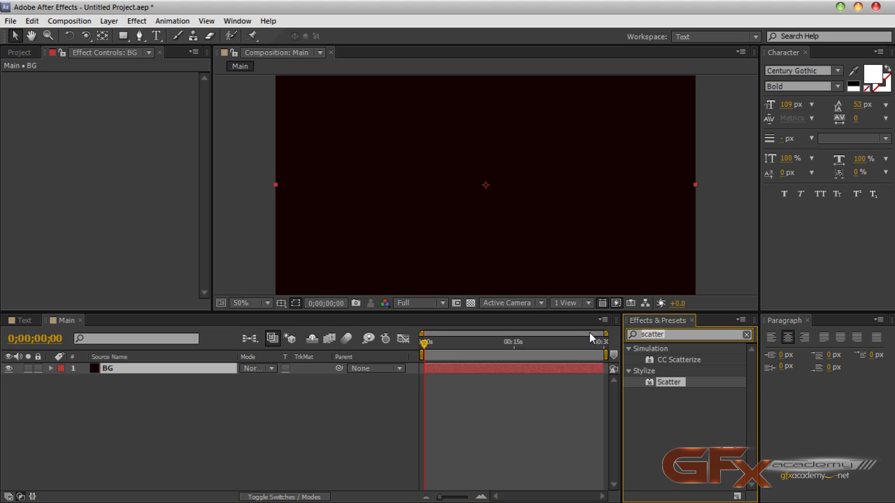
type("Ramp")
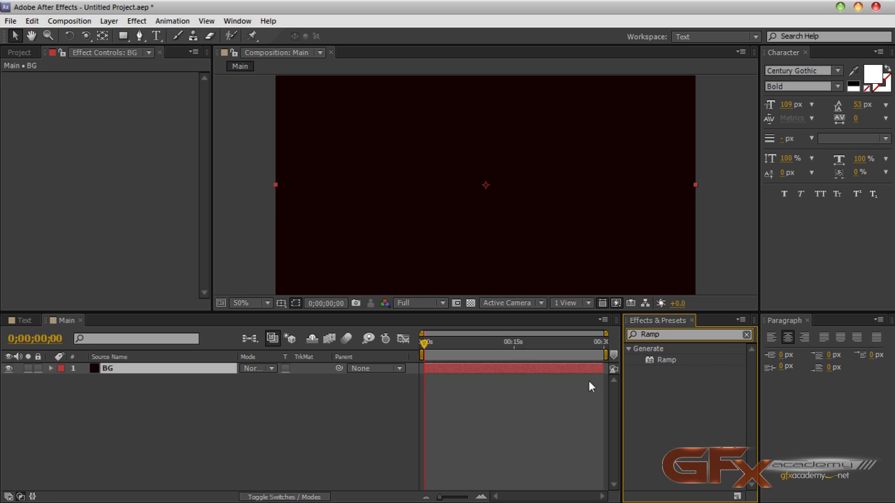
left_click_drag(663, 358, 94, 369)
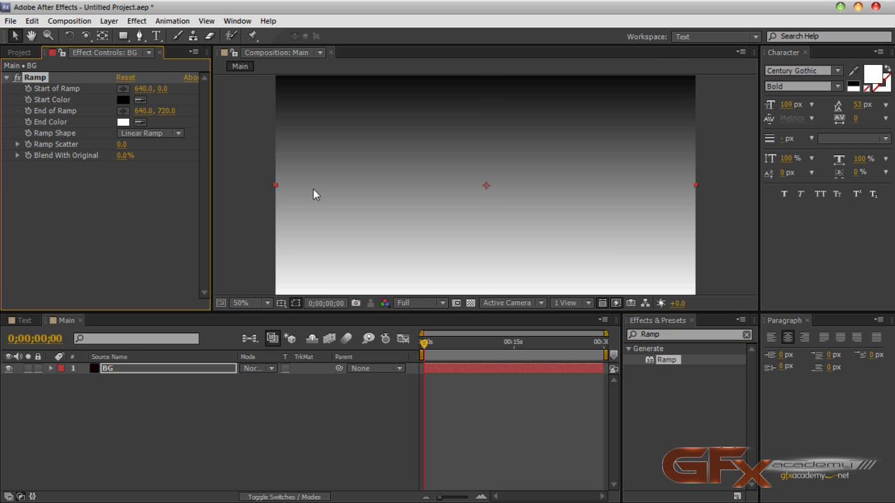
Step: Place the BG ramp's start point at about 640, 260 and its end point at about 640, 1276
key("comma")
left_click_drag(486, 127, 486, 158)
left_click_drag(486, 245, 486, 279)
left_click_drag(486, 158, 485, 170)
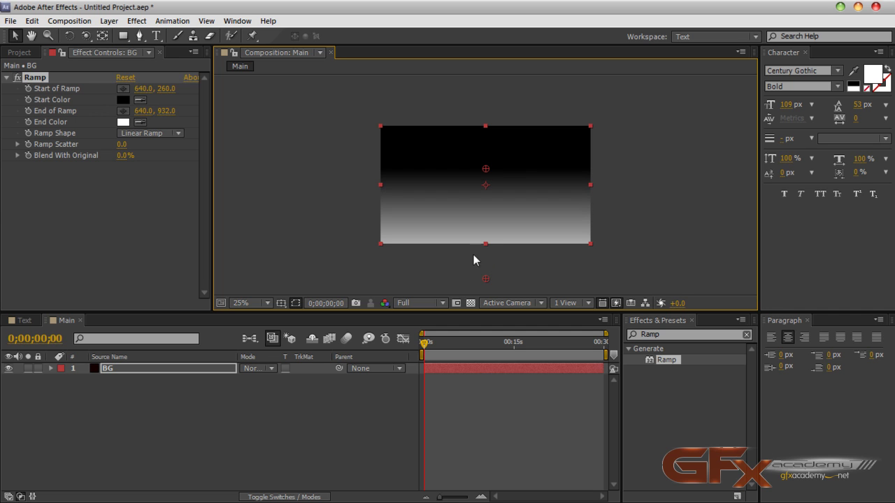
left_click_drag(485, 280, 484, 337)
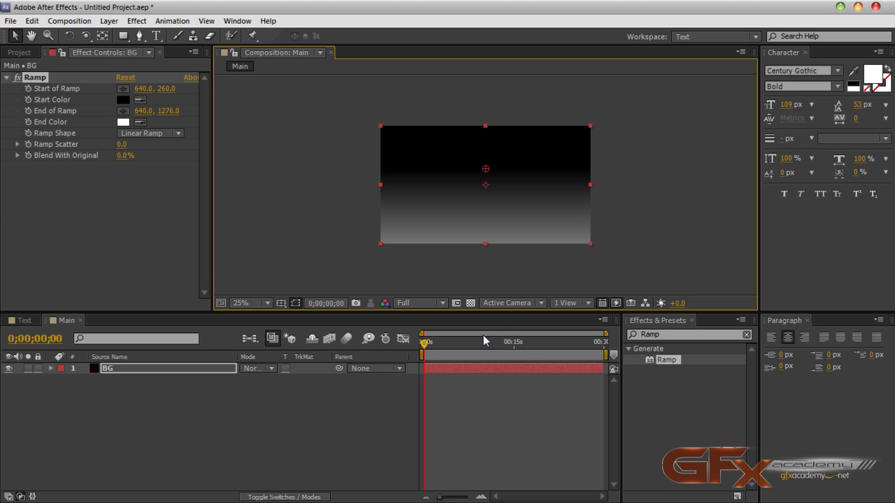
Step: Set the ramp's start color to a near-black blue
left_click(123, 99)
left_click_drag(294, 374, 296, 365)
left_click(189, 448)
left_click(398, 293)
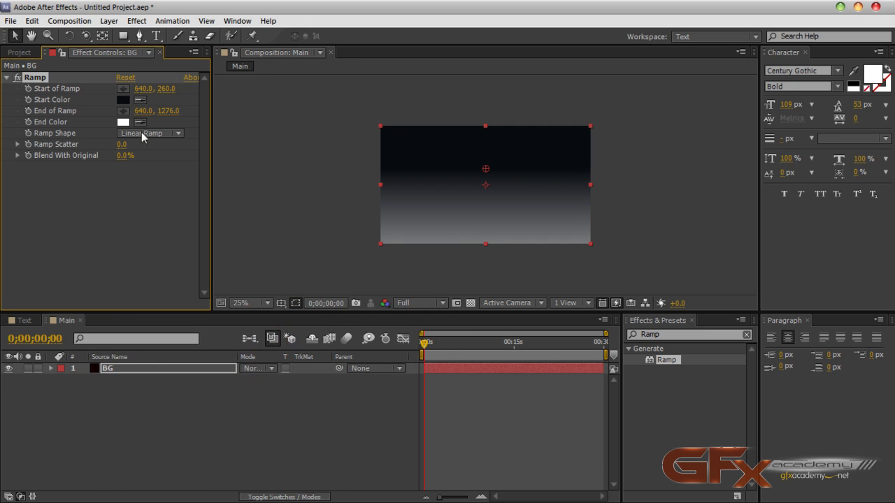
Step: Set the ramp's end color to a muted dark blue with a hue of about 208°
left_click(123, 122)
left_click_drag(294, 379, 296, 361)
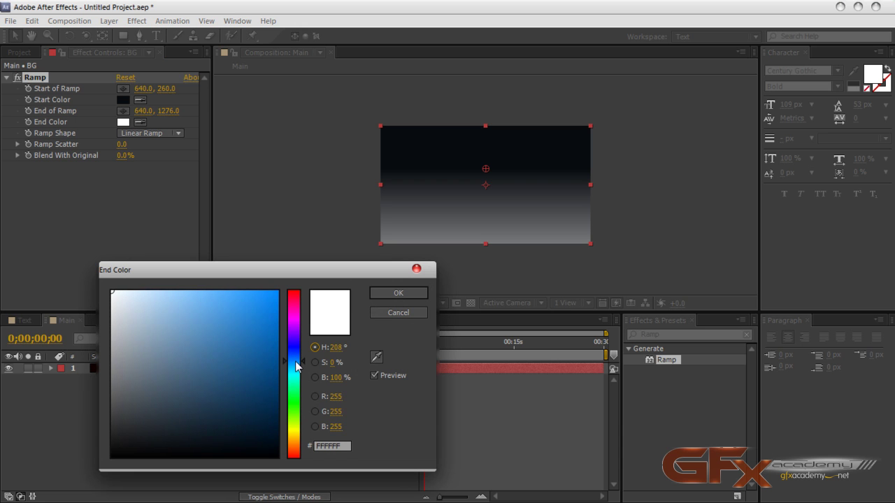
left_click(165, 431)
left_click_drag(165, 431, 191, 405)
left_click(395, 293)
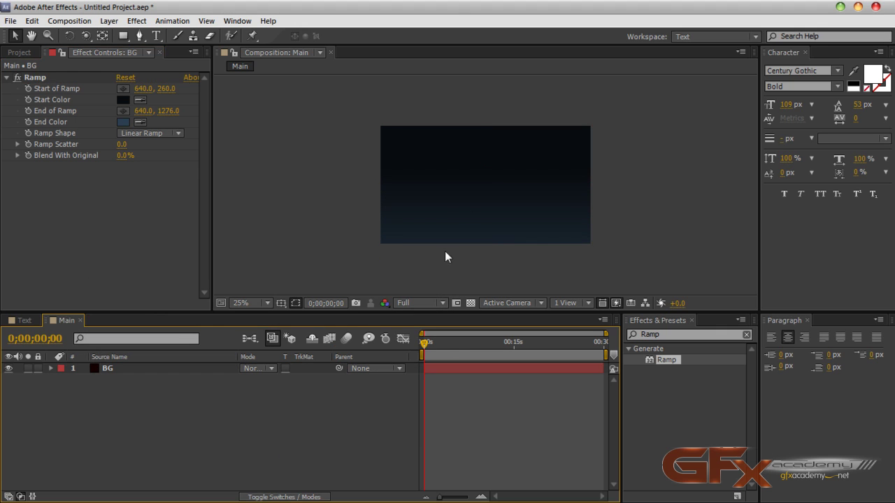
Step: Create a 3500 x 3500 px solid named Floor in the Main composition
left_click(122, 37)
left_click(109, 21)
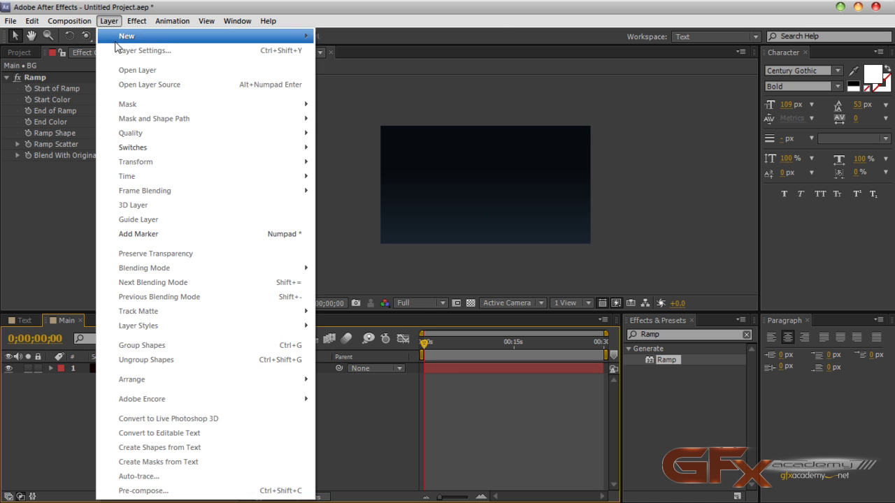
mouse_move(115, 36)
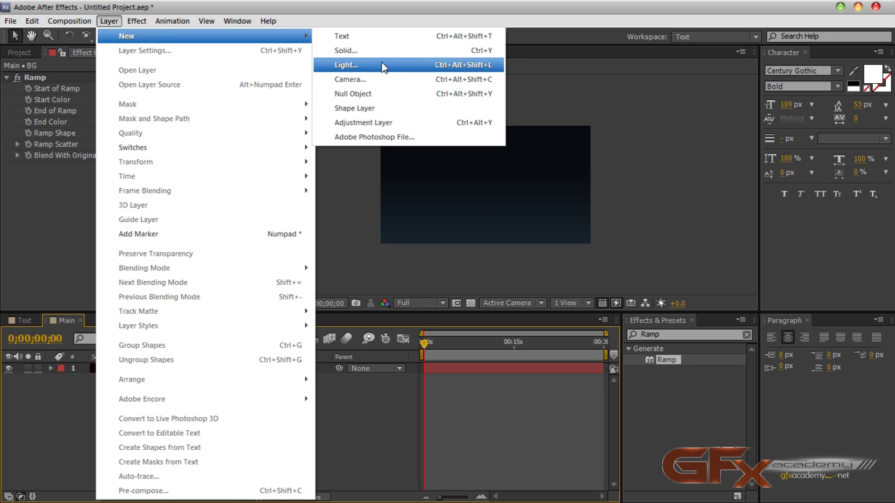
left_click(345, 51)
left_click(446, 195)
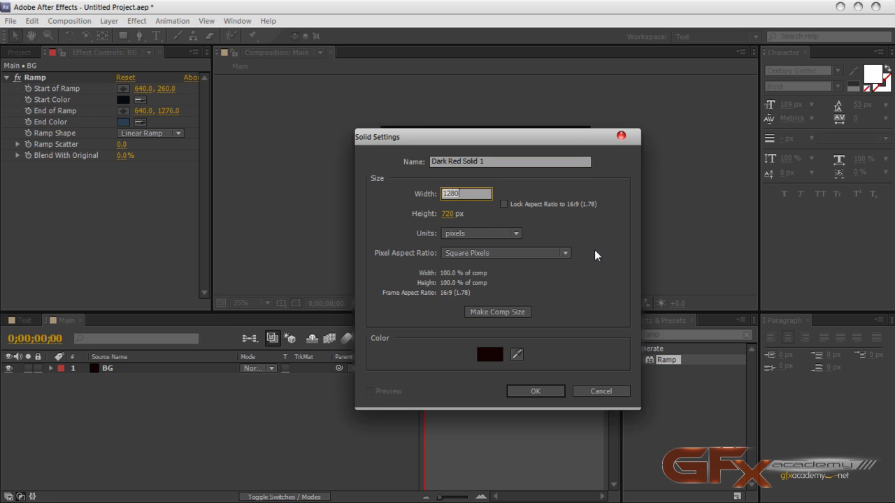
type("3500")
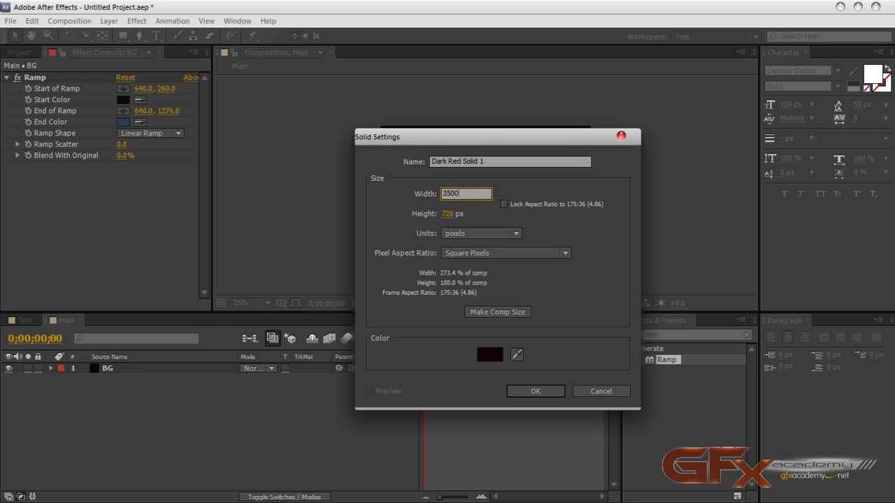
key("Tab")
type("3500")
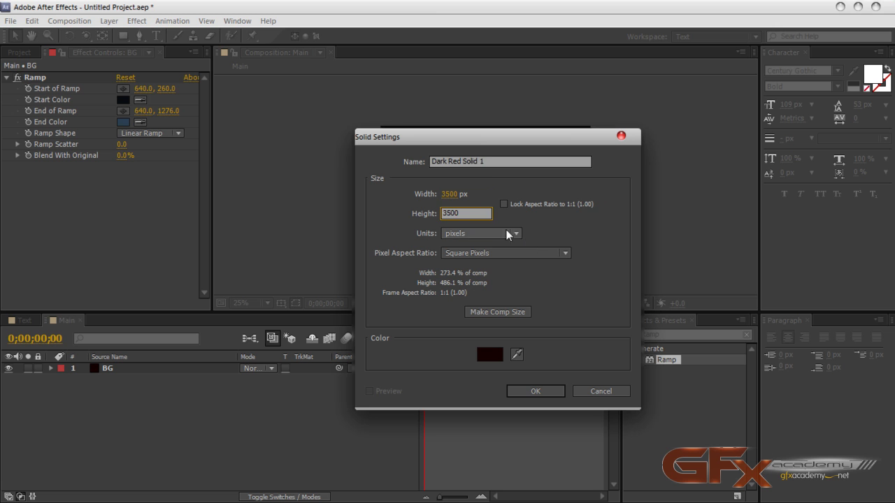
key("Tab")
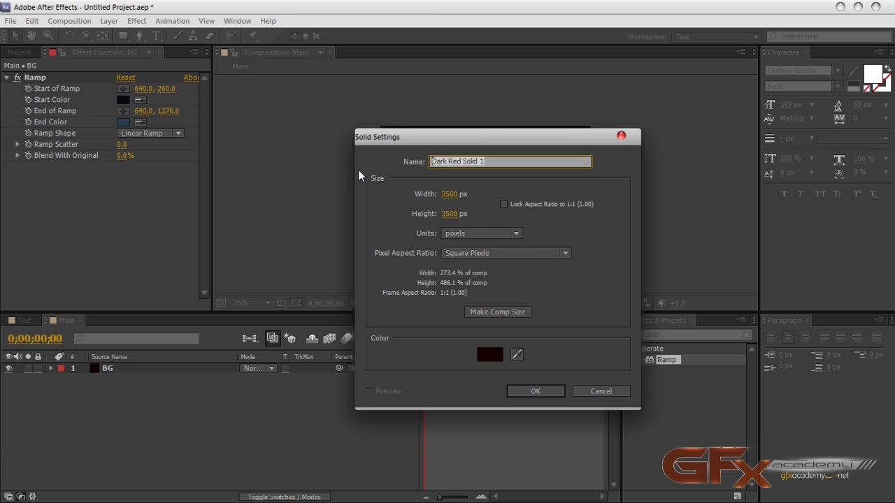
type("Floor")
key("Return")
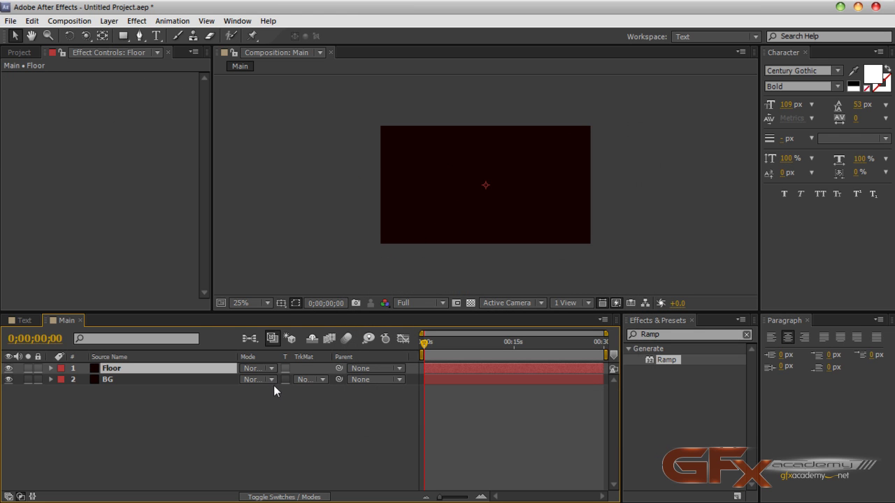
Step: Make the Floor layer 3D and rotate it around its X axis until it lies flat, edge-on to the view
key("F4")
left_click(313, 368)
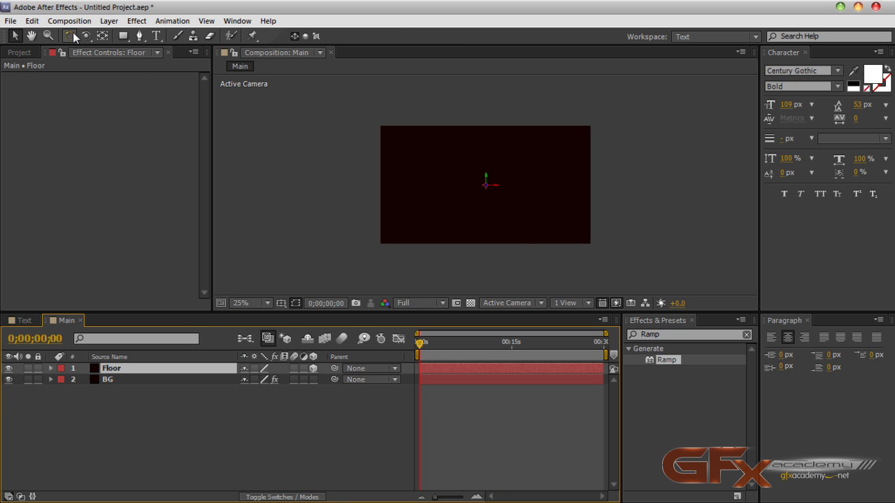
key("w")
left_click_drag(496, 185, 496, 173)
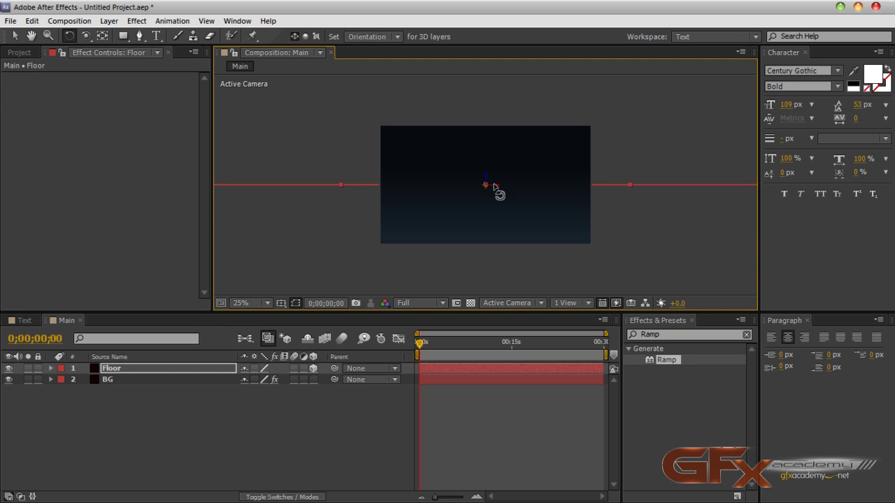
left_click(112, 412)
Step: Add the Text composition to the Main timeline as a layer above Floor
left_click(18, 53)
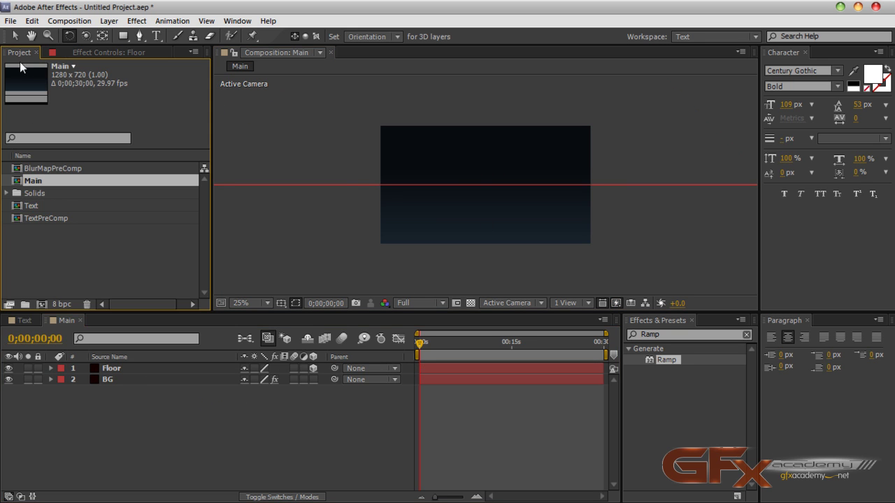
left_click_drag(19, 207, 140, 368)
scroll(532, 232, "up", 4)
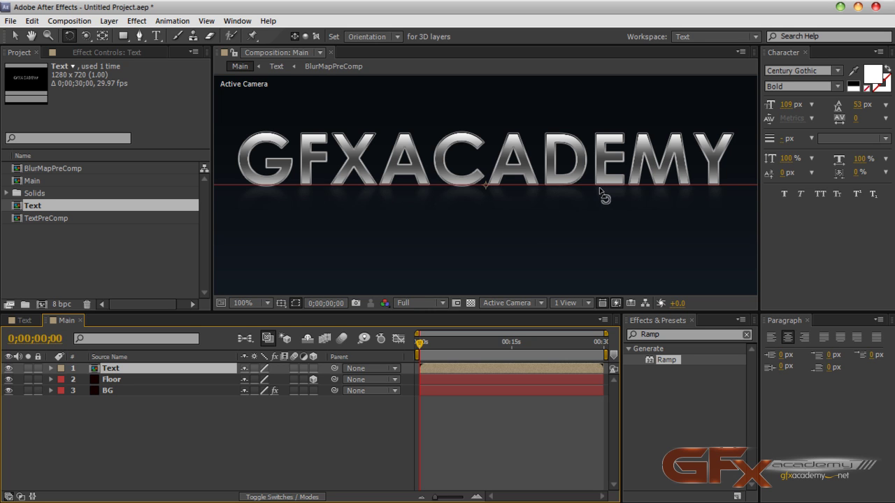
Step: Parent the TextPreCompReflection layer to TextPreComp in the Text composition
left_click(25, 321)
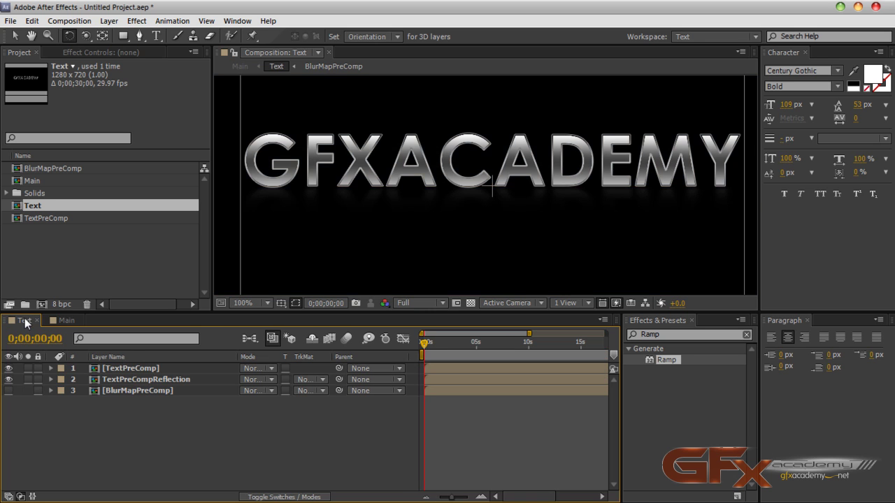
key("period")
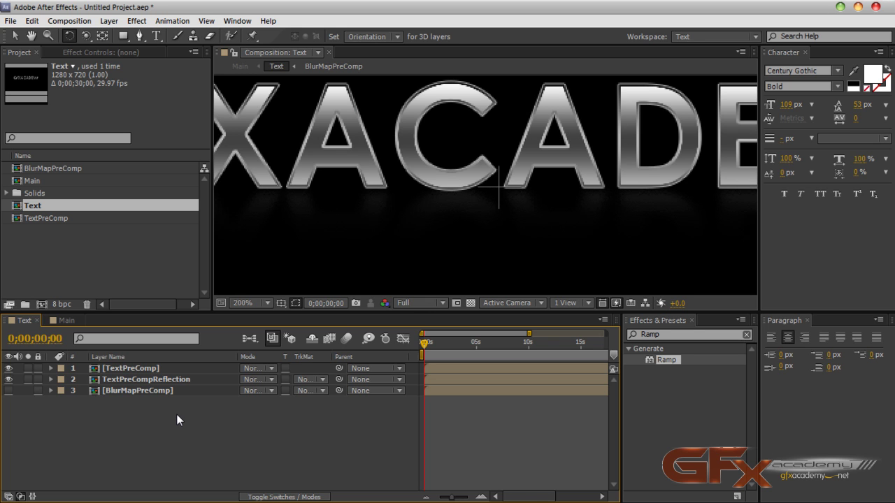
left_click(160, 380)
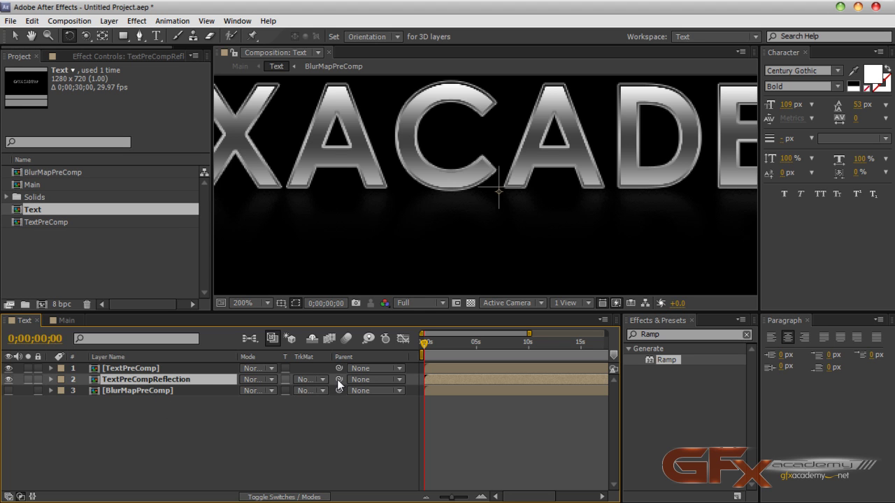
left_click_drag(339, 379, 159, 368)
Step: Raise the TextPreComp layer slightly above the composition's center and check its position against the floor line in Main
left_click(159, 369)
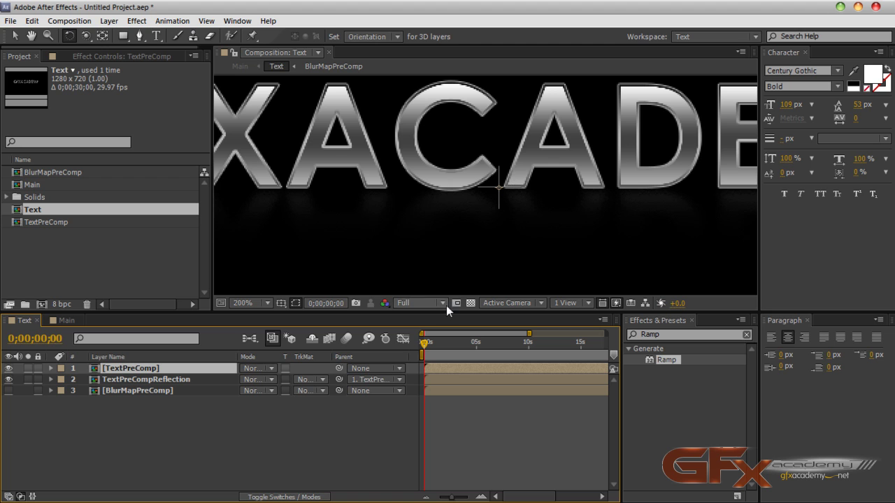
left_click(524, 151)
key("v")
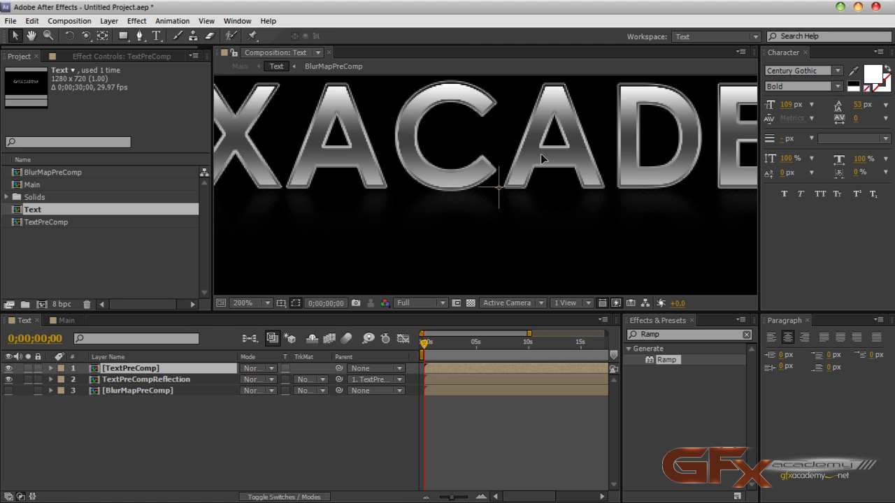
key("Up")
key("Up")
left_click_drag(541, 151, 542, 144)
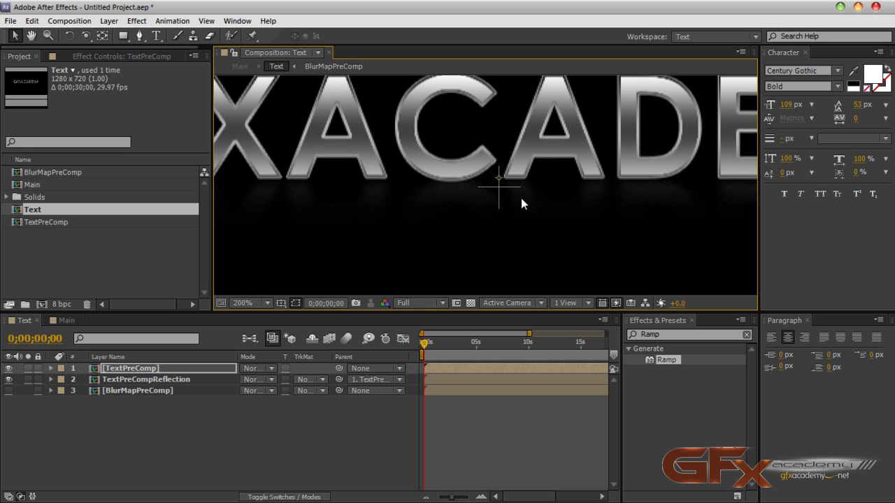
left_click(146, 392)
left_click(144, 423)
left_click(65, 321)
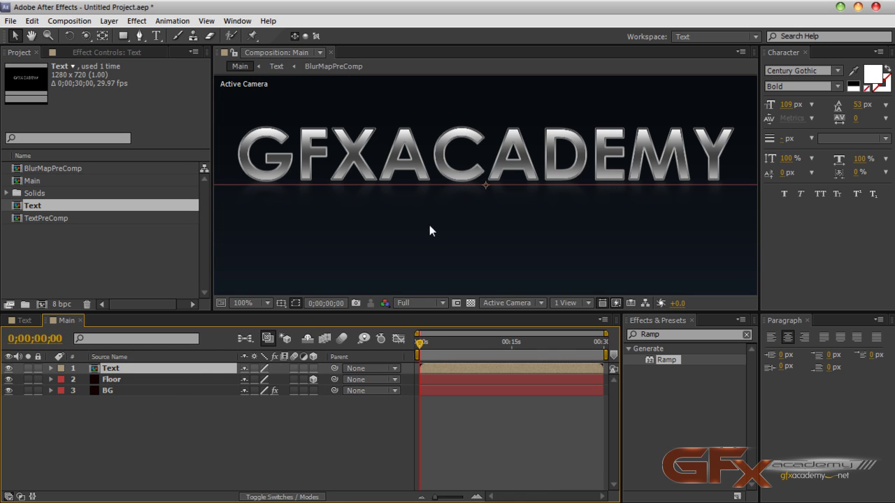
Step: Lower the TextPreComp layer slightly in the Text composition so the lettering rests just above the center mark
left_click(29, 319)
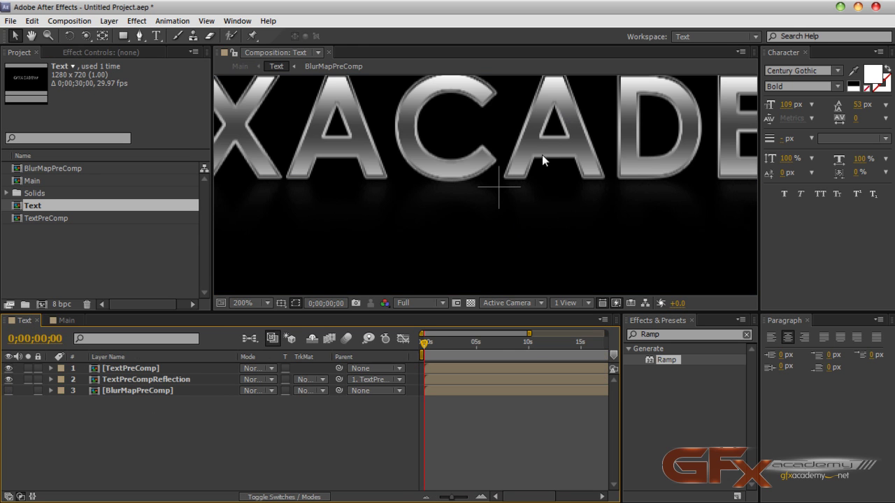
left_click(529, 159)
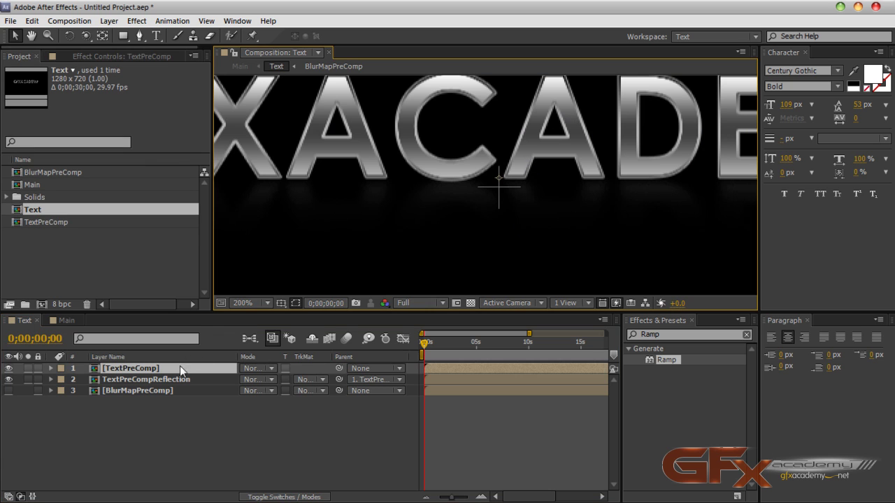
left_click_drag(530, 152, 532, 158)
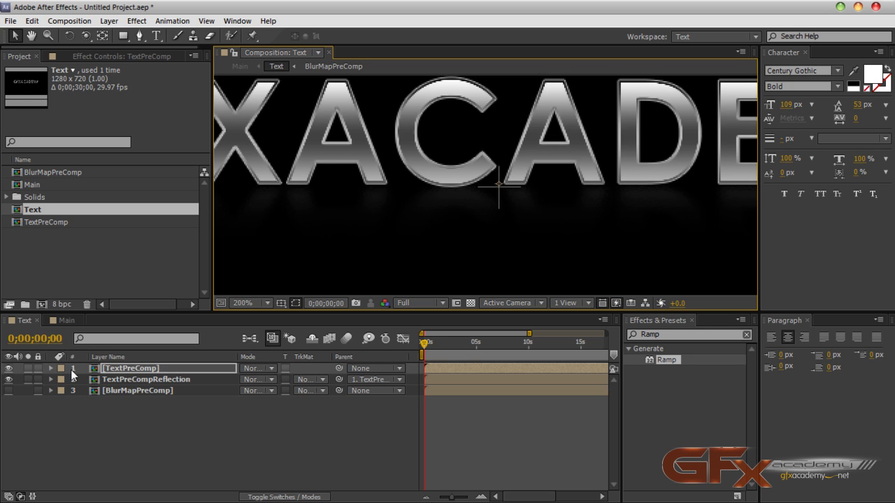
Step: Return to the Main composition and make its Text layer 3D
left_click(67, 321)
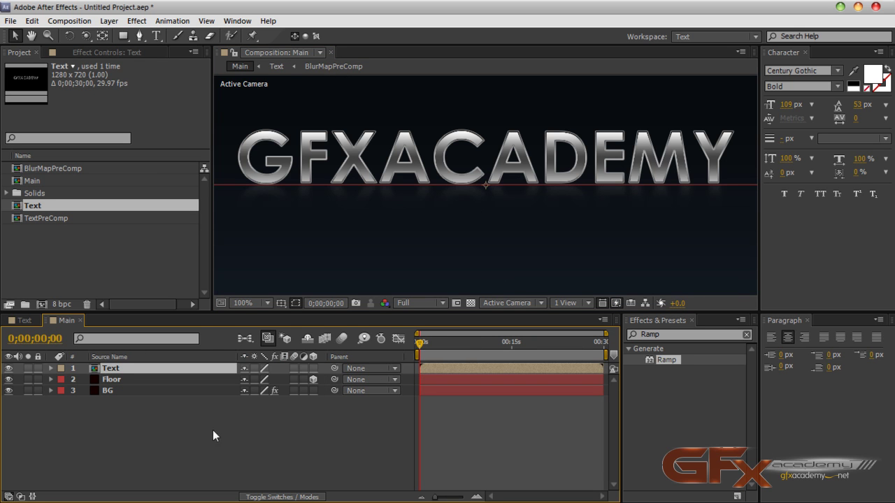
scroll(447, 210, "down", 4)
scroll(444, 213, "up", 1)
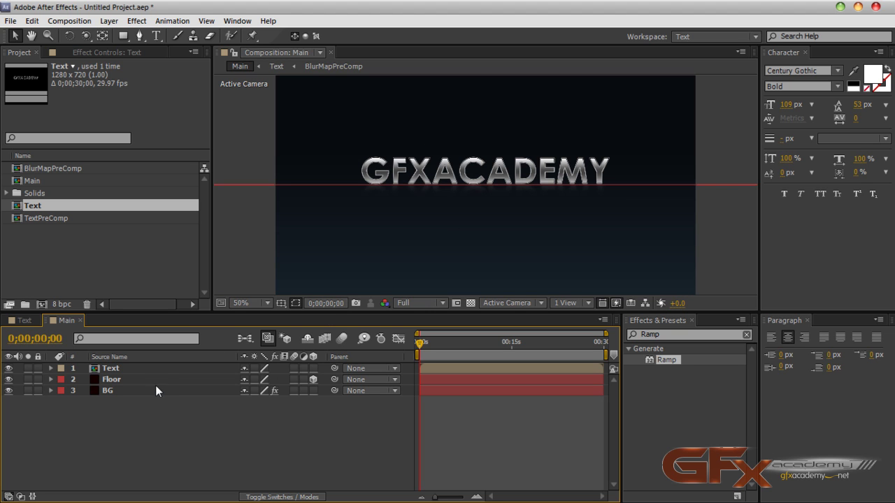
left_click(313, 369)
Step: Add a two-node camera with the 24mm preset to the Main composition
left_click(109, 21)
mouse_move(132, 36)
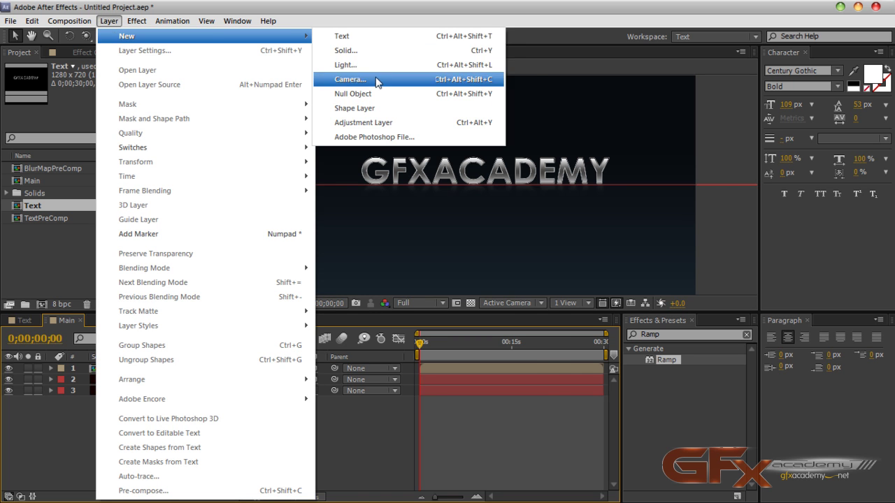
left_click(354, 79)
left_click_drag(403, 335, 419, 378)
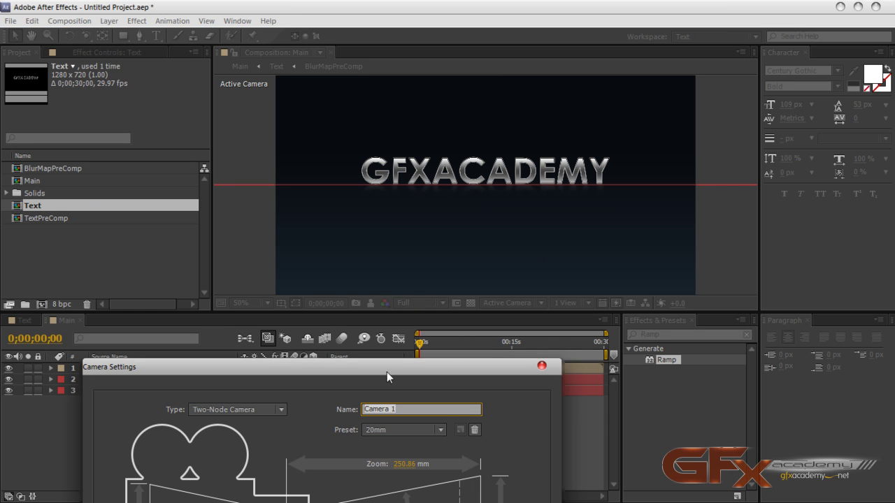
left_click_drag(386, 373, 337, 158)
left_click(347, 215)
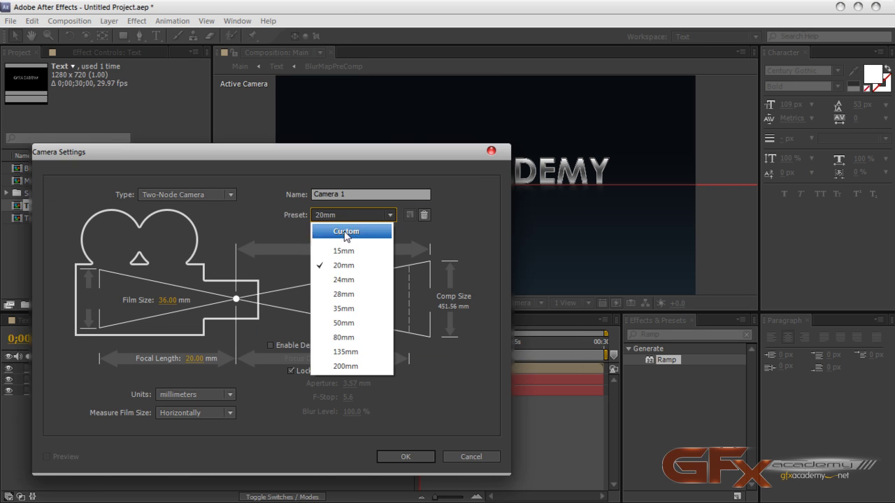
left_click(342, 280)
left_click(397, 457)
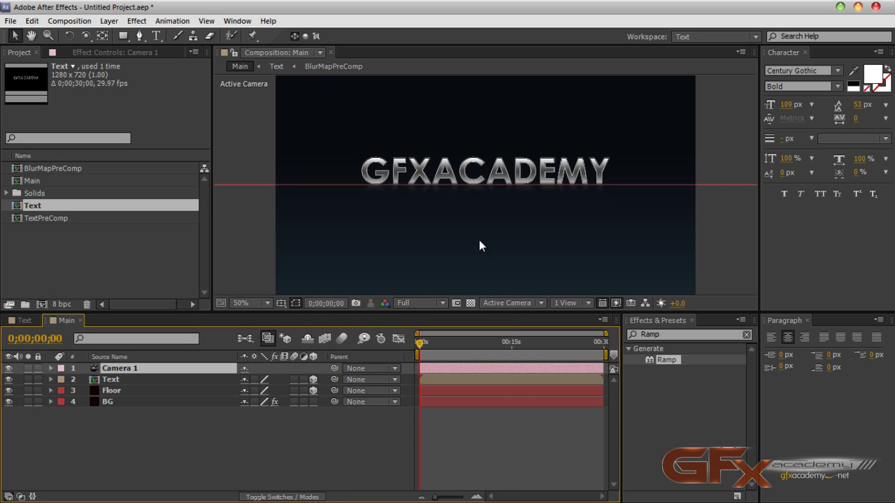
Step: Orbit the camera slightly around the GFXACADEMY text so the scene is seen from a little above the floor
left_click(86, 35)
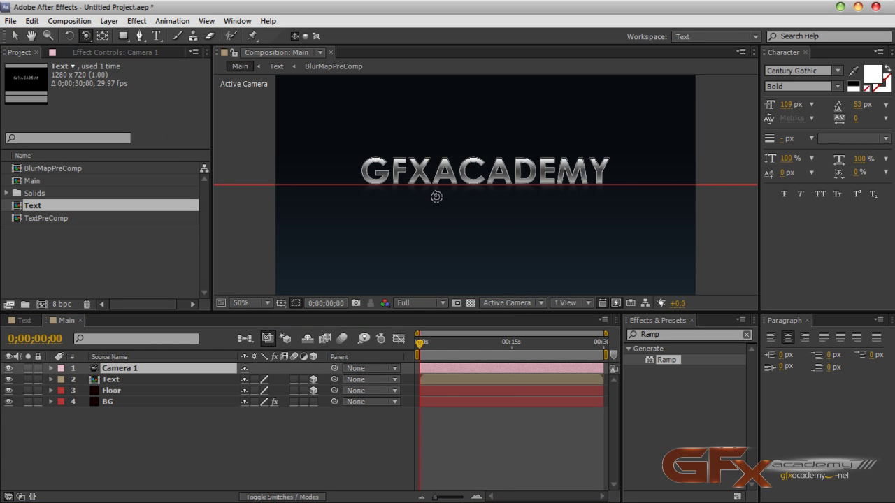
key("comma")
key("comma")
left_click_drag(480, 191, 479, 194)
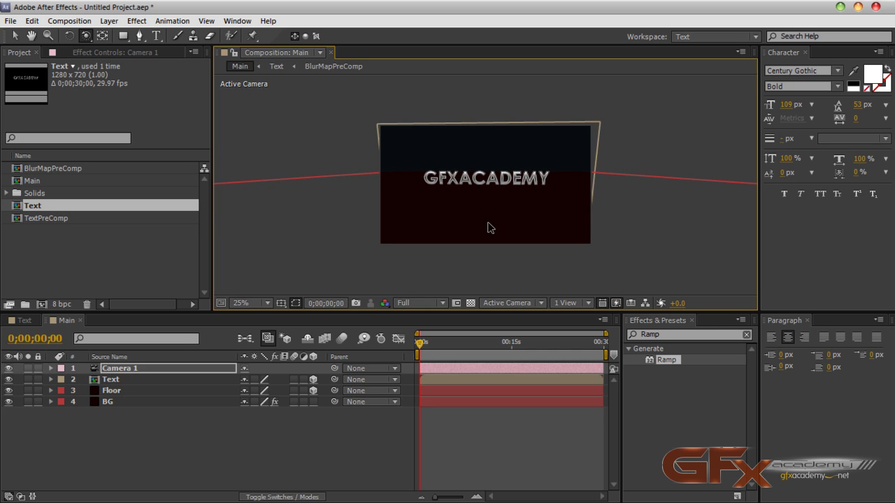
key("period")
key("period")
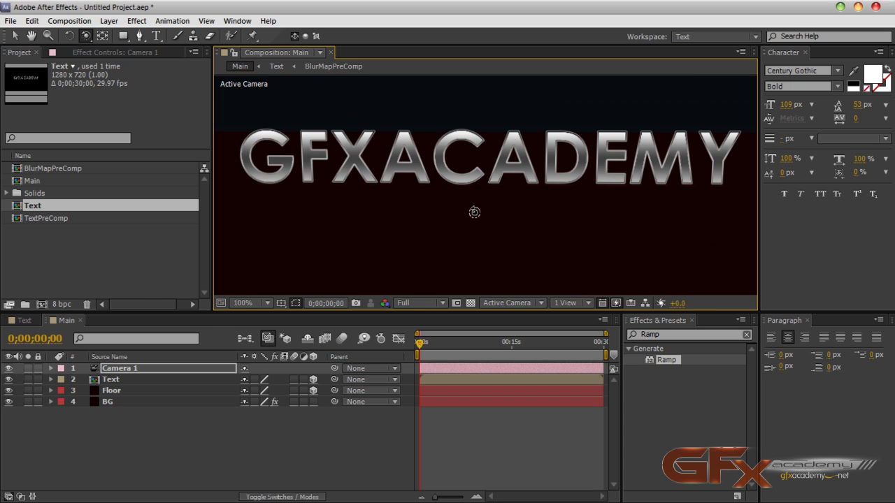
key("comma")
key("comma")
key("period")
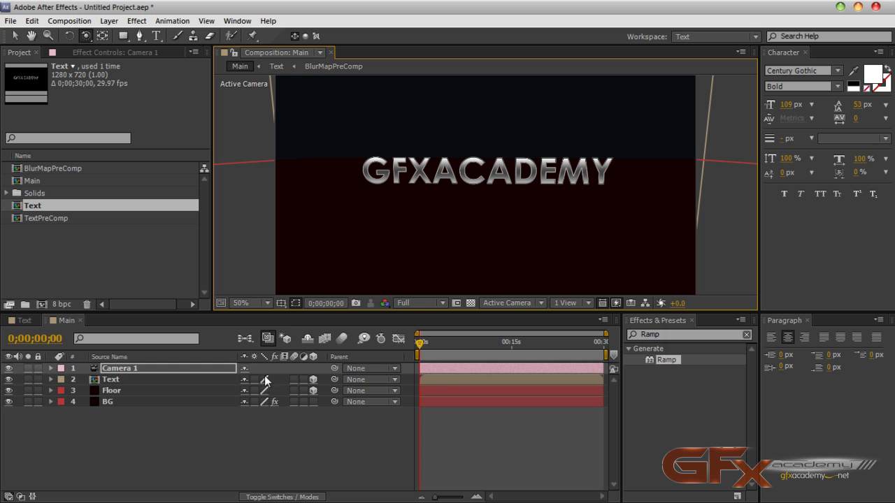
Step: Recolor the Floor solid with the dark background color sampled near the upper edge of the composition image
left_click(125, 391)
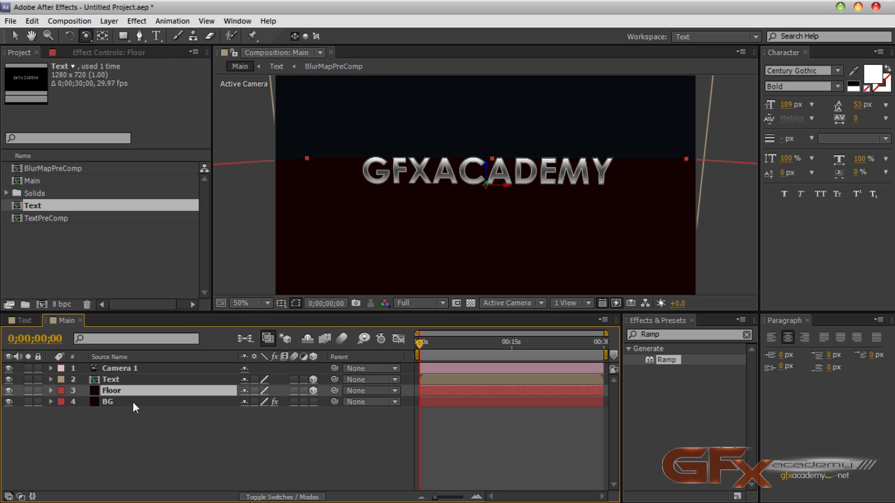
left_click(108, 21)
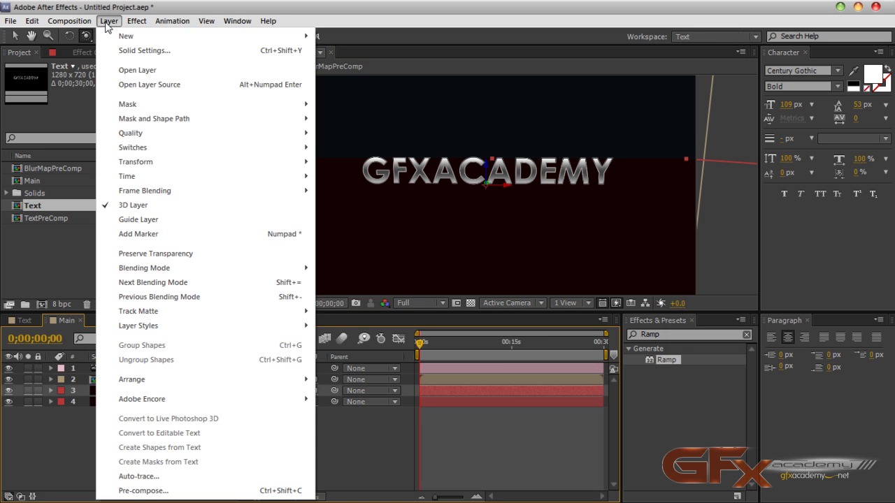
left_click(144, 51)
left_click(466, 322)
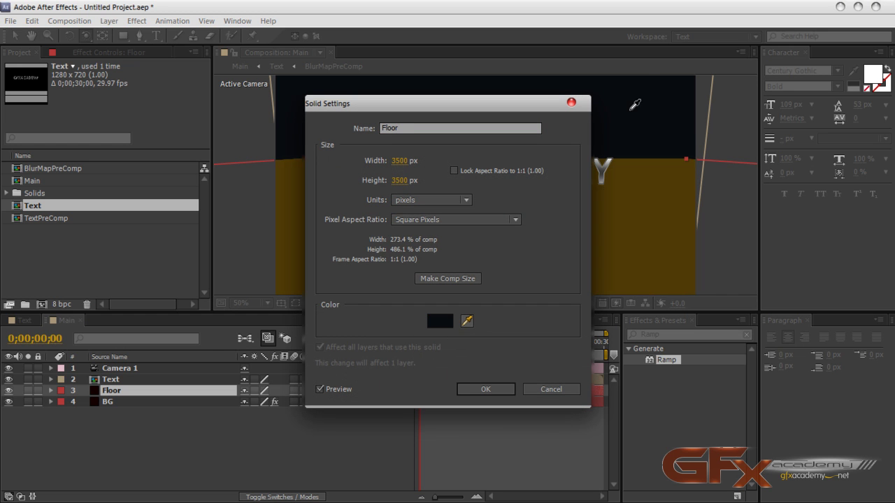
left_click(643, 80)
left_click(501, 389)
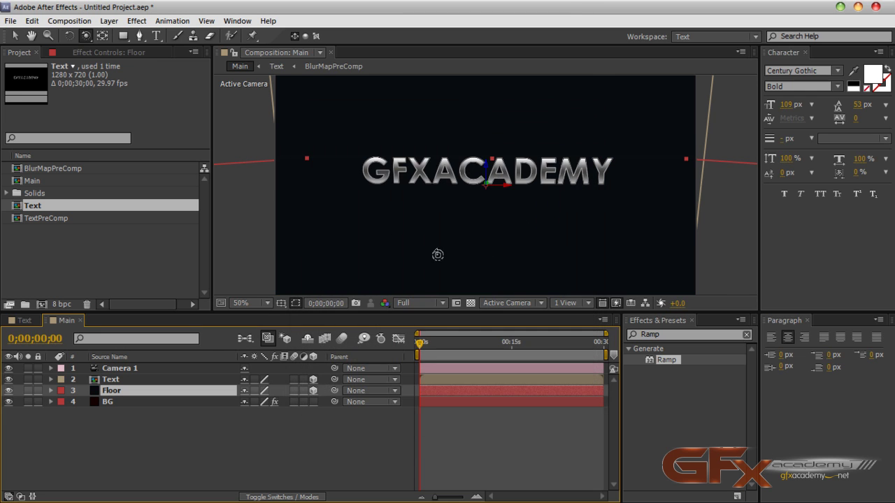
left_click(279, 430)
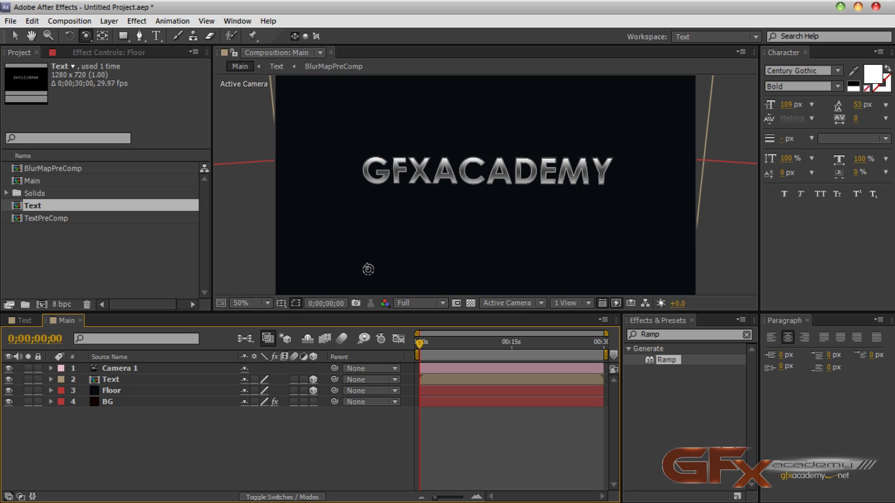
Step: Duplicate the Floor layer and apply the Grid effect to the upper copy
left_click(122, 392)
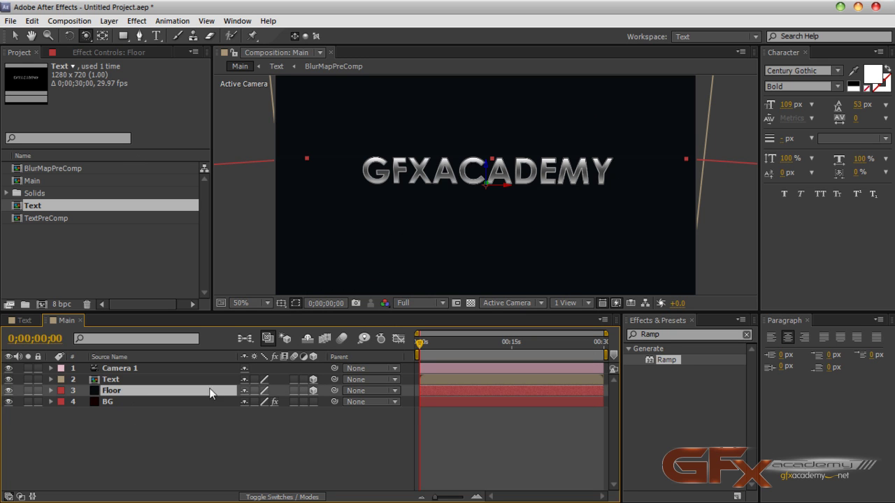
key("ctrl+d")
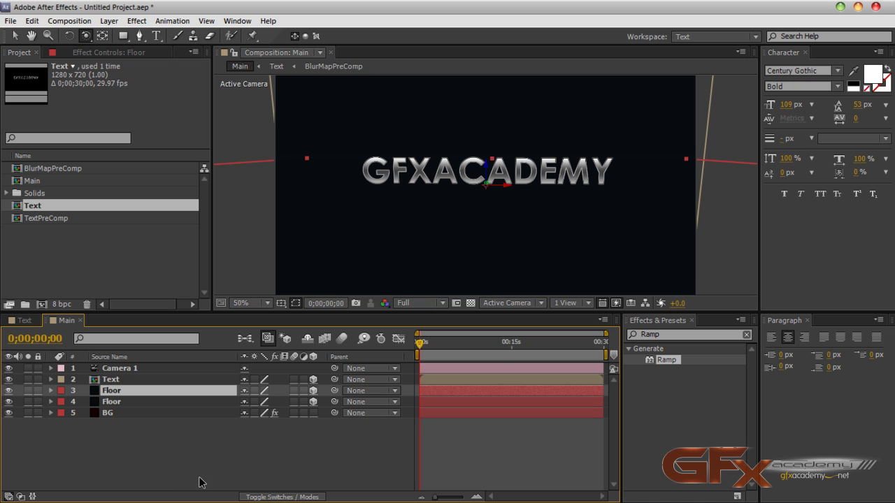
double_click(662, 337)
type("grid")
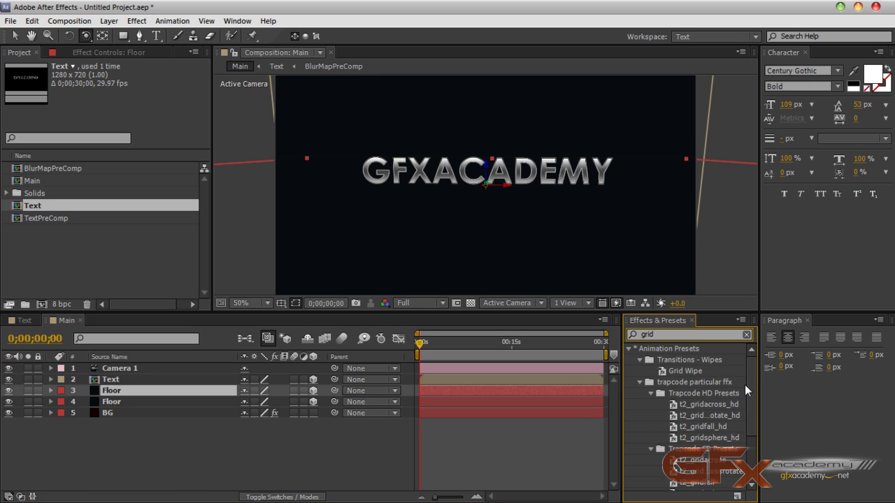
scroll(744, 385, "down", 3)
double_click(663, 463)
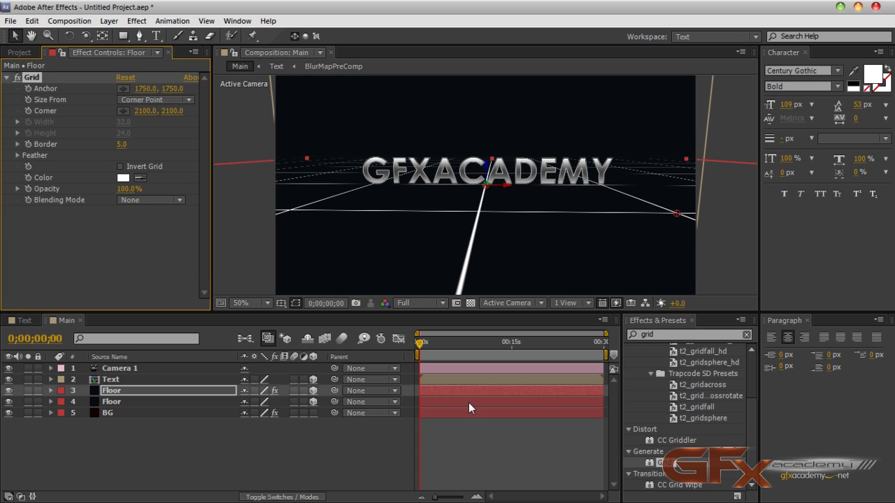
Step: Size the upper Floor layer's grid from the Width Slider with a width of 118 and a border of 3
left_click(133, 403)
left_click(130, 391)
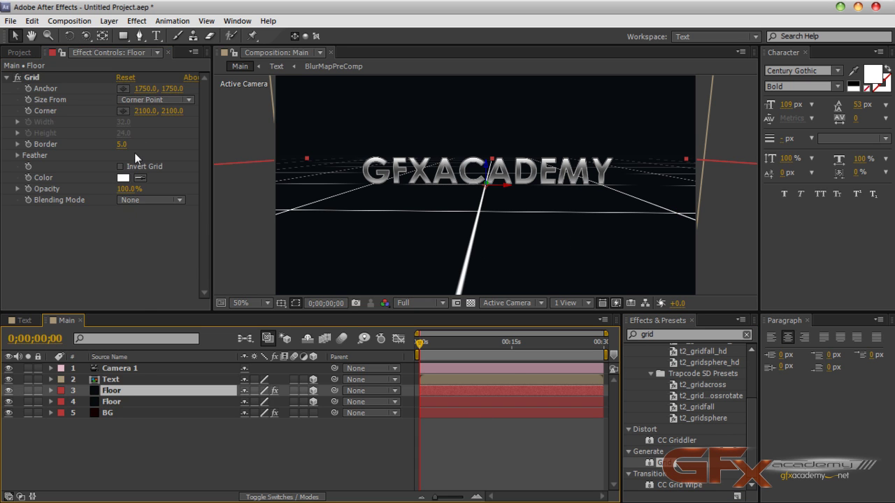
left_click(158, 99)
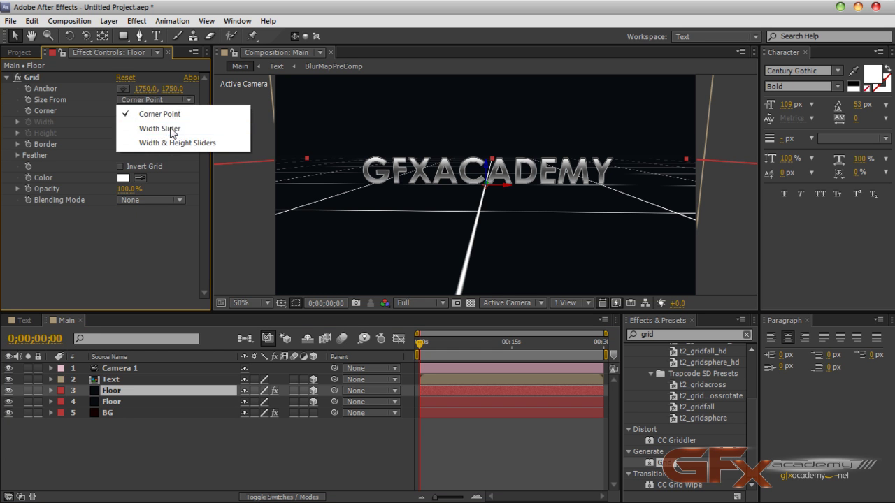
left_click(169, 127)
left_click_drag(59, 141, 117, 163)
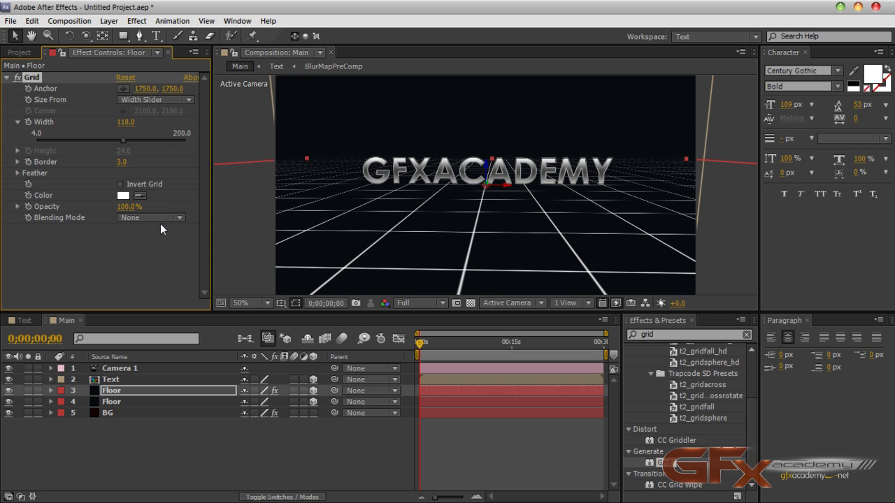
key("Return")
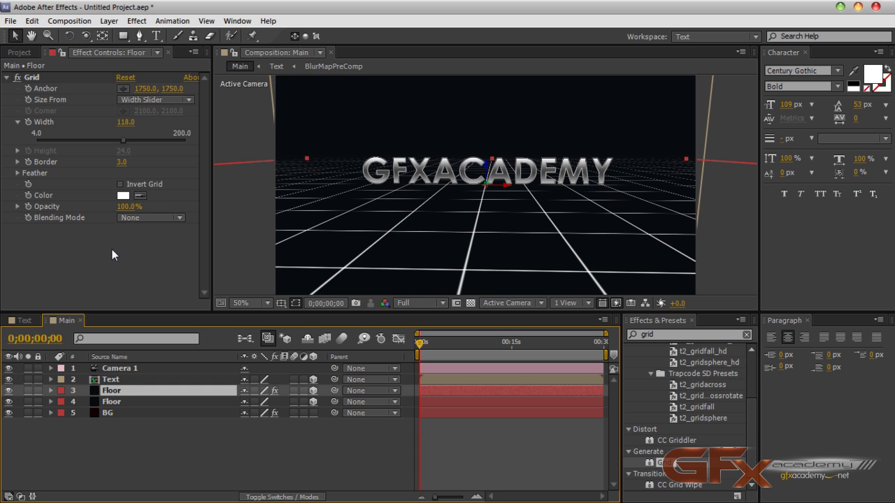
Step: Set the grid color to blue, hex 2759AB
left_click(123, 196)
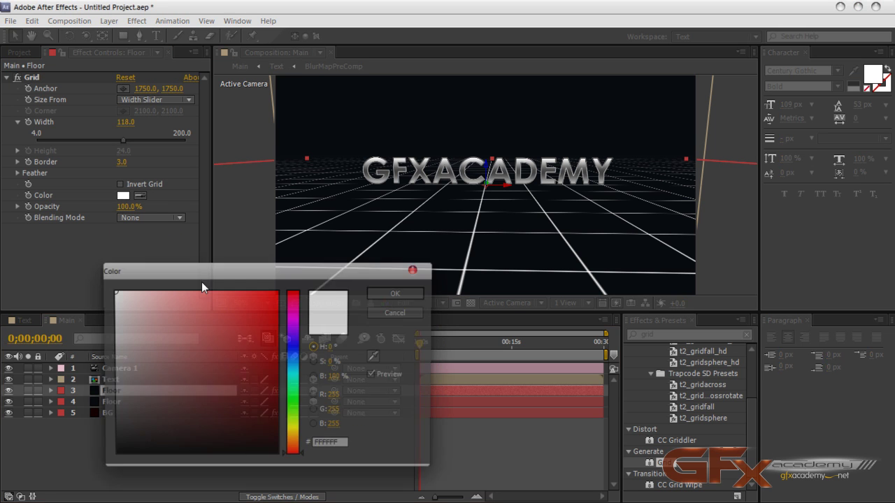
left_click_drag(294, 370, 293, 354)
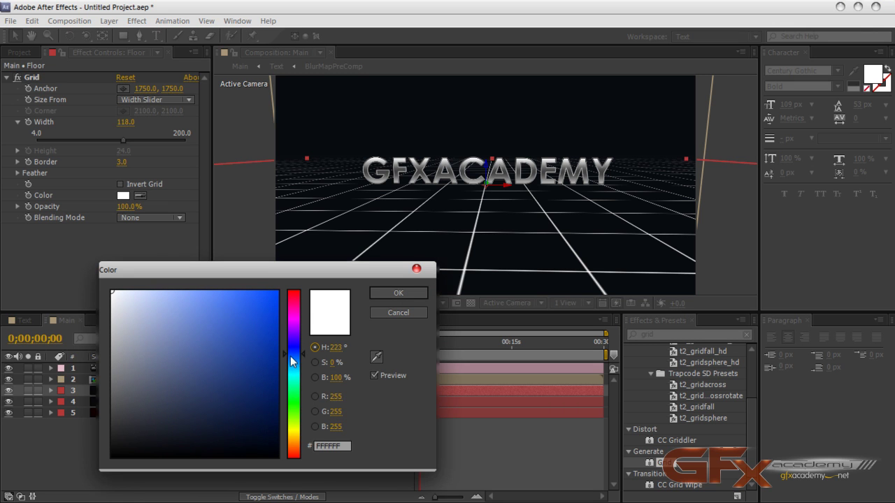
left_click(240, 346)
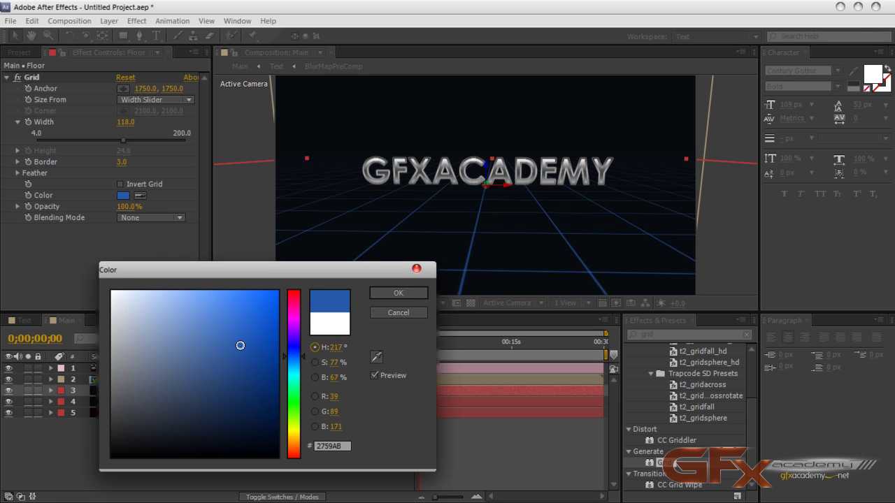
left_click(398, 293)
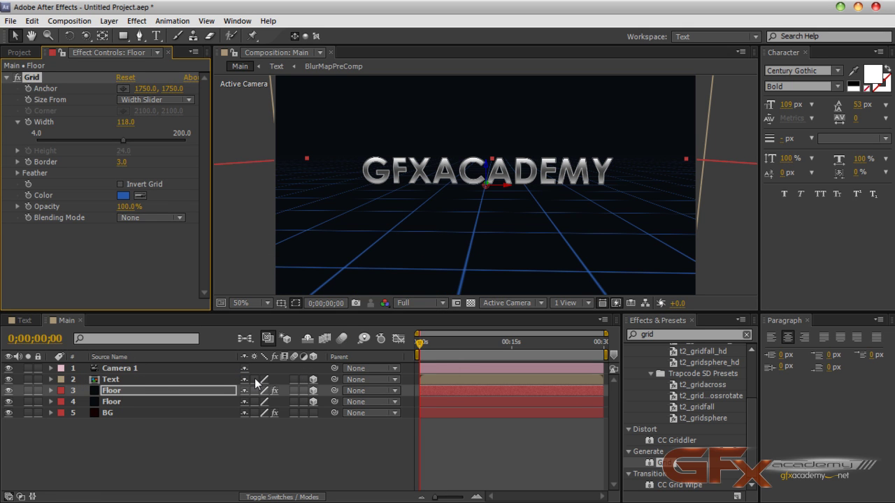
Step: Try Soft Light on the Floor layer with the grid and settle on the Overlay blending mode
left_click(156, 390)
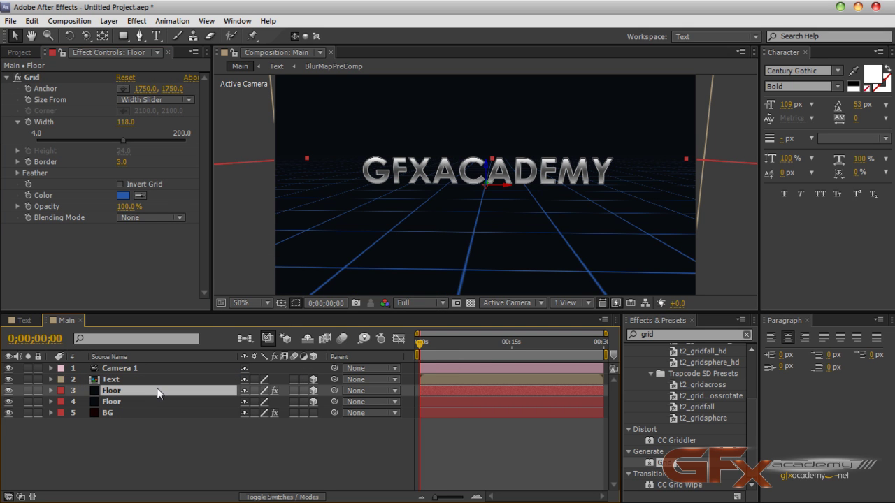
key("F4")
left_click(265, 392)
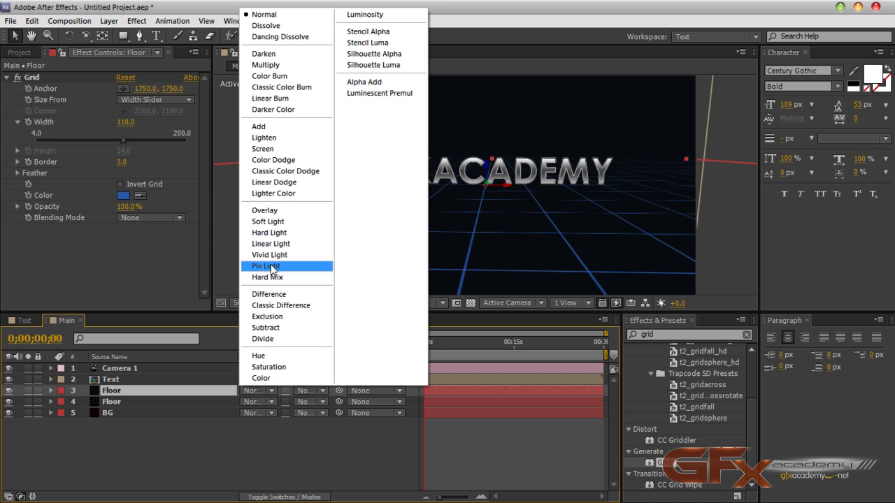
left_click(273, 222)
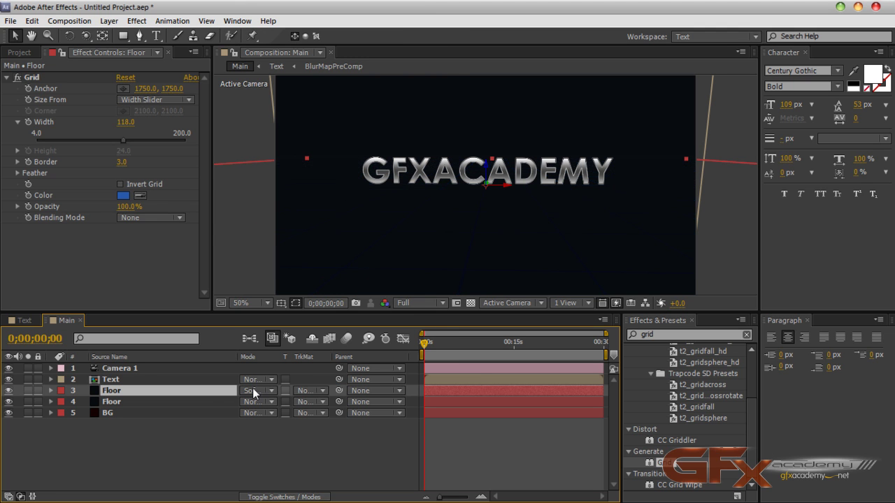
left_click(250, 390)
left_click(258, 209)
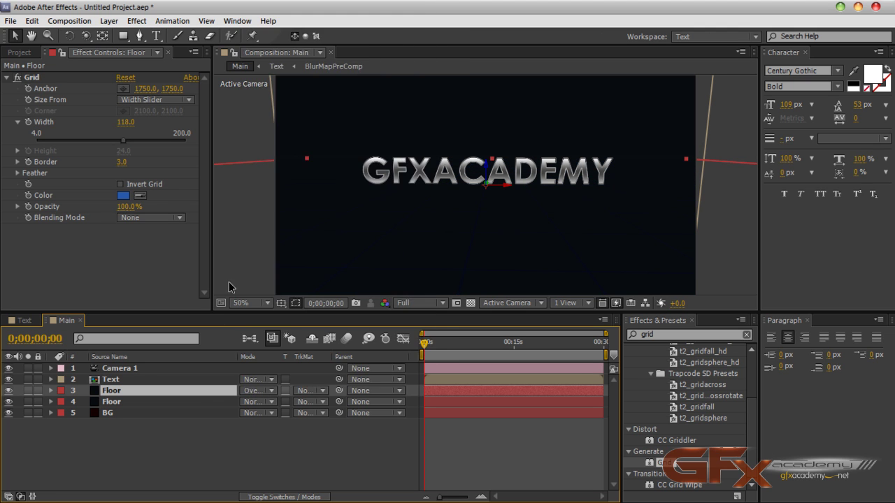
Step: Set the grid color to white, hex FFFFFF, and inspect the floor lines up close
left_click(126, 198)
type("ffffff")
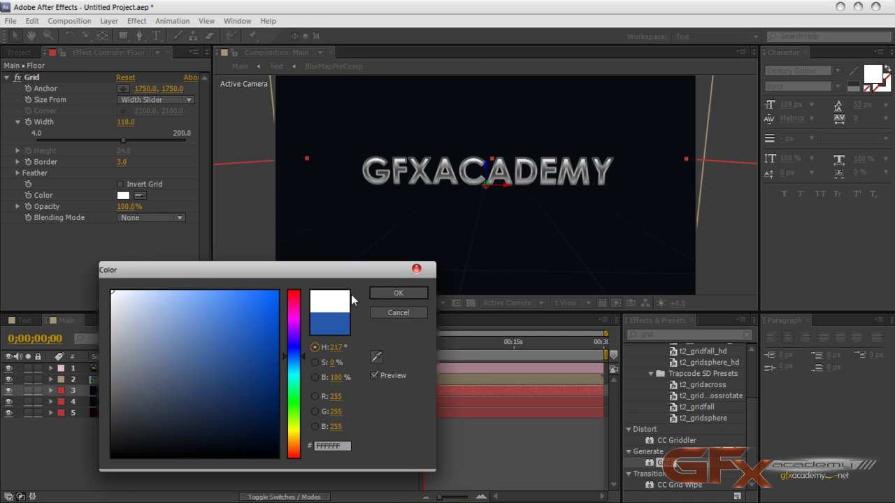
left_click(398, 293)
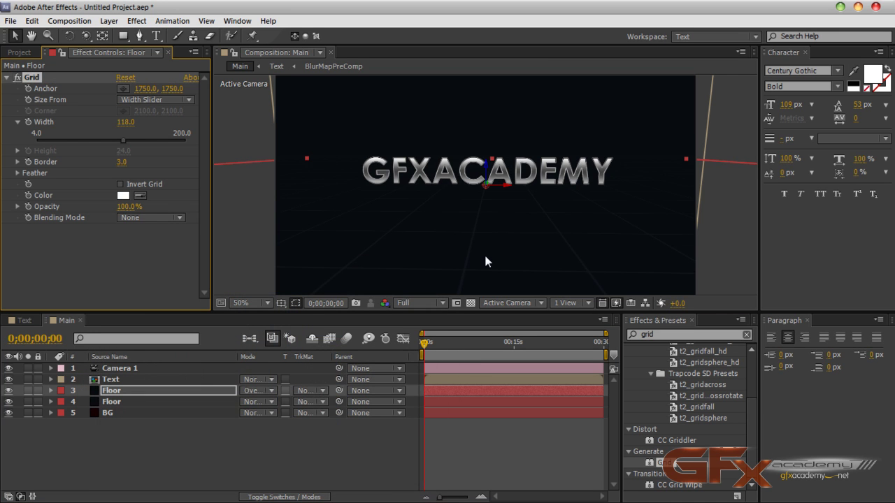
key("slash")
key("comma")
left_click(285, 465)
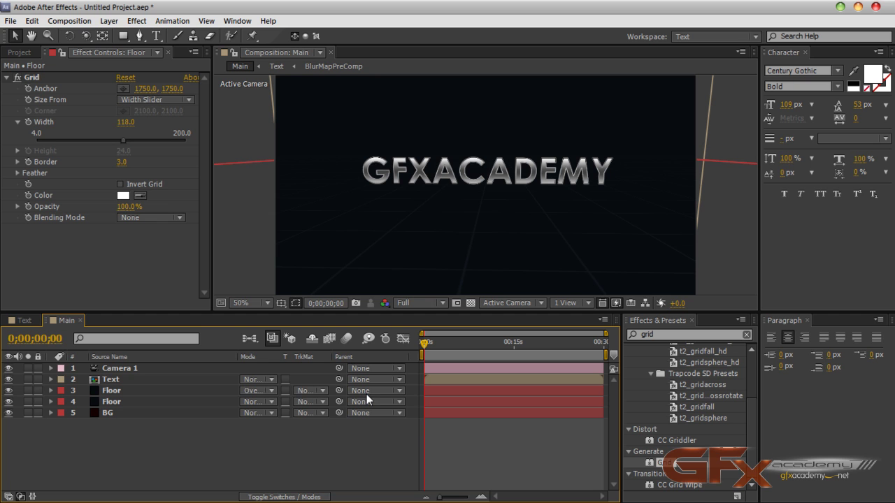
Step: Add a white point light to the Main composition with 150% intensity and shadow casting enabled
key("F4")
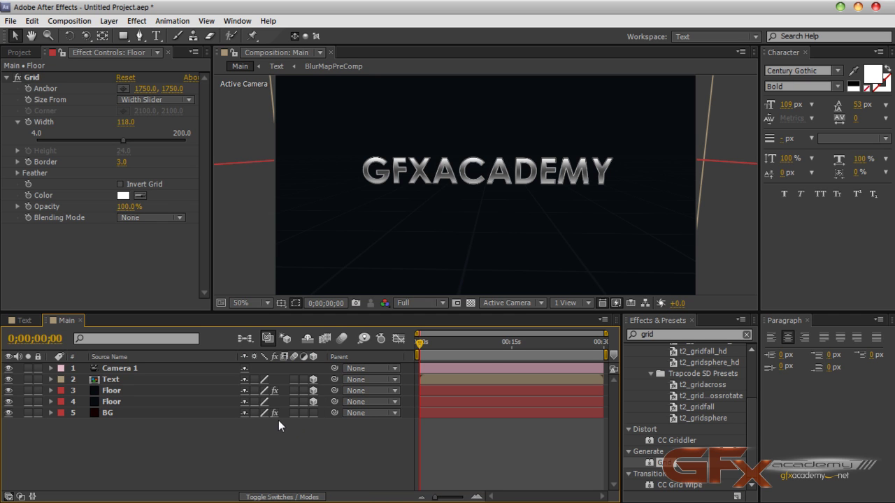
left_click(109, 20)
mouse_move(126, 36)
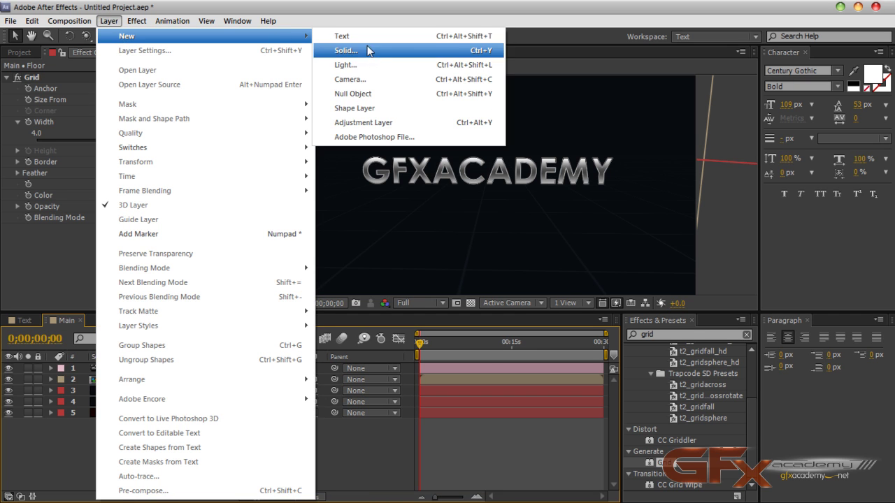
left_click(371, 65)
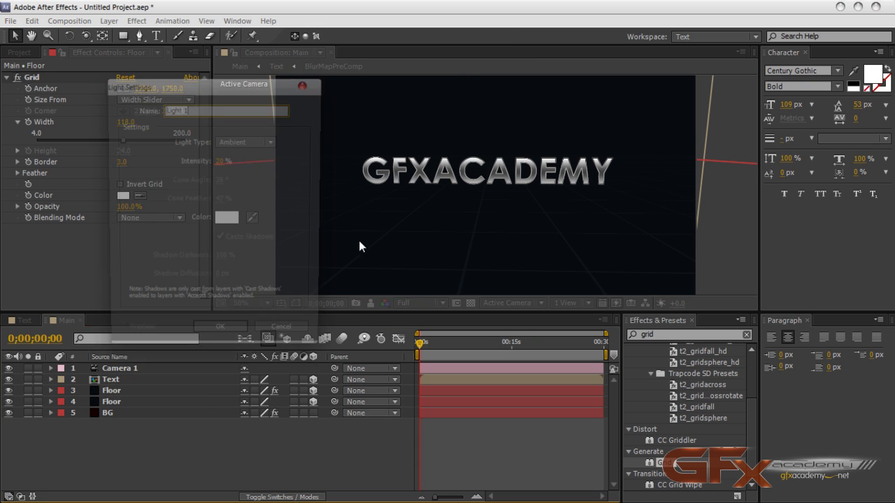
left_click(245, 143)
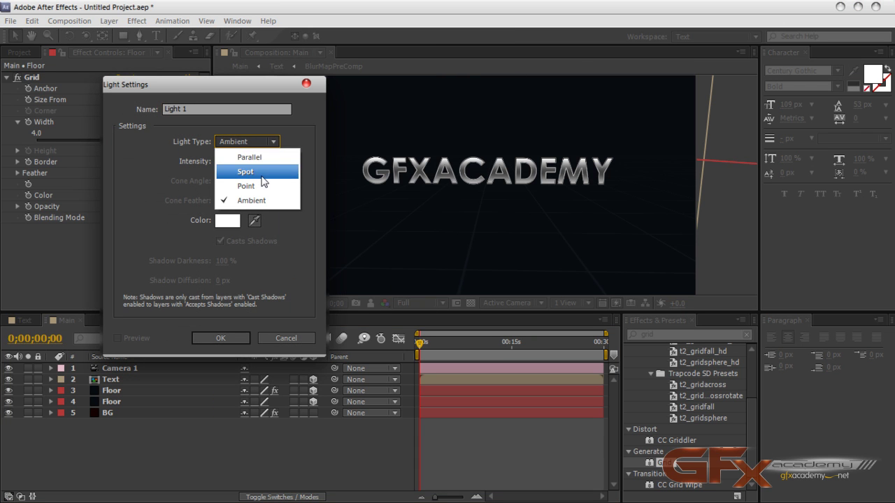
left_click(247, 186)
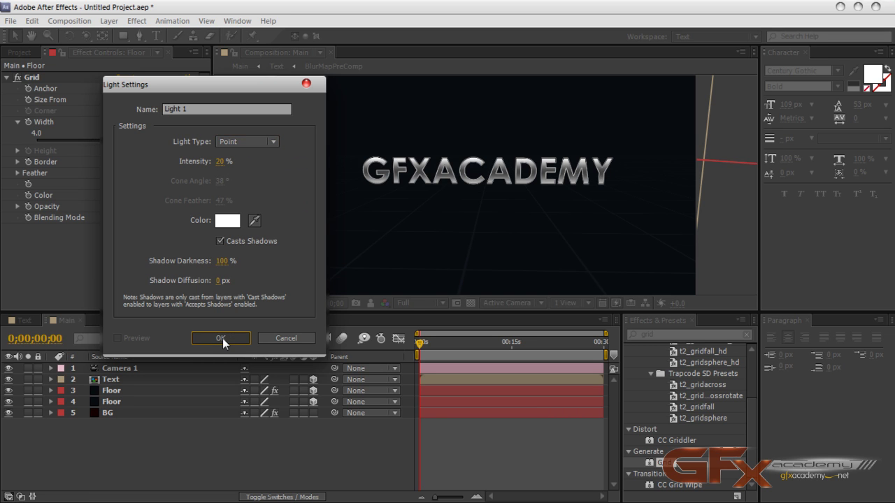
left_click_drag(224, 166, 318, 172)
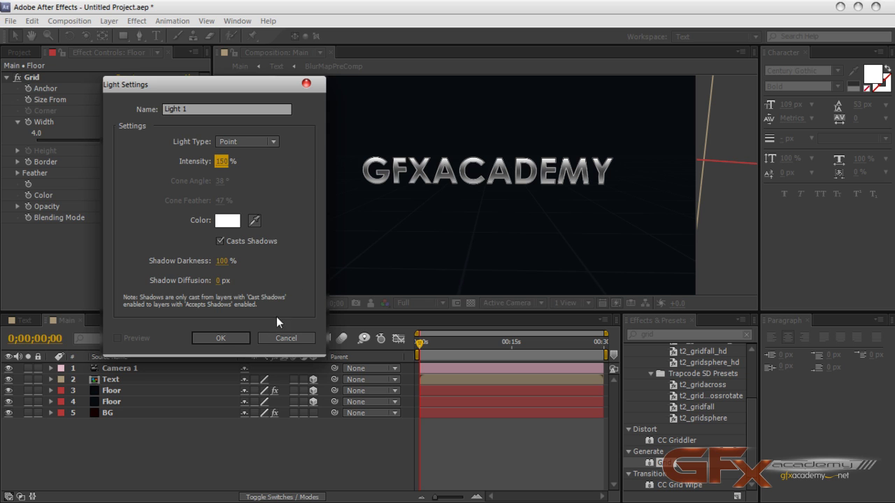
left_click(236, 340)
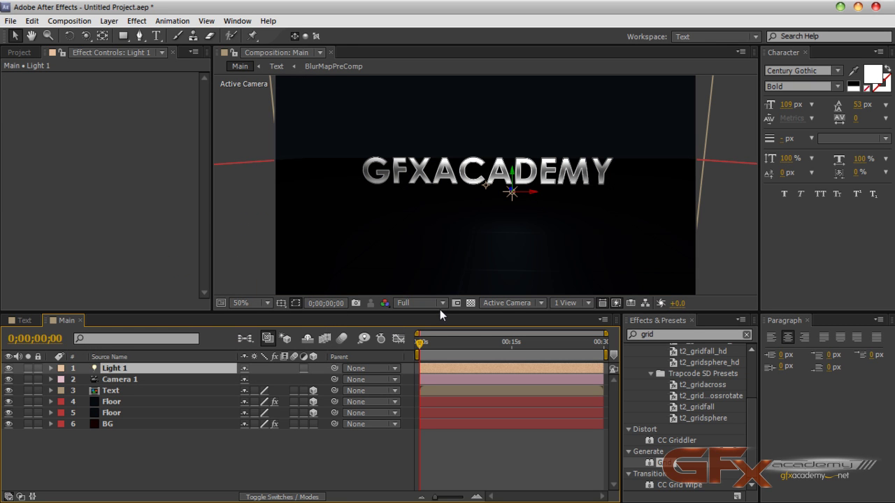
Step: Center Light 1 over the text, then use a two-view horizontal layout to move it behind the text in the Top view
mouse_move(515, 184)
left_mouse_down()
mouse_move(514, 147)
mouse_move(513, 163)
mouse_move(532, 166)
mouse_move(521, 168)
left_mouse_up()
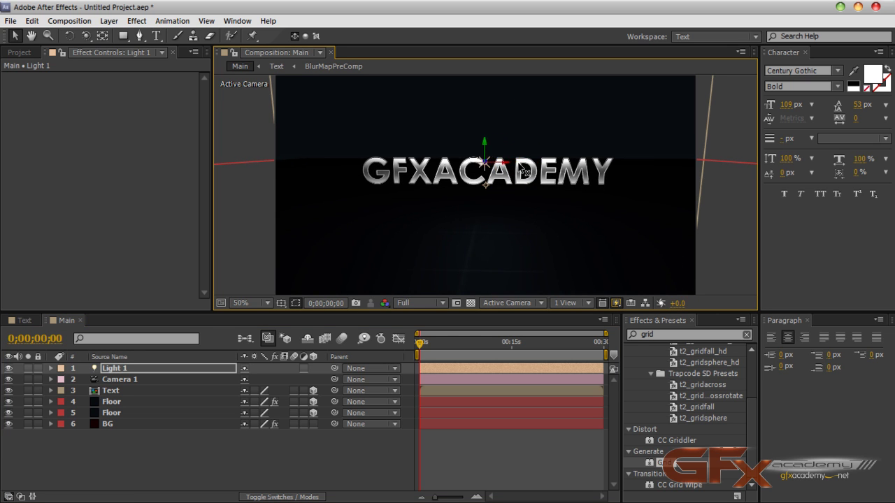
left_click(567, 303)
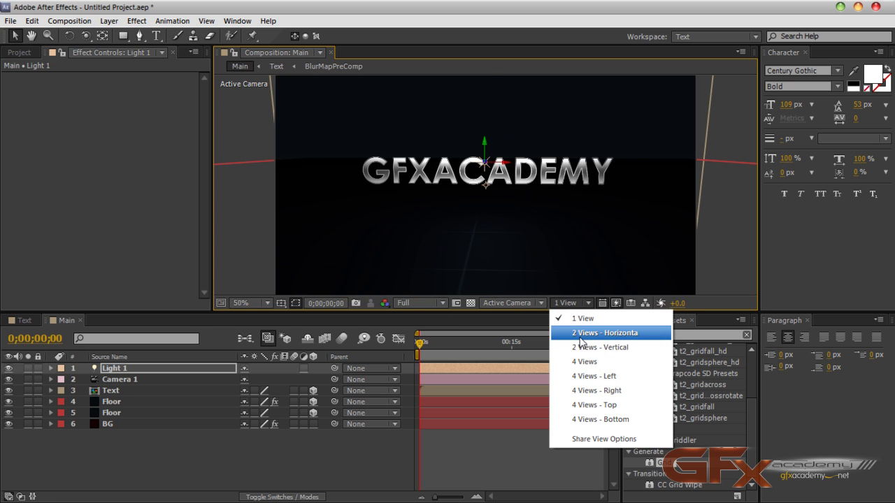
left_click(580, 339)
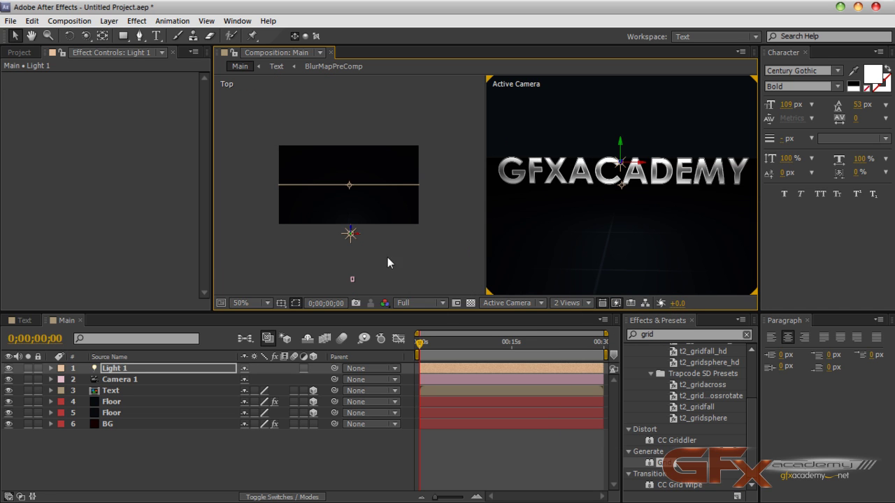
left_click_drag(350, 230, 355, 146)
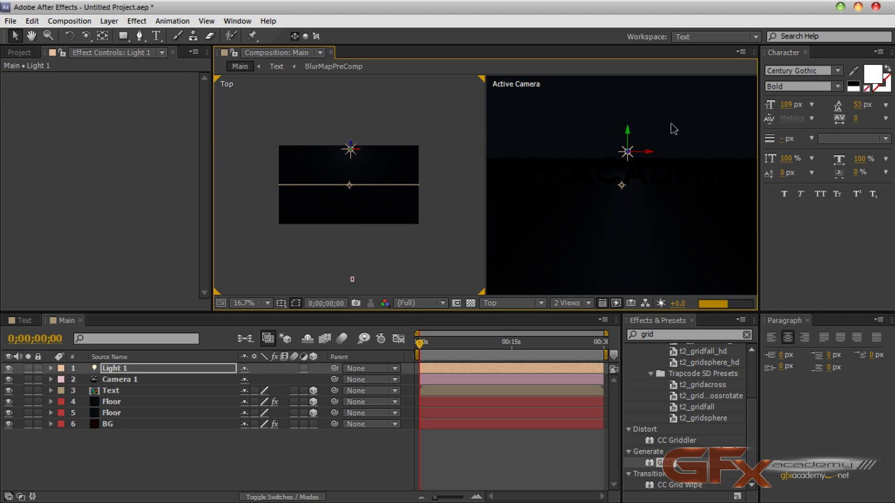
Step: Raise Light 1 above the text and push it farther back, beyond the far edge of the scene
left_click(628, 130)
left_click_drag(628, 129, 628, 111)
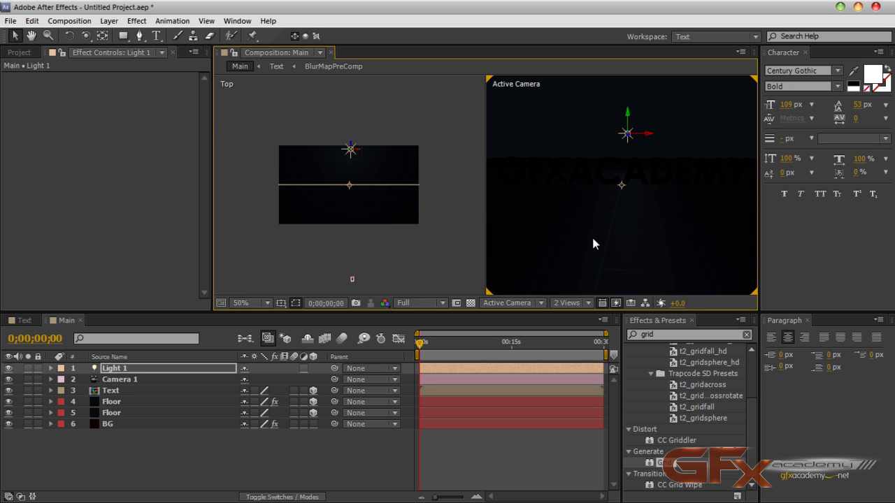
left_click(350, 152)
mouse_move(350, 152)
left_mouse_down()
mouse_move(347, 196)
mouse_move(352, 135)
left_mouse_up()
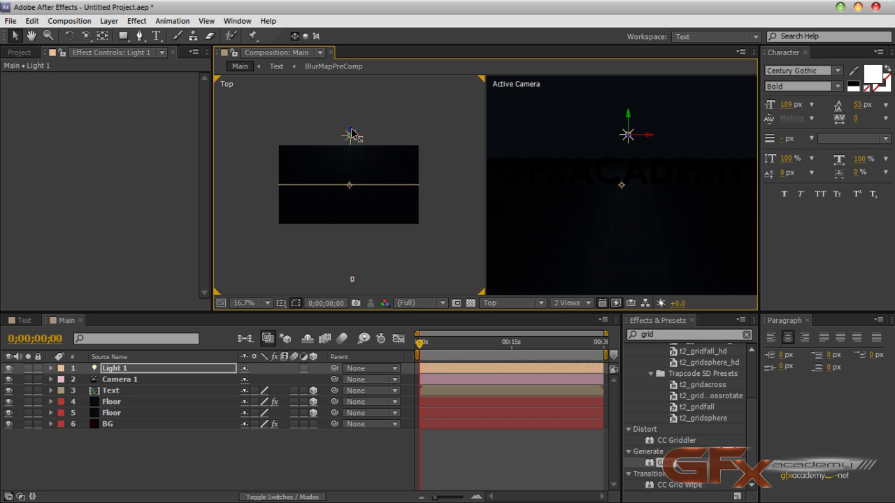
Step: Set Light 1's intensity to 300%
left_click(178, 368)
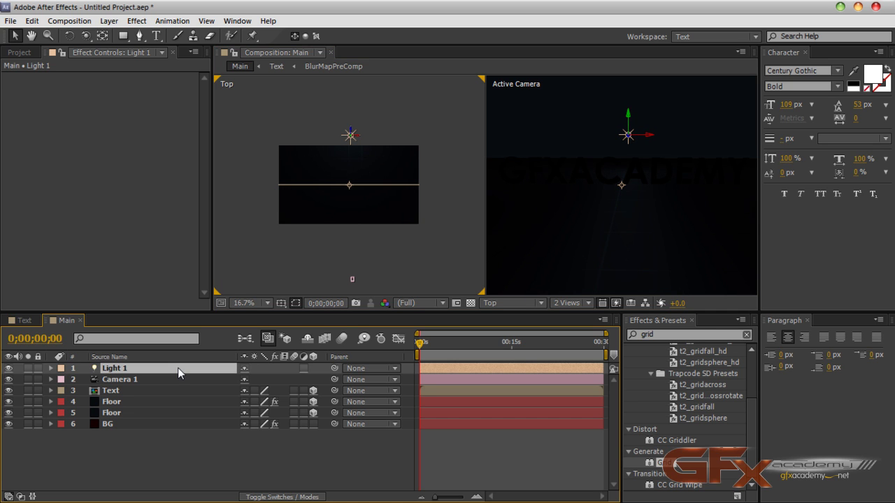
key("a")
key("a")
left_click(251, 390)
type("300")
key("Return")
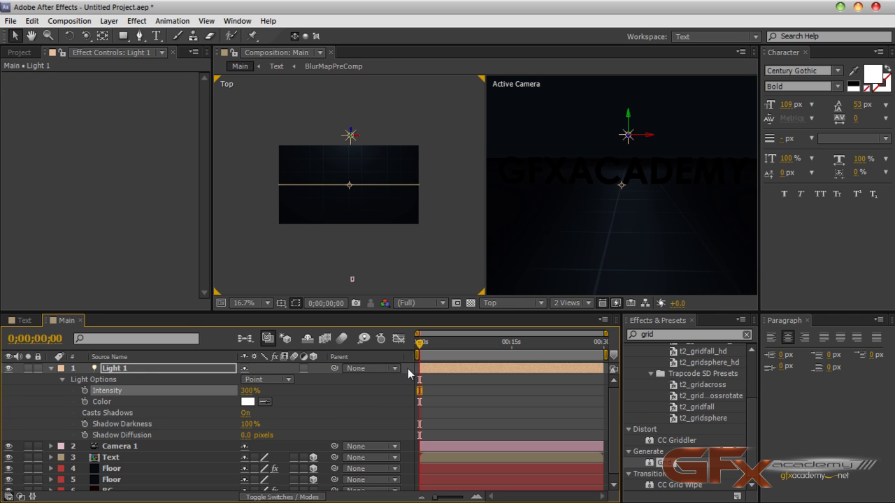
Step: Lower Light 1 to just above the text and collapse its light options
left_click_drag(627, 120, 628, 136)
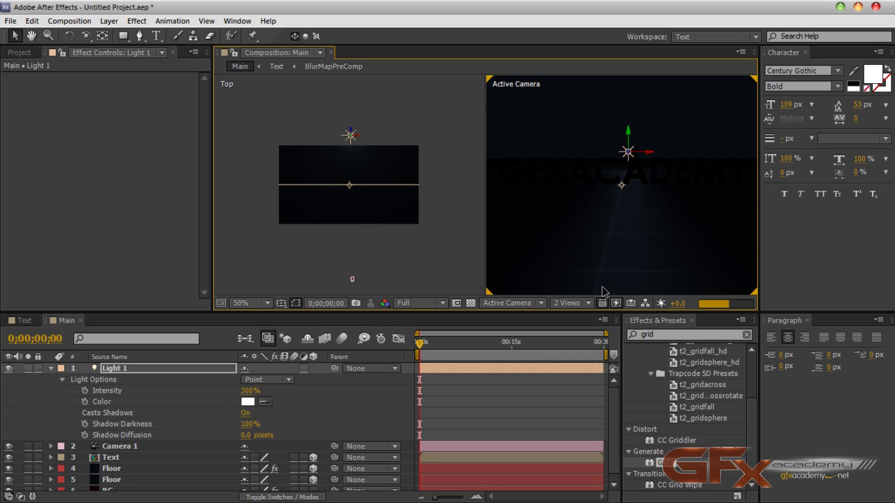
left_click_drag(631, 136, 632, 133)
left_click(50, 368)
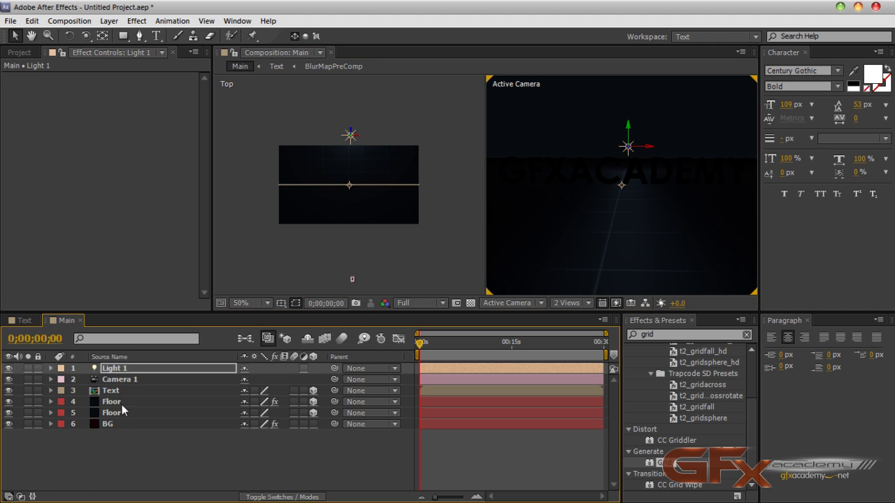
left_click(127, 372)
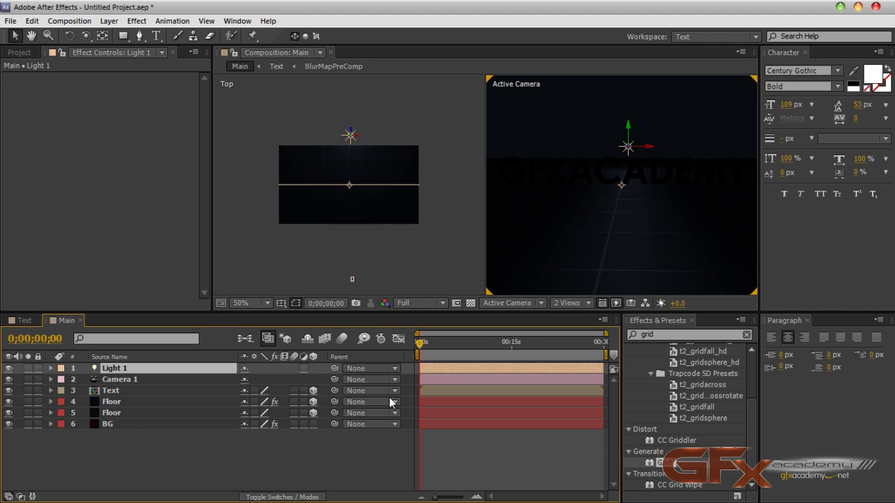
Step: Return to the single Active Camera view and enlarge the composition viewer
left_click(569, 303)
left_click(579, 317)
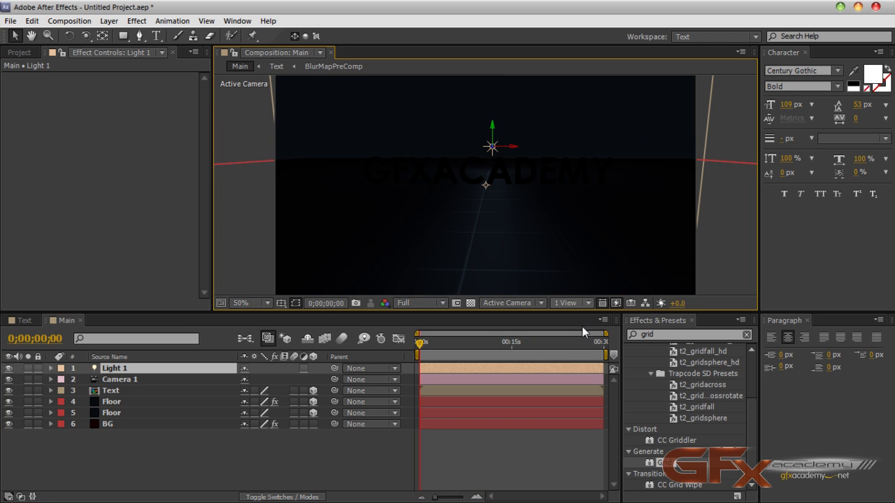
left_click_drag(493, 313, 487, 340)
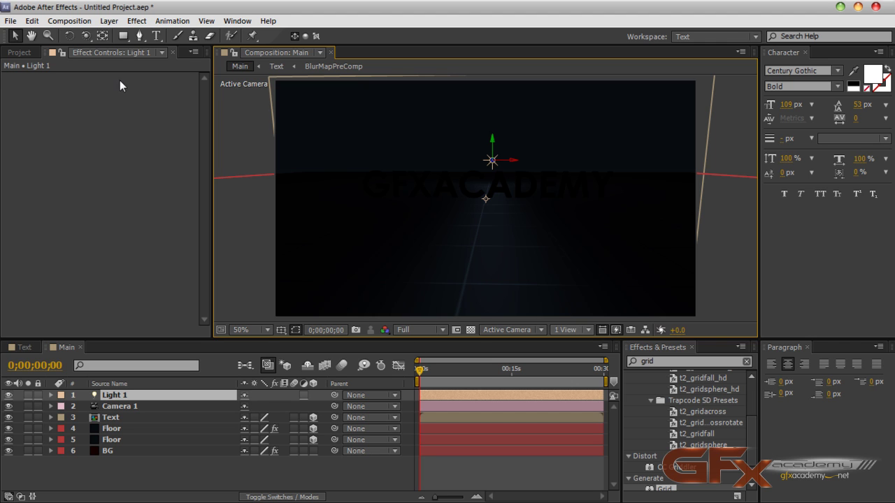
Step: Add a white ambient light to the composition with an intensity of 30%
left_click(109, 21)
mouse_move(191, 36)
left_click(349, 63)
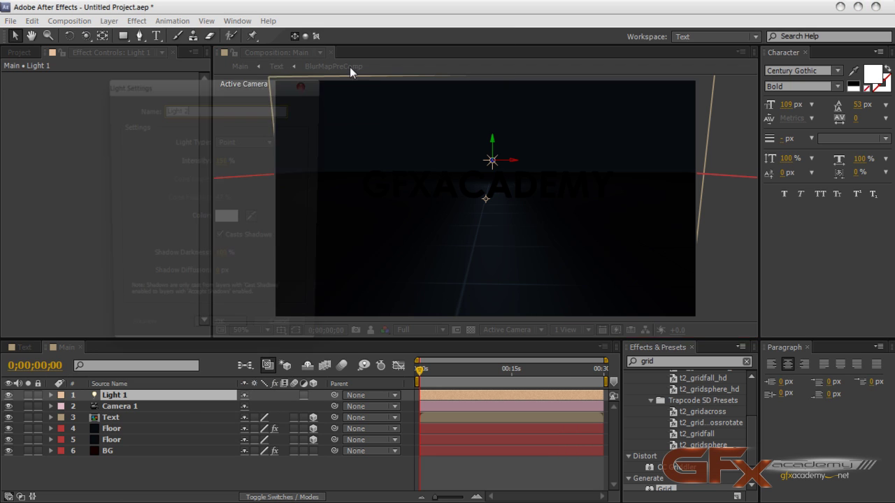
left_click(254, 140)
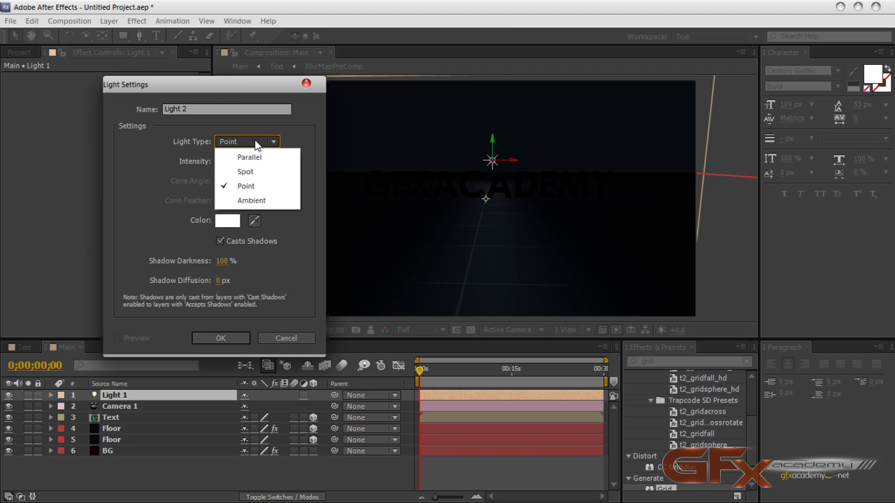
left_click(254, 201)
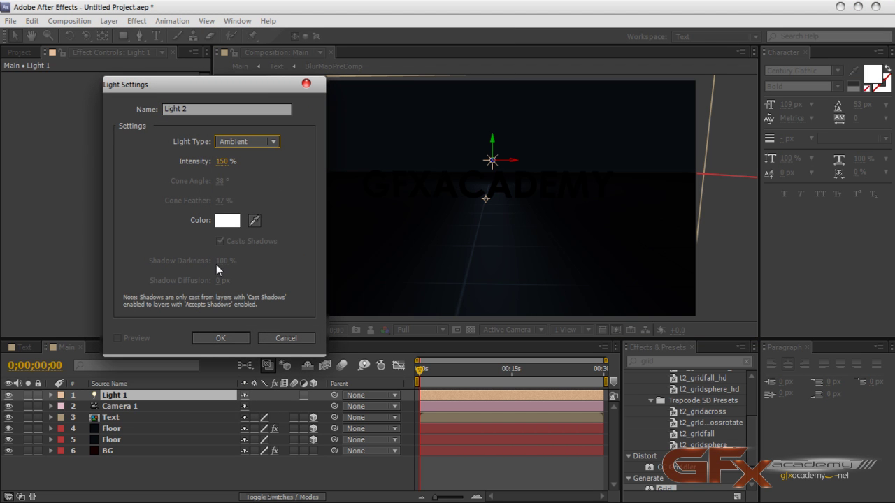
left_click(222, 162)
type("30")
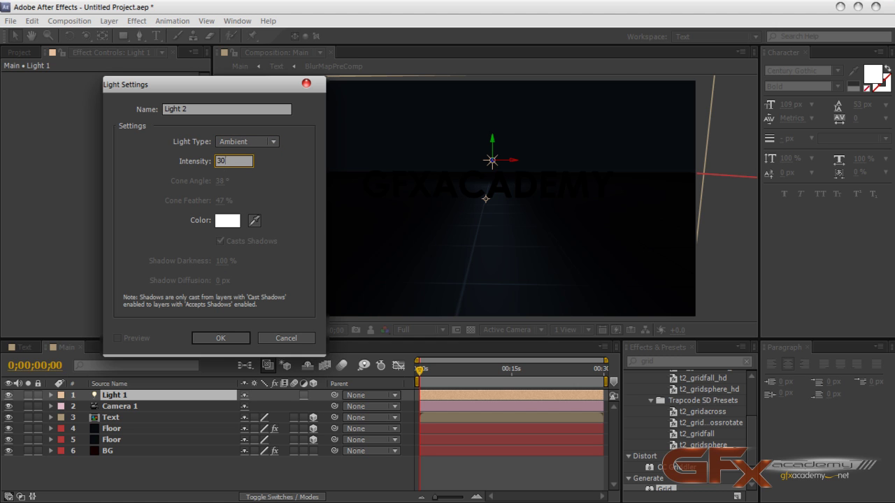
left_click(245, 339)
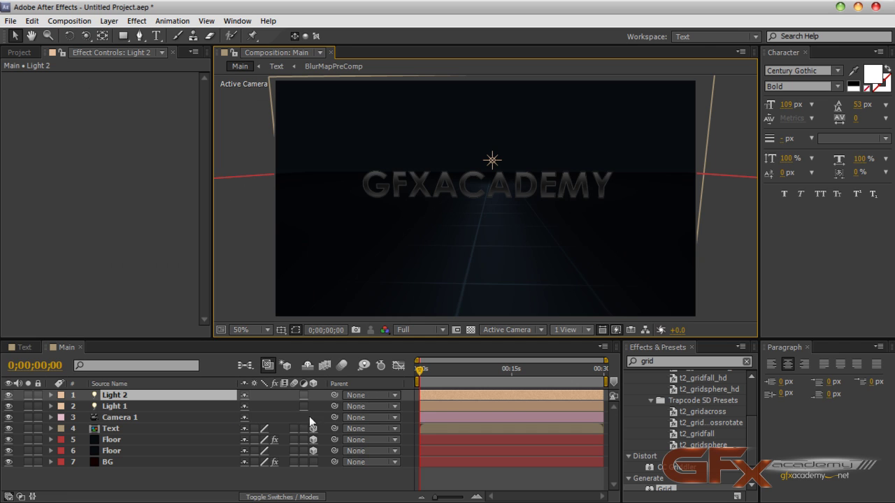
Step: Try 40% intensity for the ambient Light 2, settle on 50%, and collapse its options
key("ctrl+grave")
left_click(246, 420)
type("40")
key("Return")
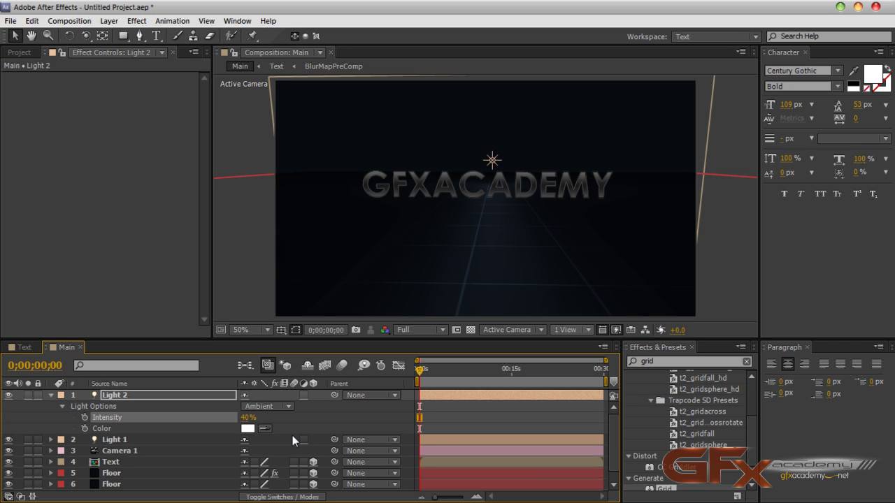
left_click(247, 417)
type("50")
key("Return")
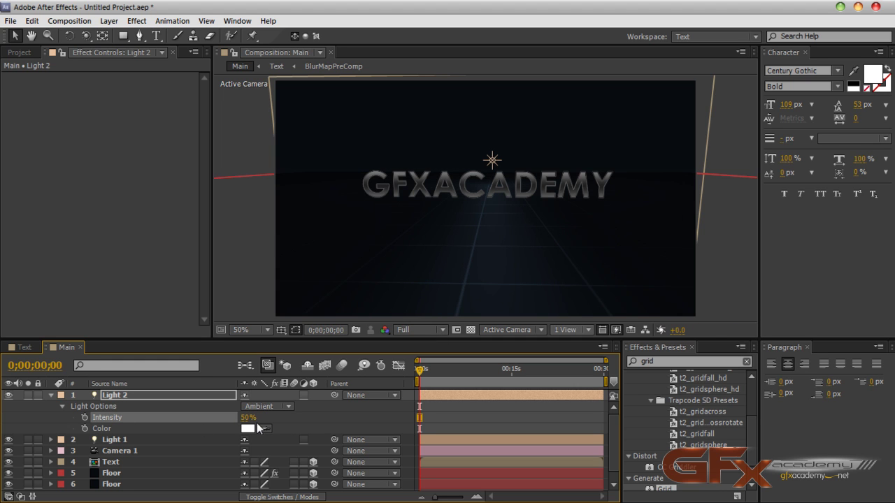
left_click(50, 395)
left_click(151, 470)
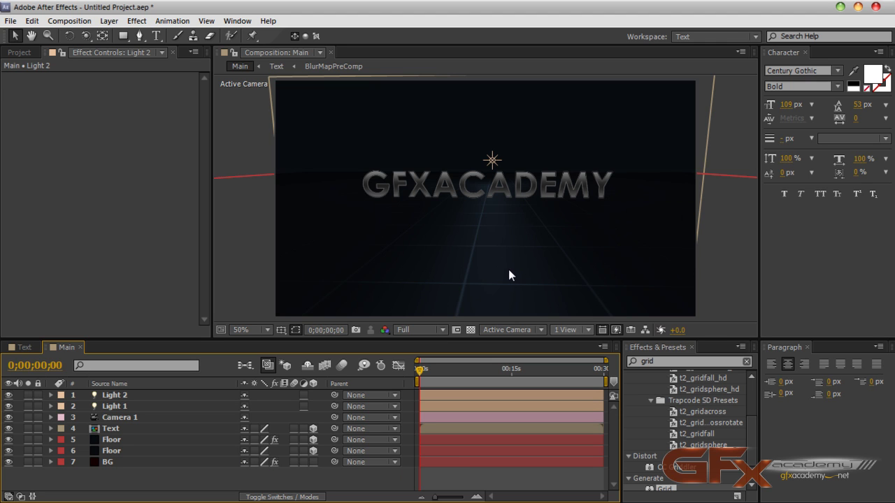
Step: Orbit the camera slightly around the text and widen the gridded Floor layer's solid to 4500 px as a new solid
key("c")
mouse_move(493, 200)
left_mouse_down()
mouse_move(495, 213)
mouse_move(486, 202)
left_mouse_up()
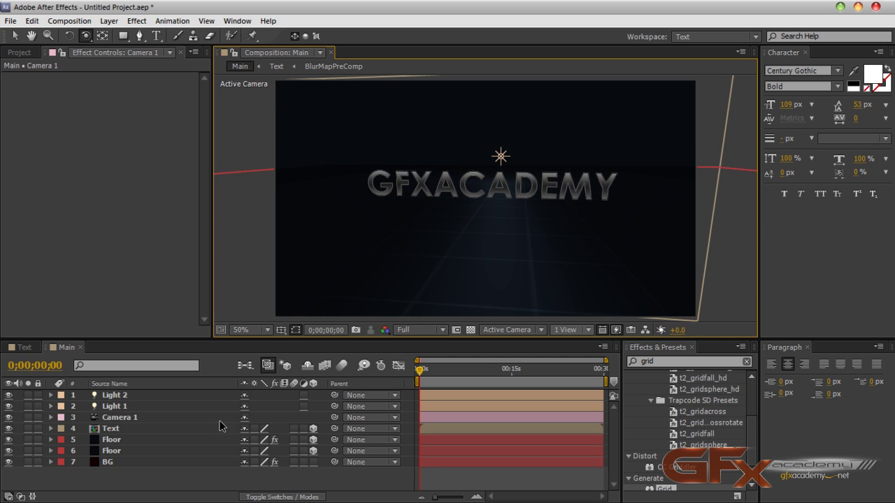
left_click(116, 441)
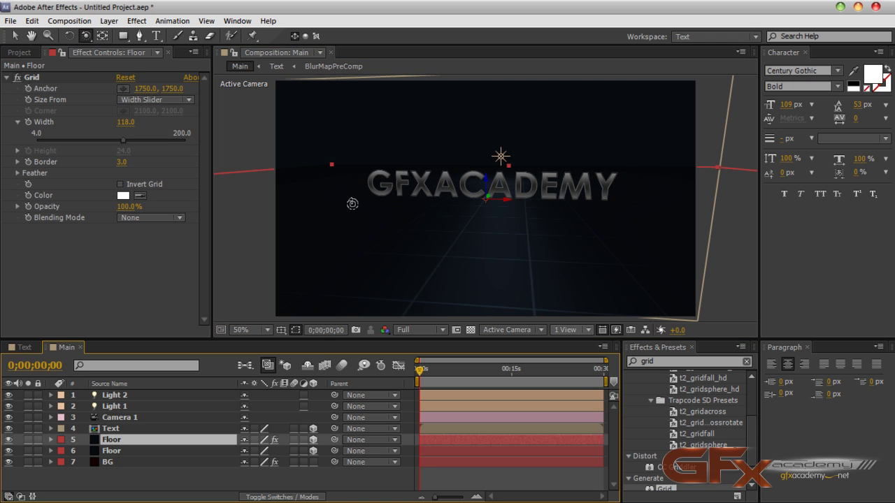
left_click(109, 21)
left_click(119, 48)
left_click_drag(440, 105, 244, 197)
left_click(202, 256)
type("4500")
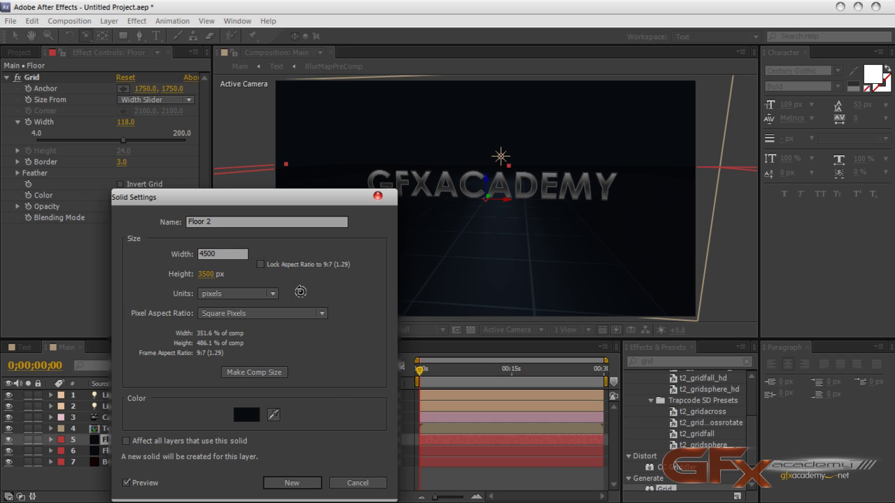
key("Return")
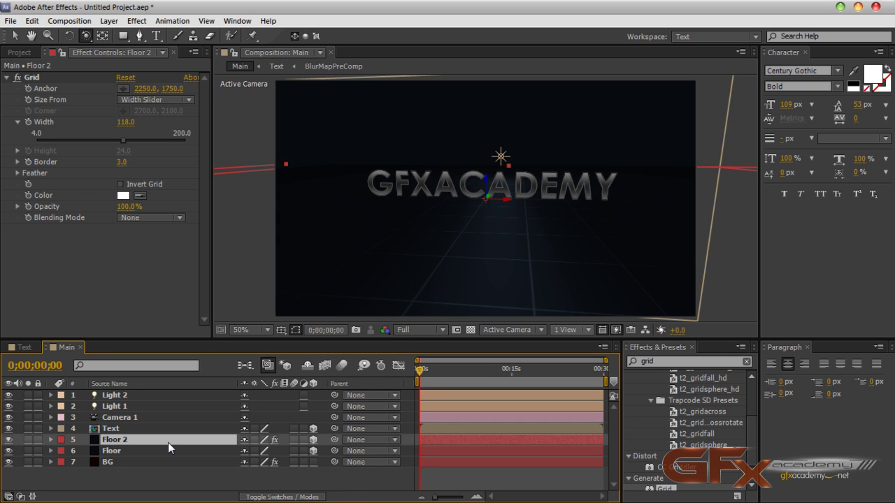
Step: Unlink the Floor 2 layer's scale and stretch the layer horizontally only
key("s")
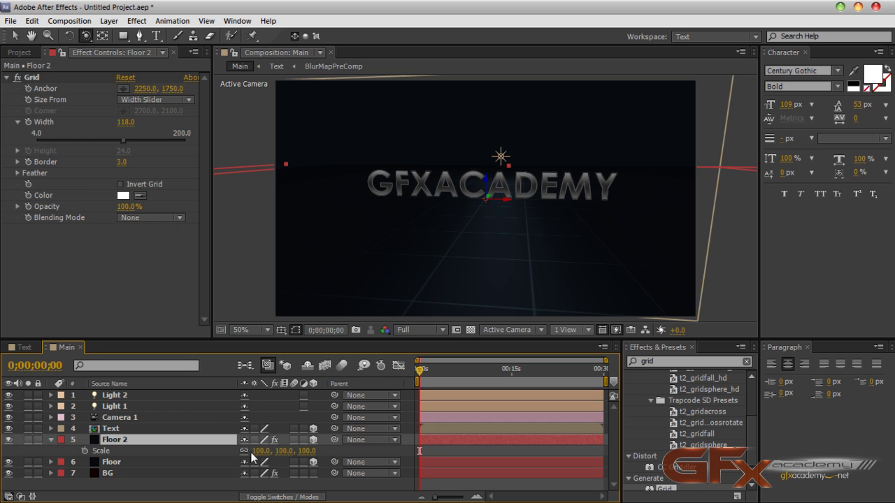
left_click(244, 451)
left_click_drag(260, 451, 292, 454)
left_click(51, 441)
Step: Unlink the Floor layer's scale and set it to 150% horizontally, with 100% for the other two dimensions
left_click(77, 452)
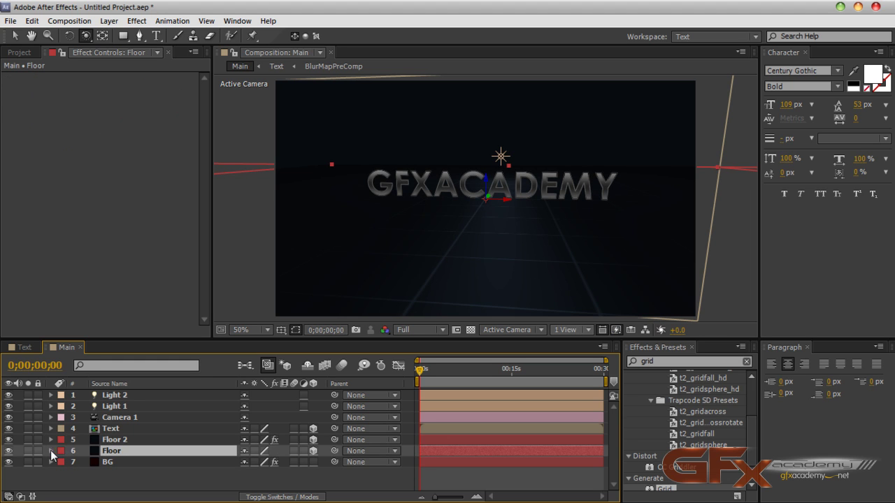
left_click(51, 451)
key("s")
left_click(261, 462)
type("15")
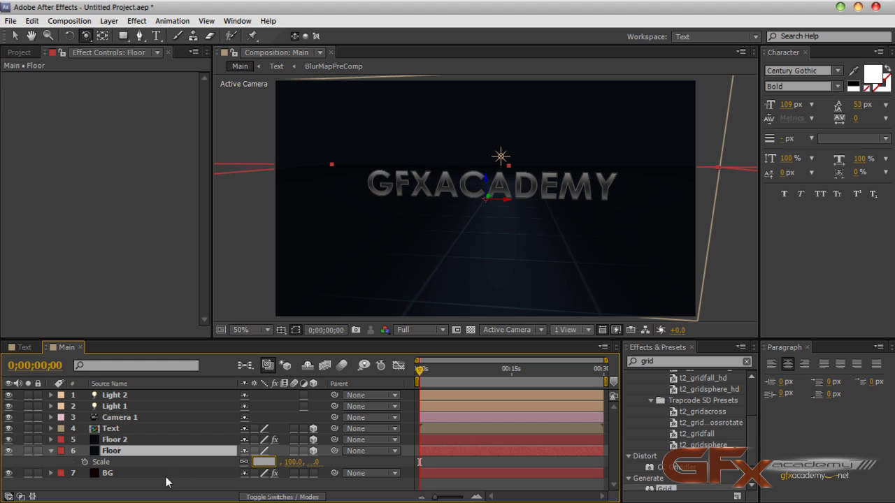
key("Return")
left_click(256, 463)
type("150")
key("Return")
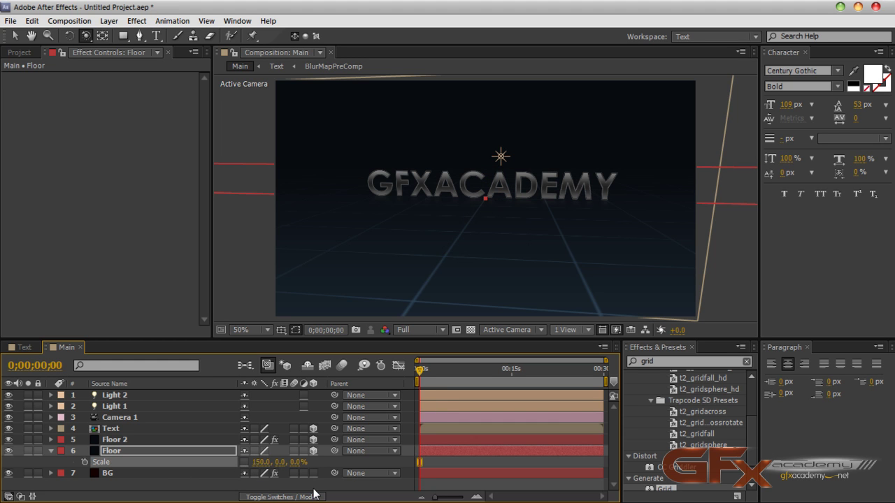
left_click(279, 462)
type("100")
key("Return")
left_click(314, 462)
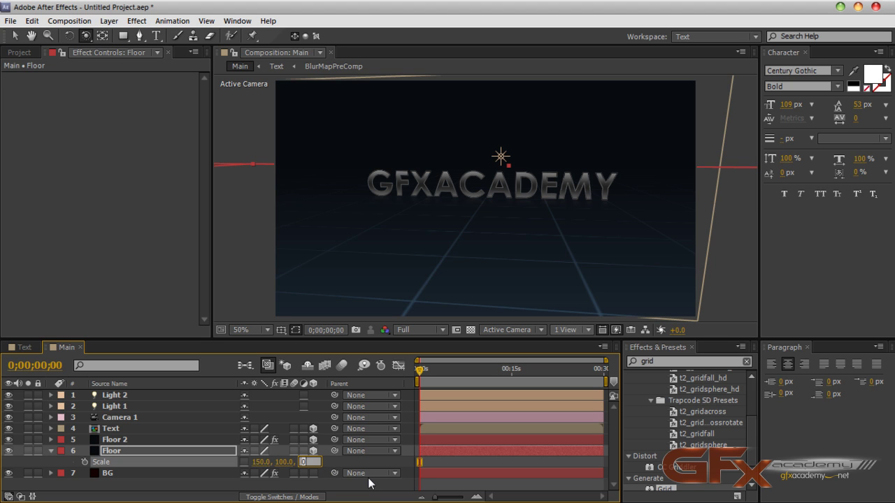
type("100")
key("Return")
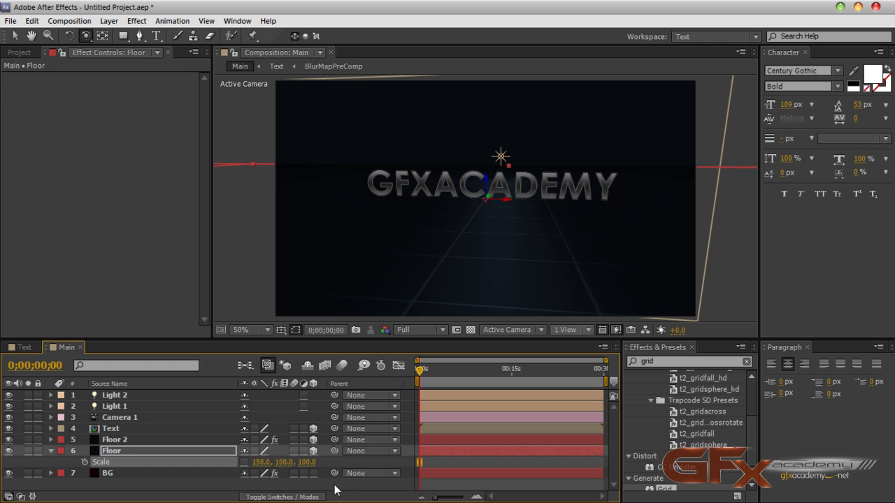
Step: Collapse the Floor layer's scale and set its solid's width to 4500 px
left_click(51, 451)
left_click(108, 20)
left_click(140, 50)
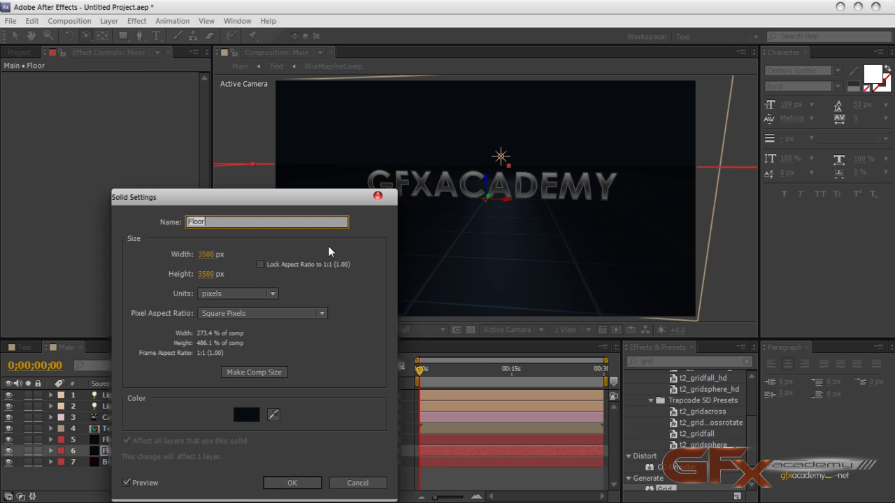
left_click(209, 257)
type("000")
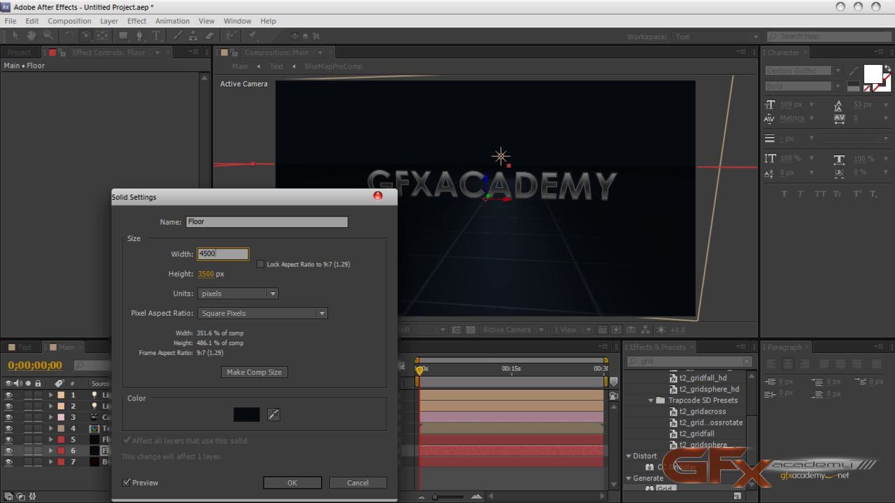
key("Return")
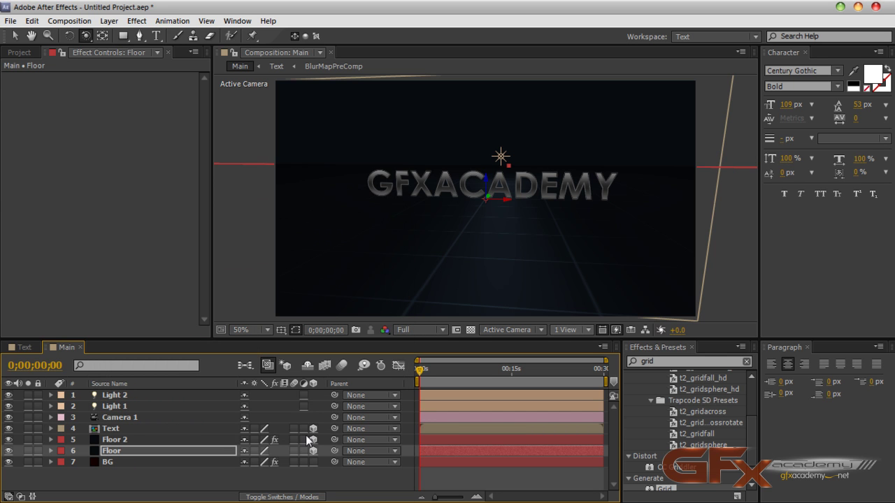
Step: Reveal the Floor layer's material options in an enlarged timeline and reduce Metal to 87%
left_click(321, 477)
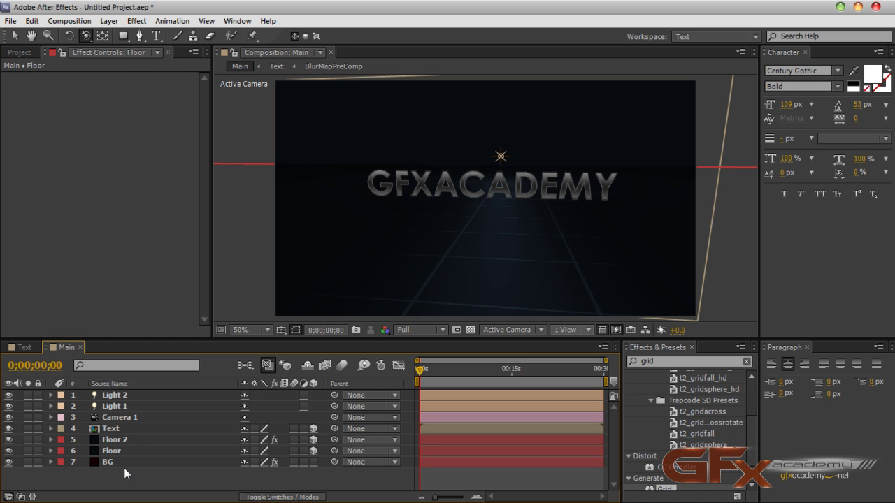
left_click(126, 441)
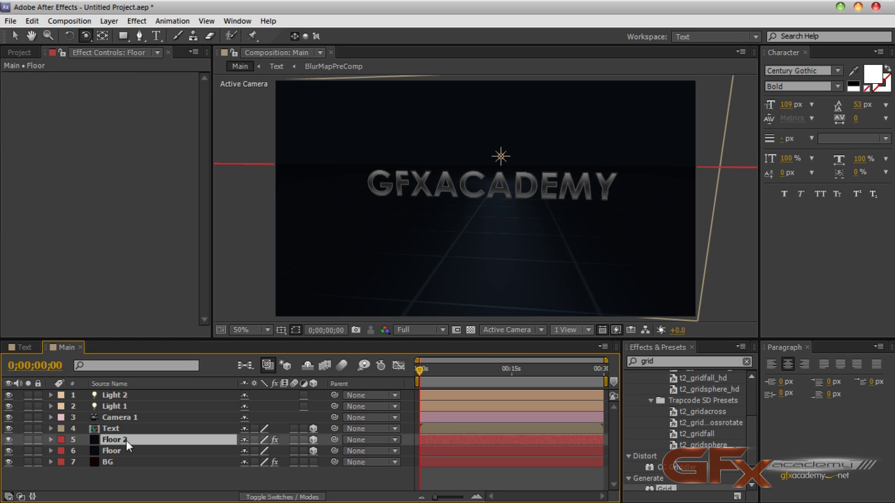
left_click(167, 451)
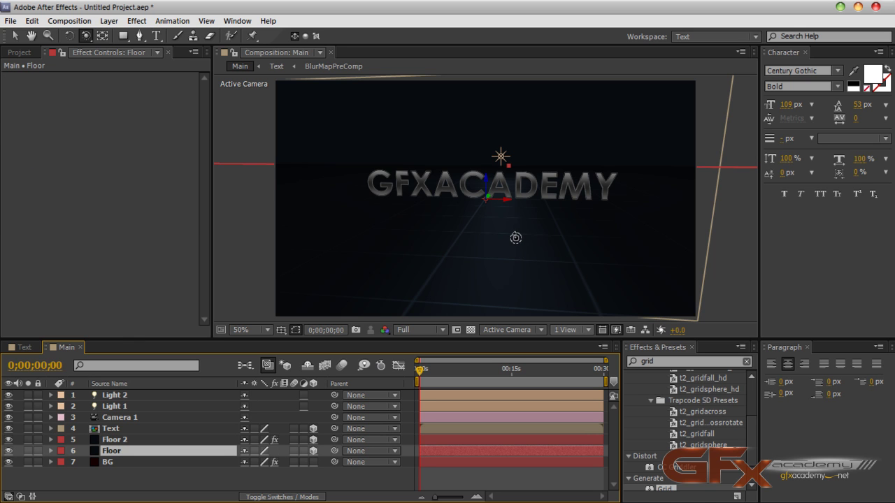
left_click_drag(231, 339, 234, 244)
key("a")
key("a")
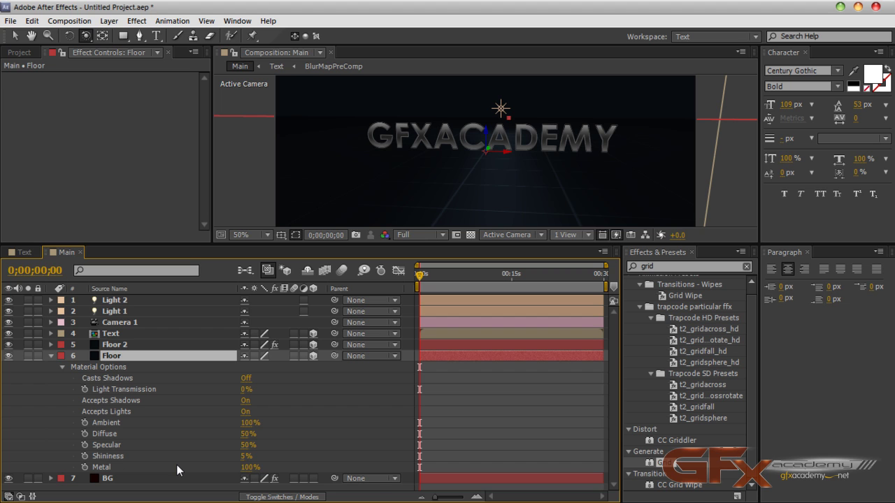
left_click_drag(251, 467, 242, 470)
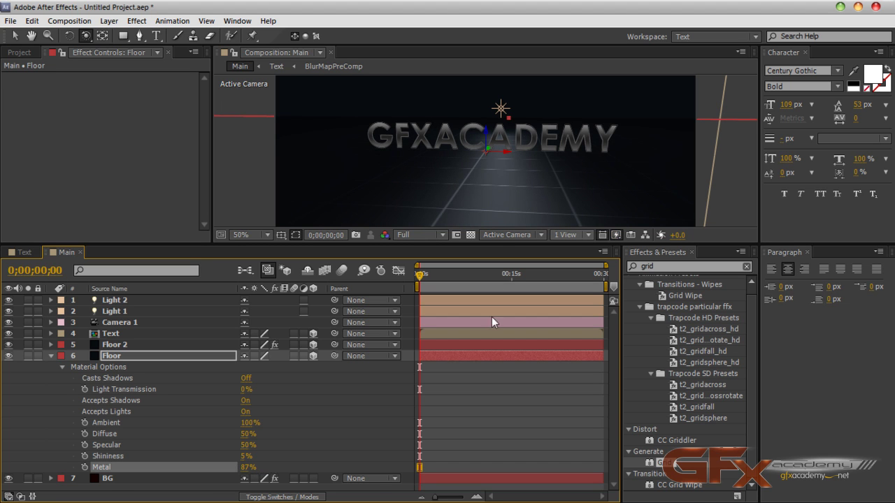
Step: Set the Floor layer's Diffuse to 100% and its Specular to 29%
left_click_drag(496, 245, 480, 273)
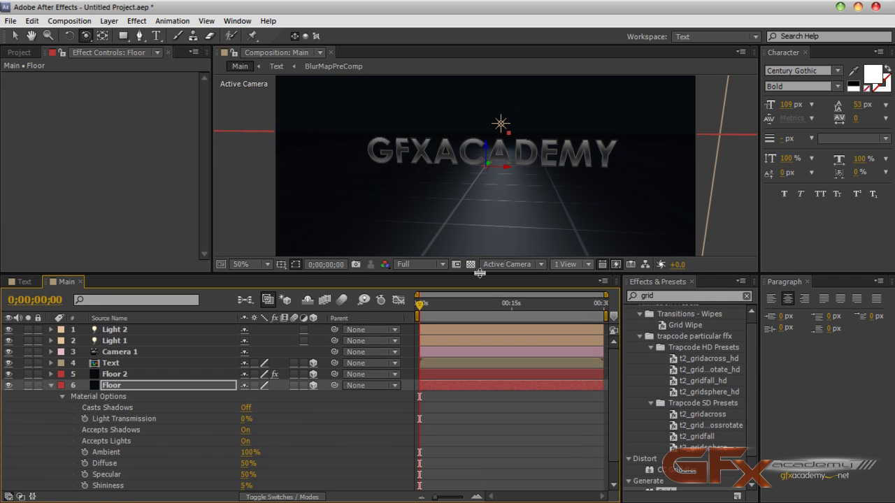
left_click_drag(249, 464, 297, 458)
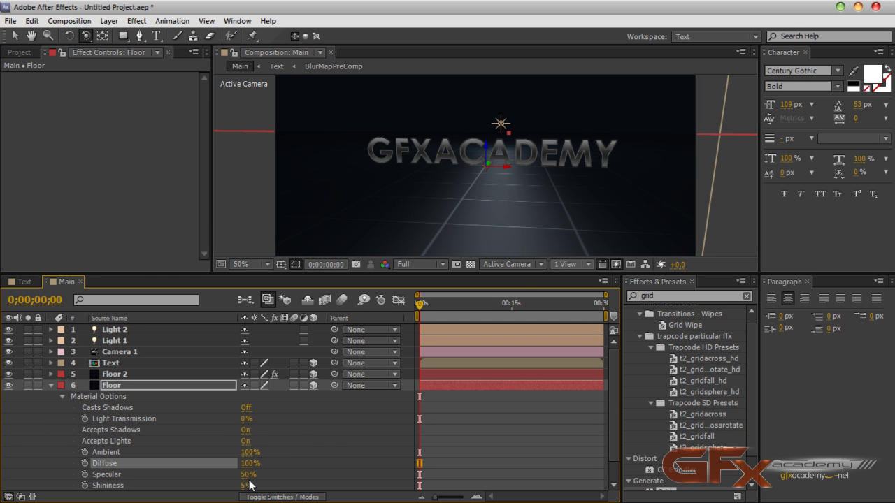
left_click_drag(245, 477, 233, 480)
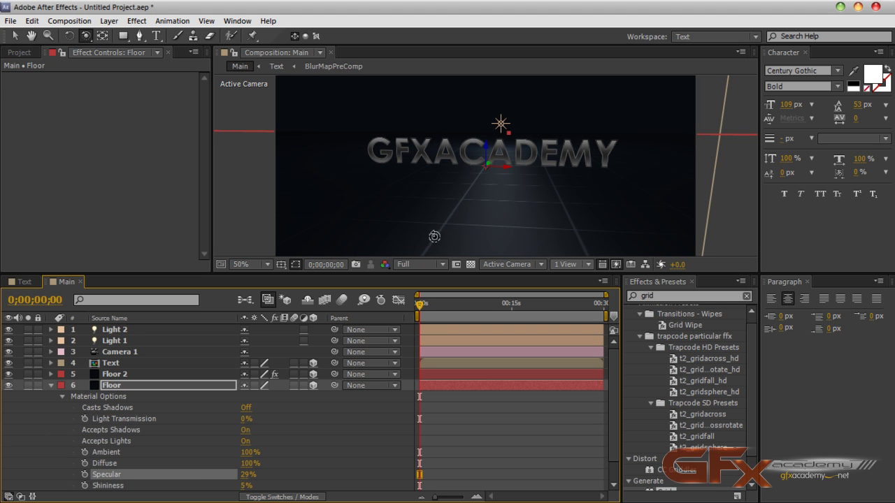
Step: Set the Floor layer's Shininess to 26% and Metal to 76%, and collapse its material options
left_click(296, 468)
scroll(297, 468, "down", 2)
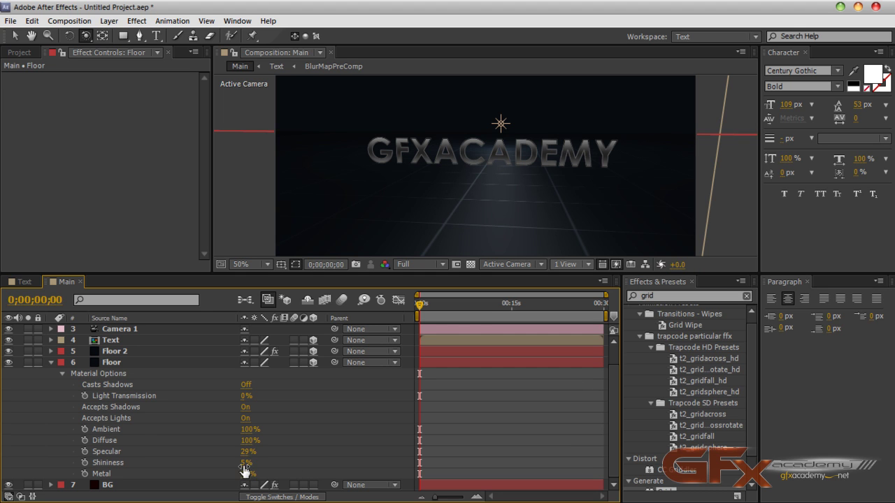
mouse_move(245, 463)
left_mouse_down()
mouse_move(279, 458)
mouse_move(239, 475)
left_mouse_up()
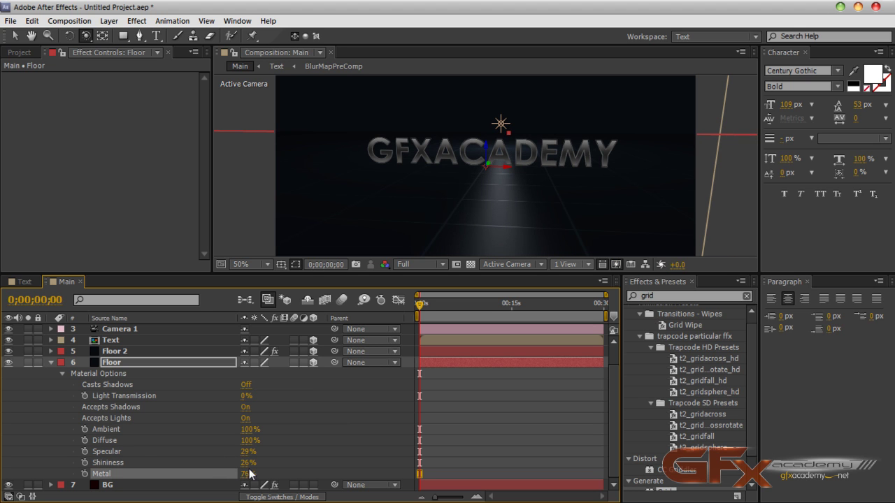
left_click(314, 413)
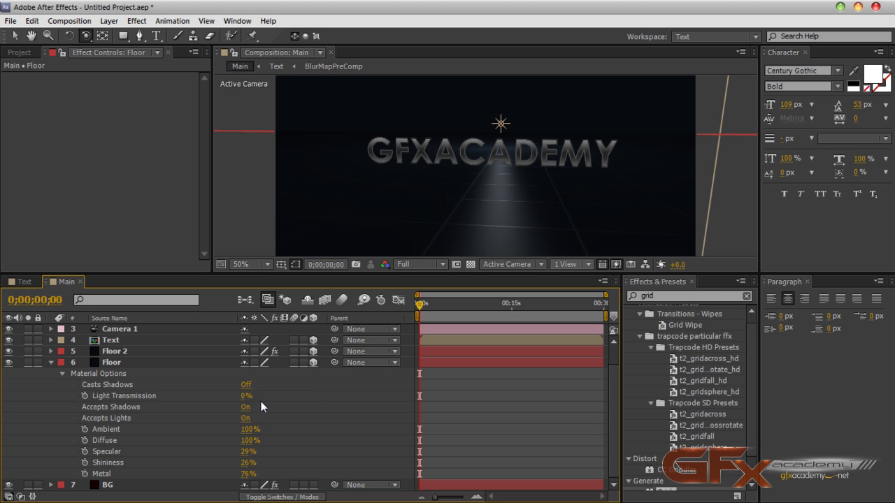
left_click(50, 362)
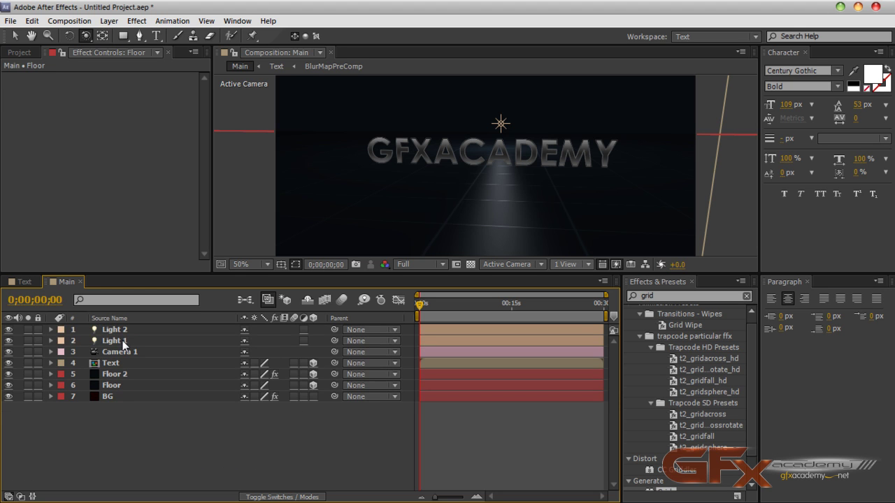
Step: Enlarge the composition view by shrinking the timeline area, and close the Paragraph panel
left_click(124, 342)
left_click(133, 428)
left_click_drag(466, 273, 846, 347)
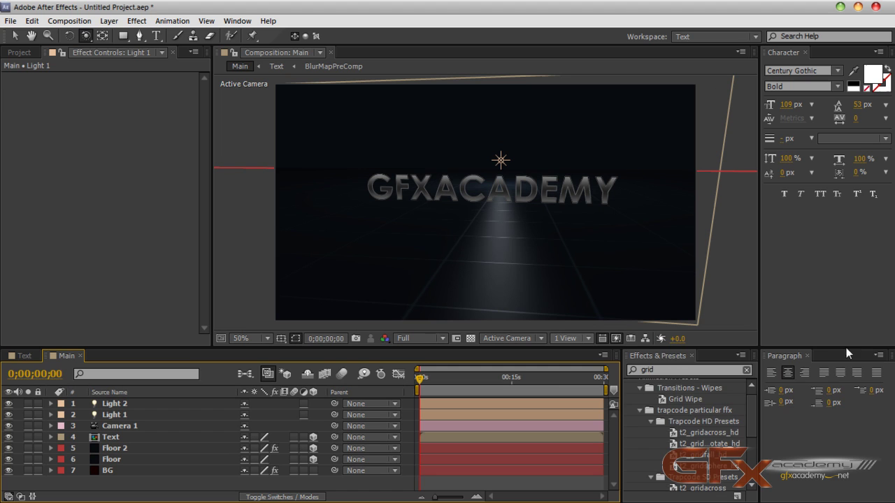
left_click(808, 356)
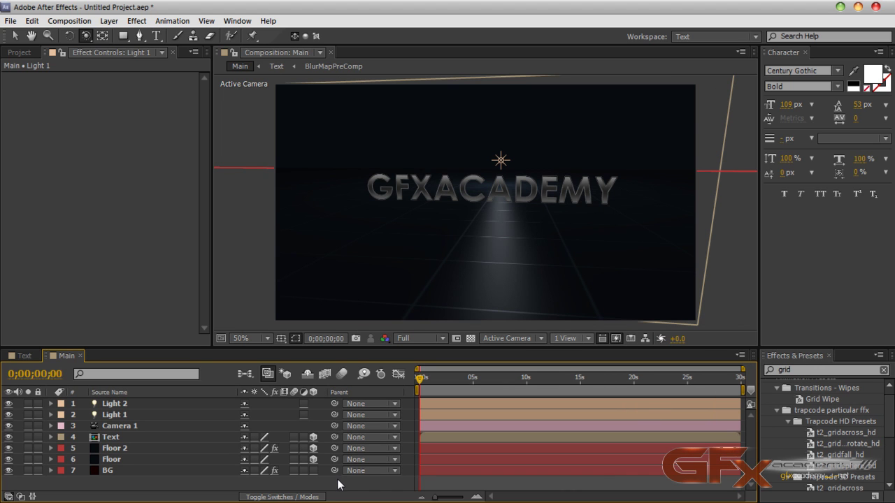
Step: Raise the point light Light 1 higher above the text and set its intensity to 500%
left_click(130, 417)
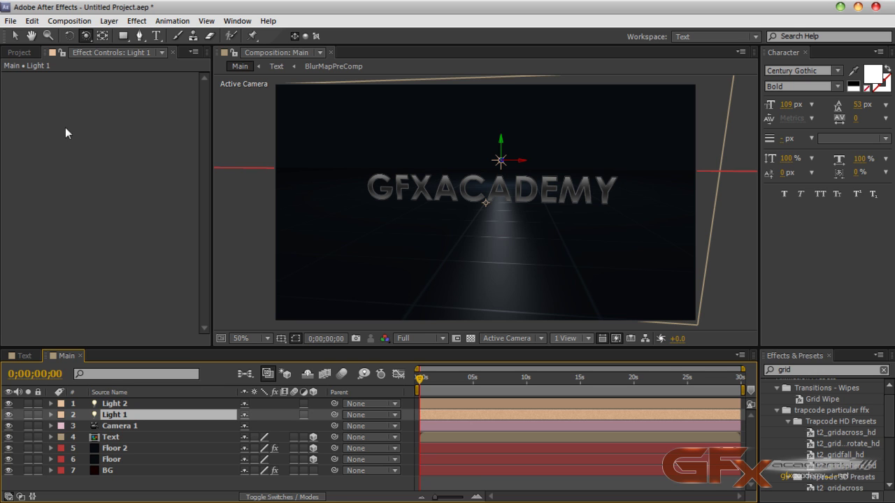
left_click_drag(502, 144, 505, 108)
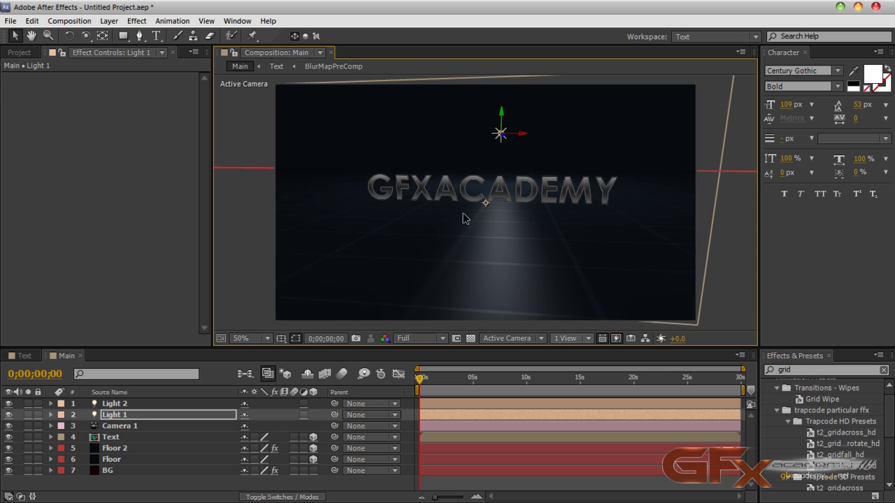
left_click(157, 419)
key("a")
key("a")
left_click(250, 437)
type("500")
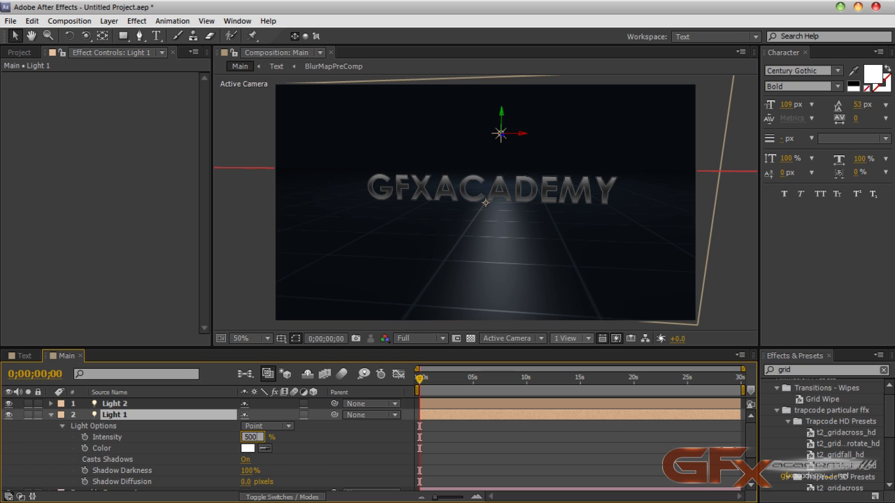
key("Return")
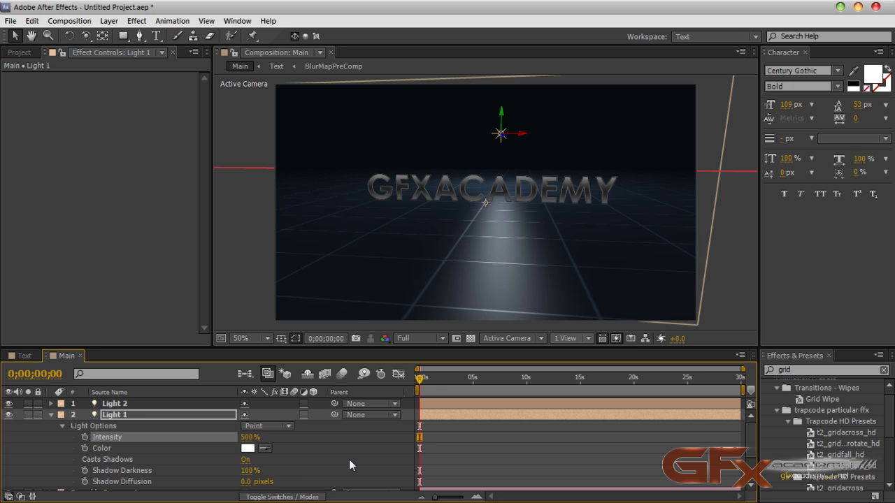
Step: Lower Light 1 partway back toward the text, collapse its options, and clear the layer selection
left_click_drag(499, 107, 497, 136)
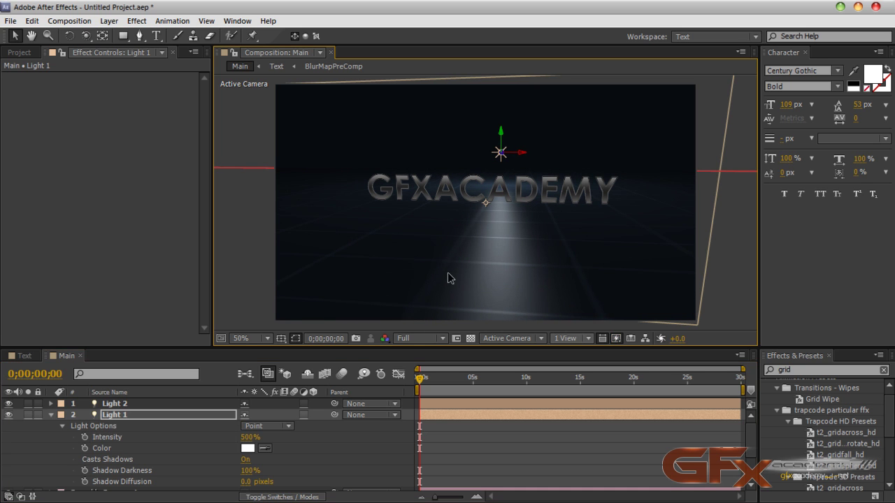
left_click(49, 415)
left_click(131, 474)
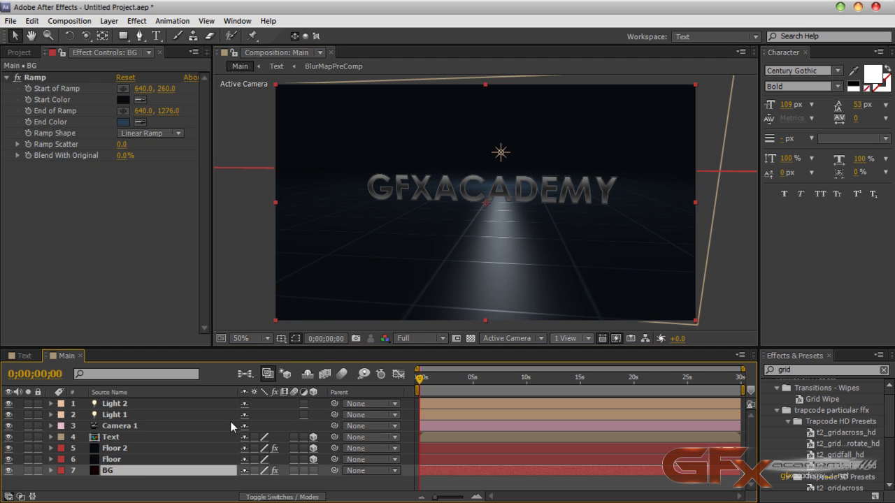
left_click(224, 487)
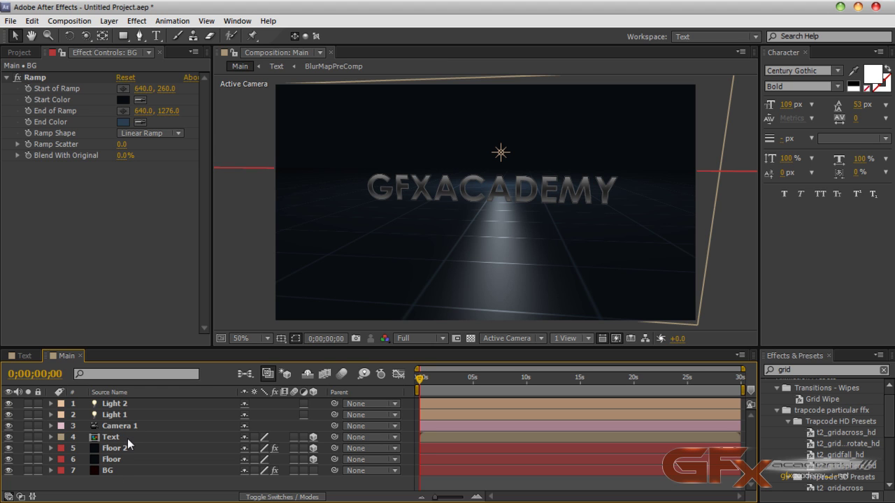
Step: Toggle the Text layer's visibility, then solo it to inspect the text and its reflection at 100% magnification
left_click(9, 438)
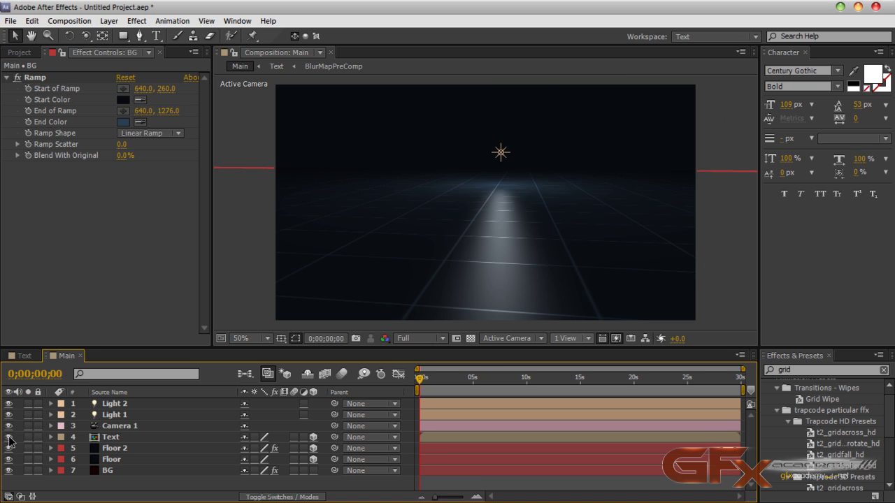
left_click(9, 437)
left_click(28, 438)
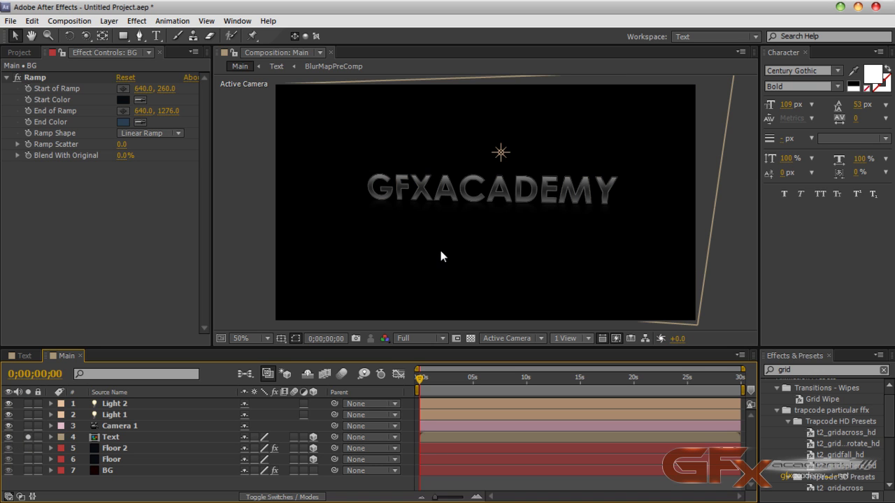
key("period")
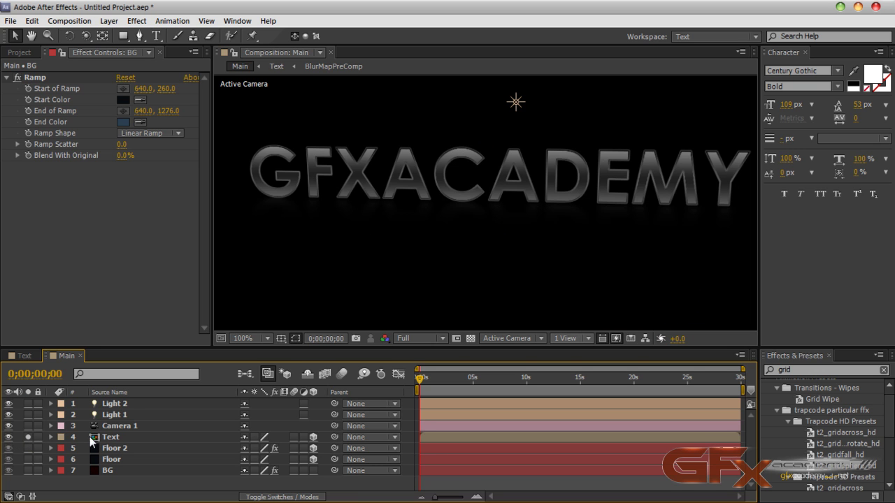
Step: Try to raise the TextPreCompReflection layer's opacity inside the Text composition, and close that composition
double_click(110, 438)
left_click(125, 414)
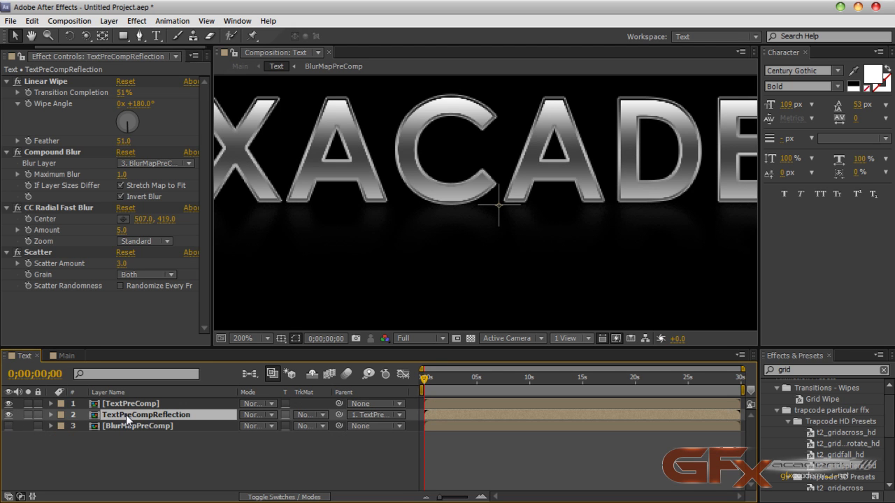
key("t")
left_click_drag(243, 432, 277, 430)
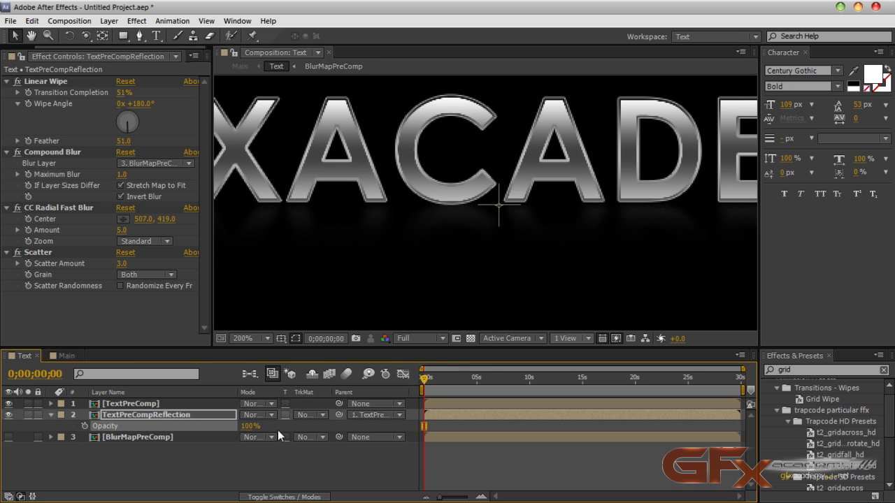
left_click(37, 356)
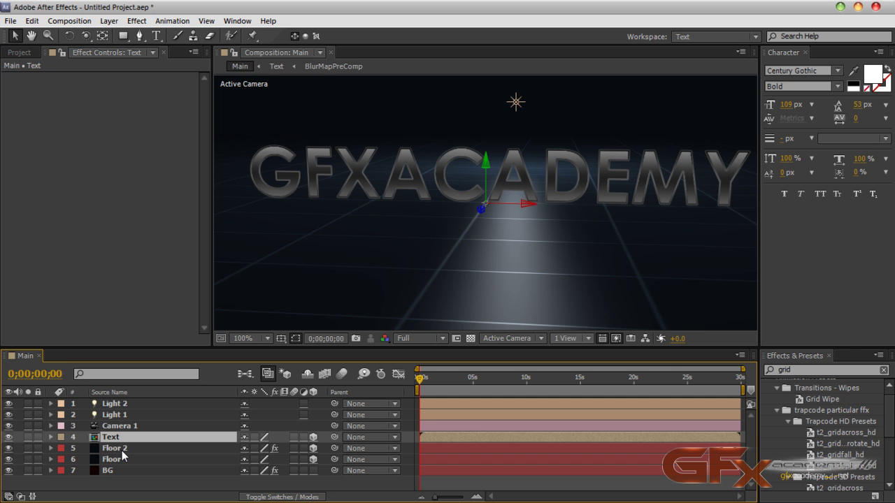
Step: Add an adjustment layer and place it between the Text and Floor 2 layers
left_click(108, 20)
mouse_move(143, 36)
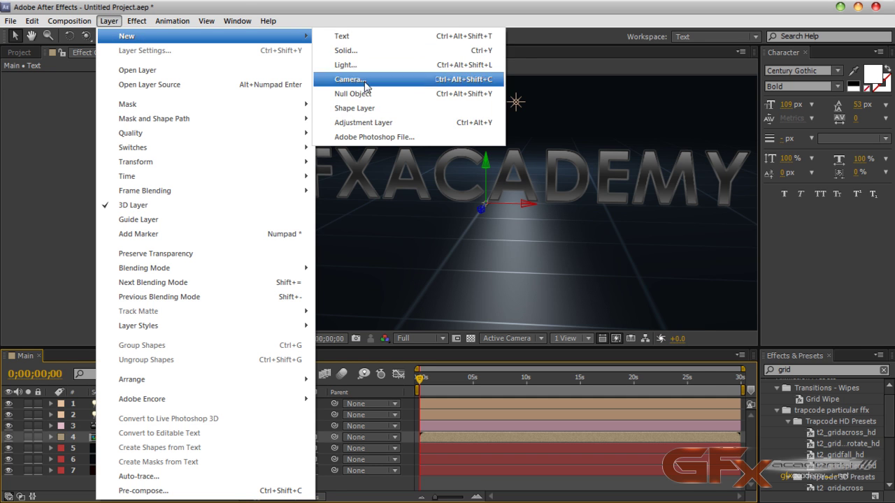
left_click(369, 124)
left_click_drag(156, 407, 155, 455)
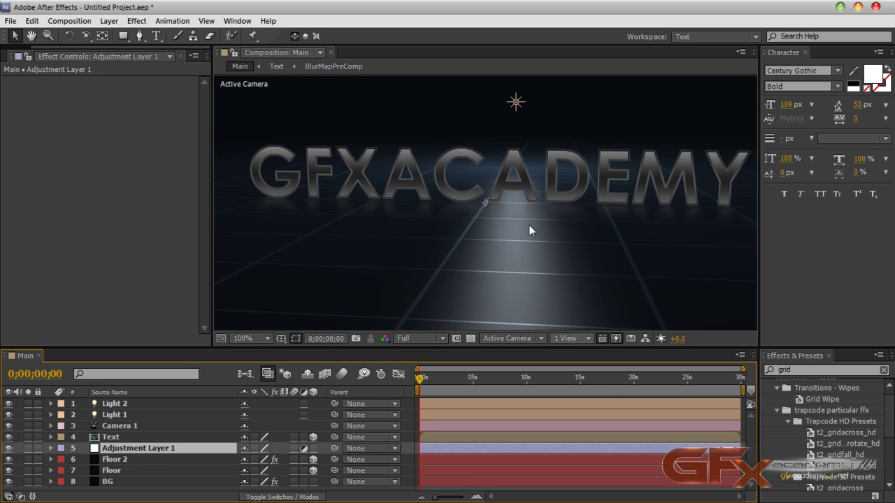
Step: Reveal Camera 1's Point of Interest and Position and enable keyframing for both at the first frame
key("comma")
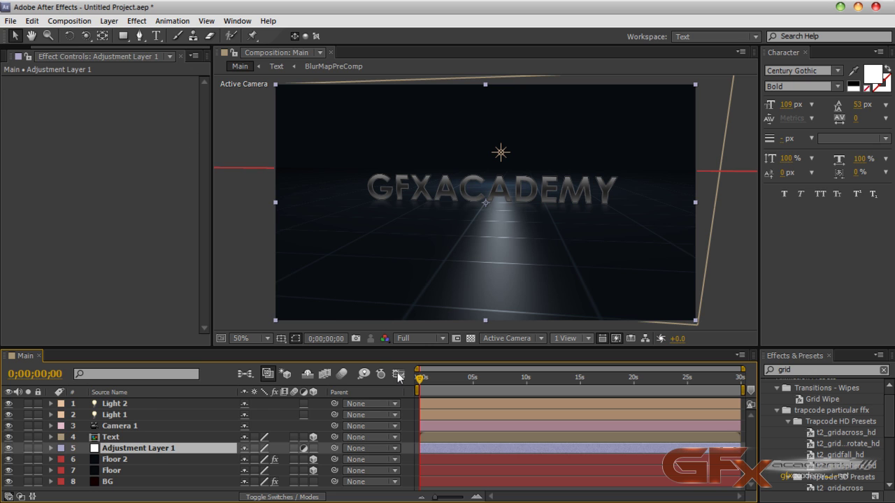
left_click(137, 427)
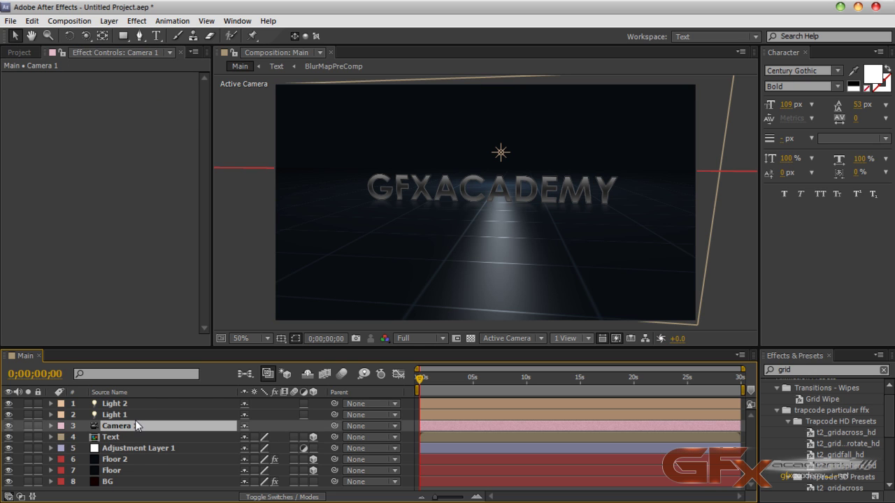
key("a")
key("shift+p")
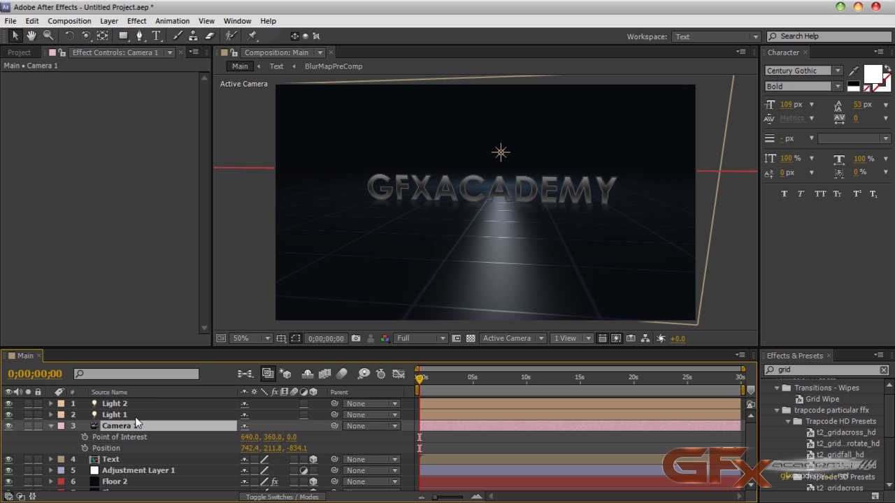
left_click(85, 437)
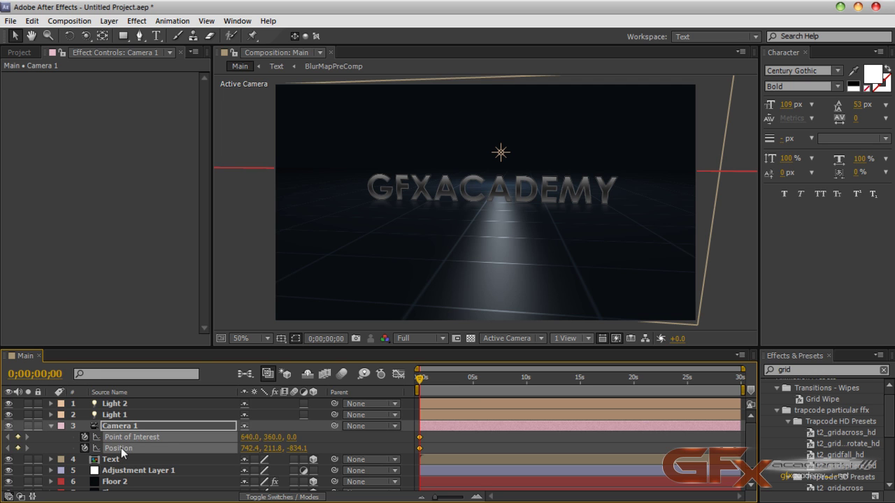
Step: At 0;00;09;28, orbit Camera 1 to a low side angle, keyframing its position at about 993.4, 315.3, -775.4
left_click_drag(421, 378, 526, 385)
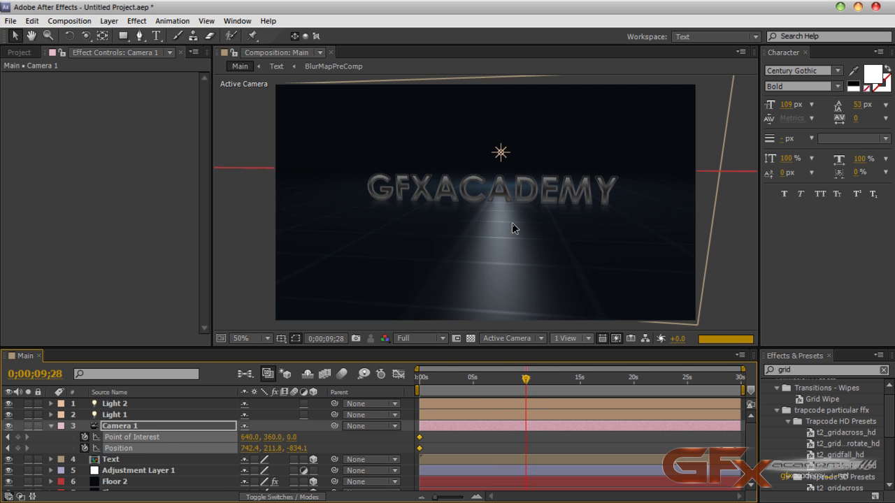
key("c")
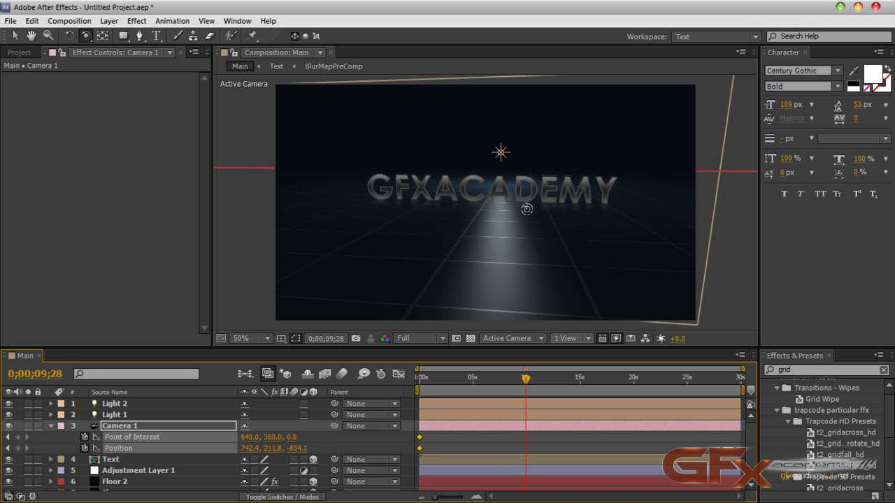
left_click_drag(527, 209, 497, 247)
left_click_drag(501, 240, 504, 200)
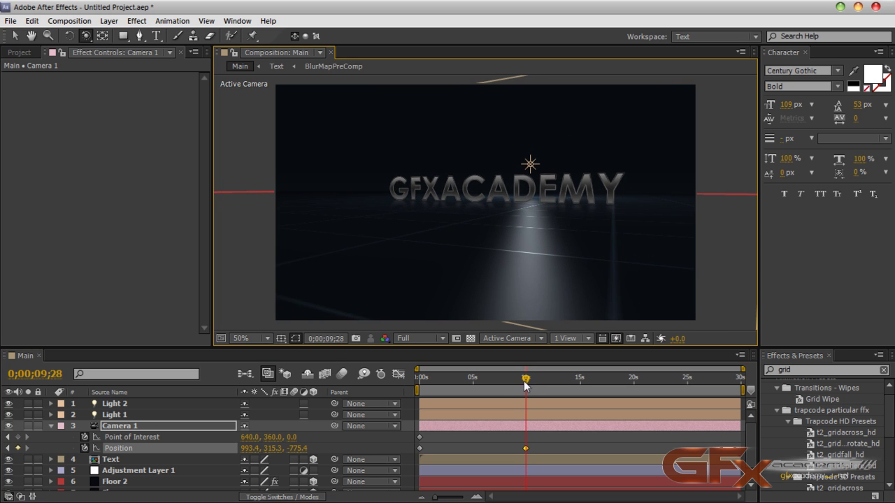
Step: Orbit Camera 1 at the first frame to a higher tilted starting angle, return to 0;00;09;28, and collapse its properties
left_click_drag(520, 381, 417, 383)
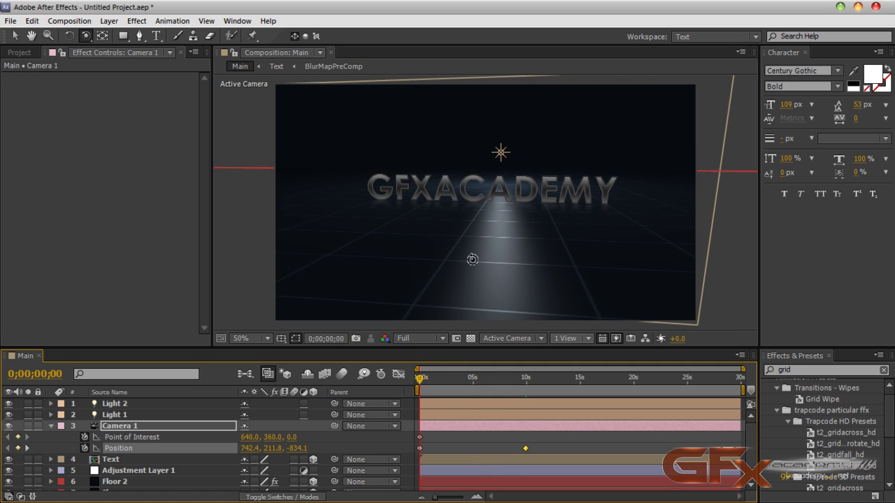
left_click_drag(450, 229, 475, 270)
left_click_drag(418, 380, 523, 394)
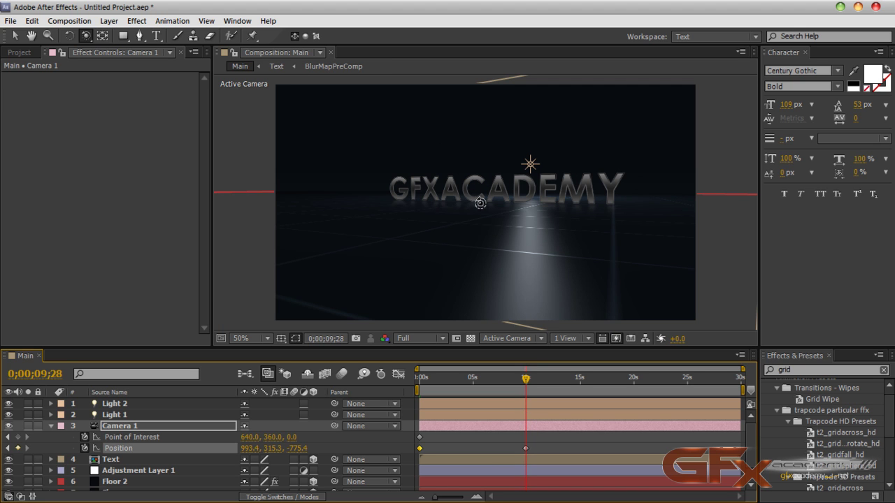
left_click(51, 427)
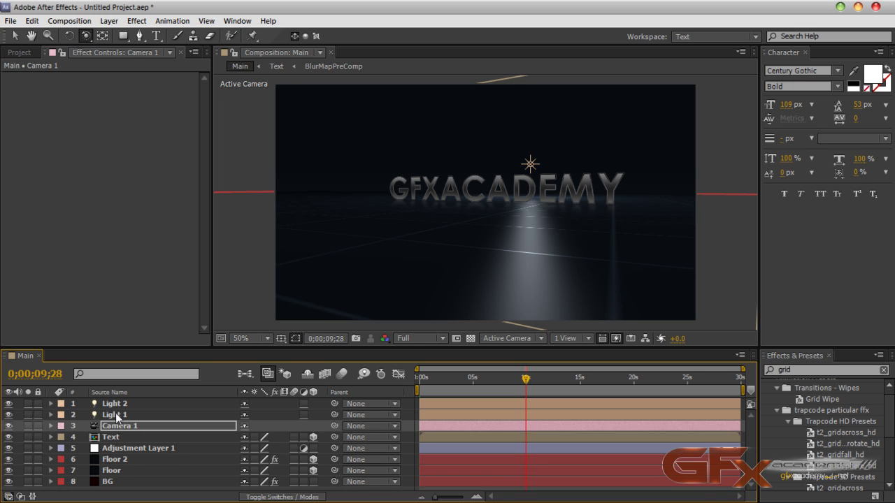
Step: Rename the Light 1 layer as Point and the Light 2 layer as Fill
left_click(115, 415)
key("Return")
type("Point")
key("Return")
left_click(126, 401)
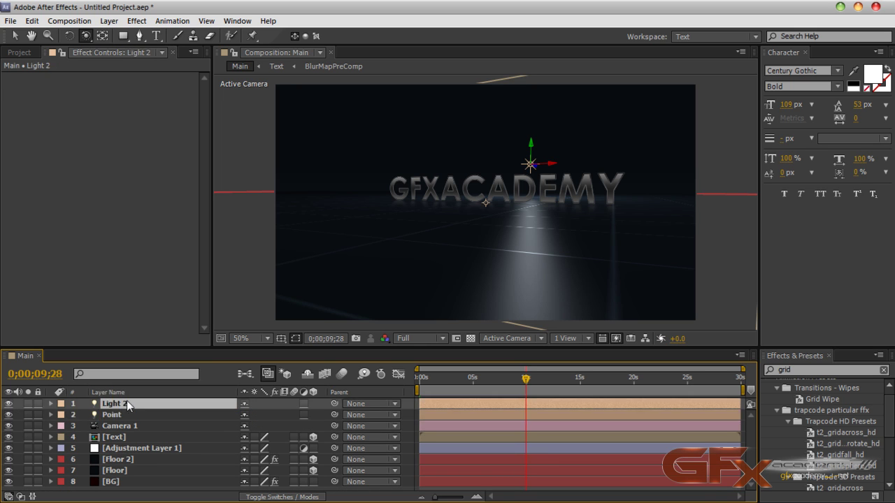
key("Return")
type("Fi")
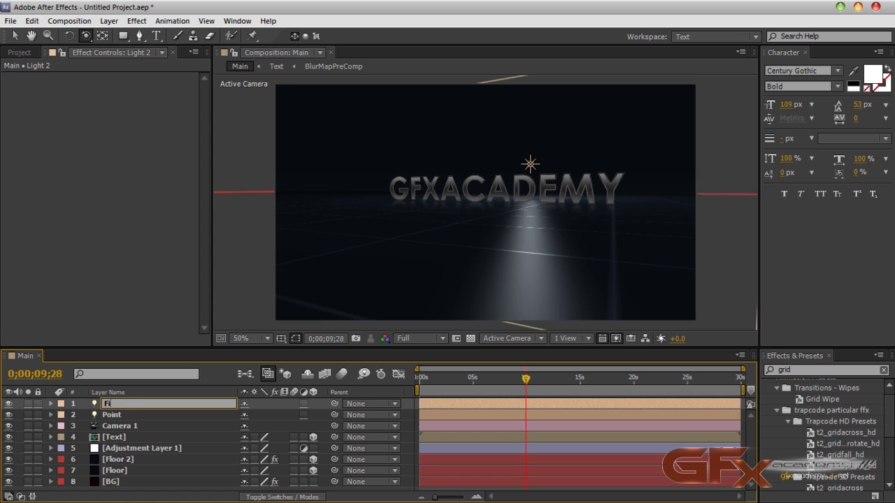
type("ll")
key("Return")
Step: Create a spot light named Light 1 with 87% intensity, a 38° cone angle, and 47% cone feather
left_click(108, 21)
mouse_move(126, 34)
left_click(360, 62)
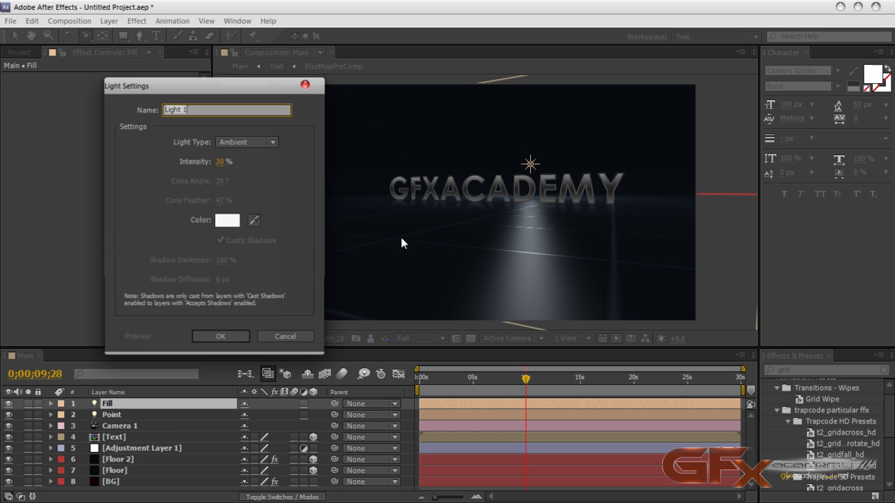
left_click(244, 142)
left_click(241, 172)
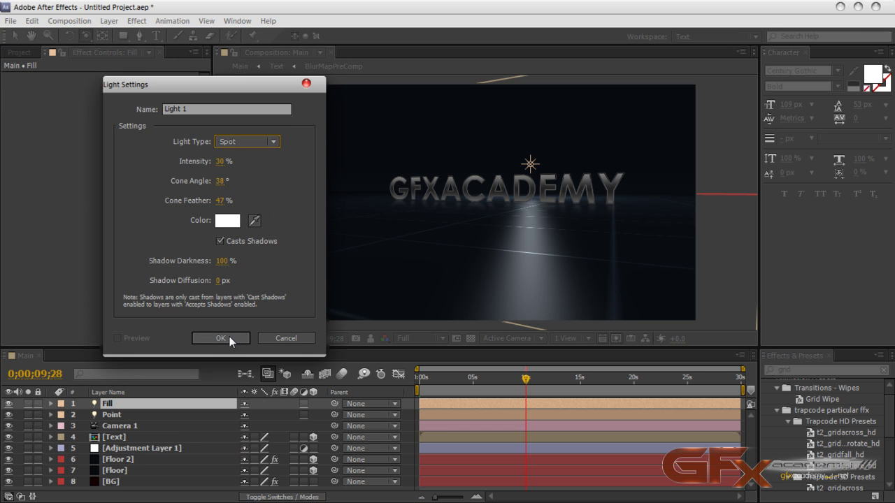
left_click_drag(221, 161, 256, 163)
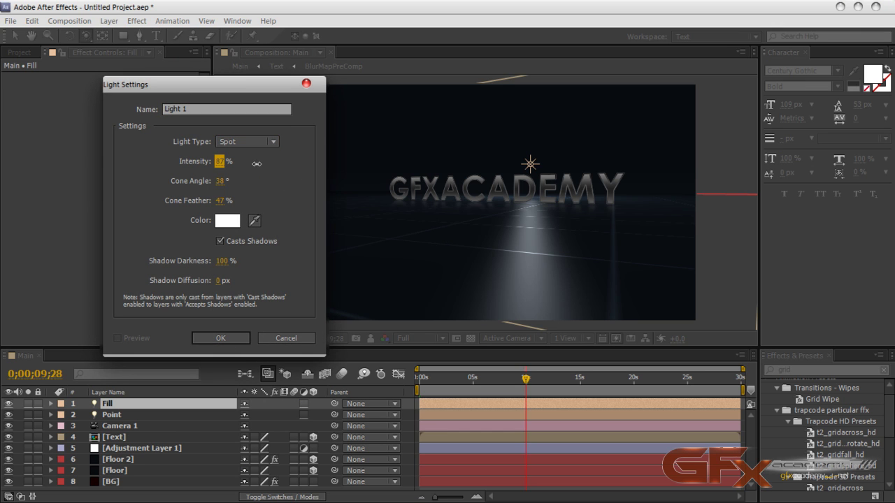
left_click(223, 336)
left_click(222, 339)
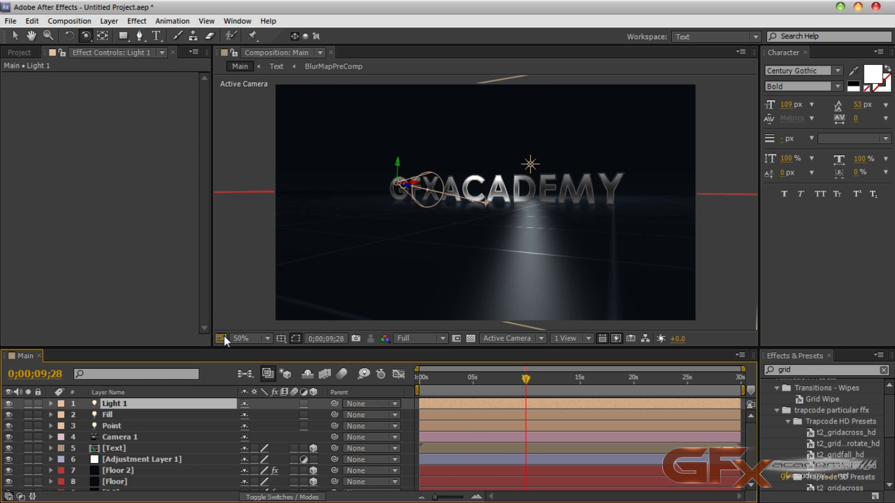
Step: Return to the first frame, enlarge the timeline area, and add a 24mm two-node camera named TestCam
left_click_drag(530, 387, 406, 384)
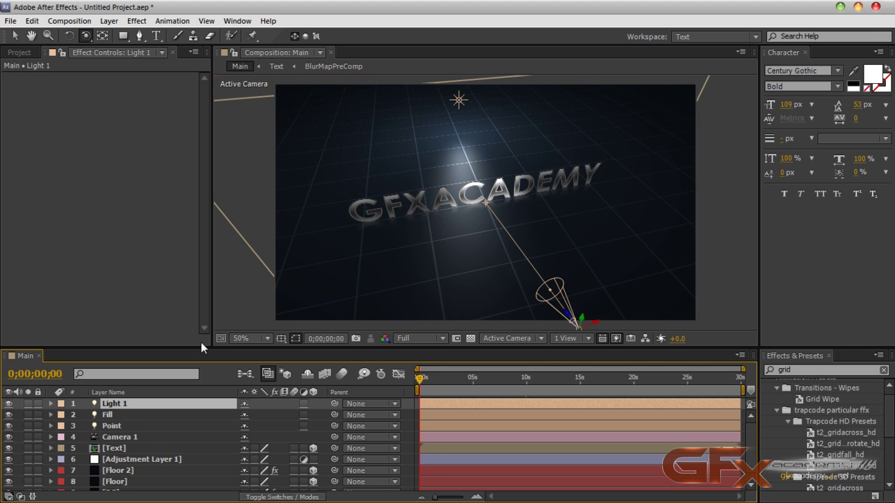
left_click_drag(200, 347, 202, 314)
left_click_drag(490, 186, 485, 193)
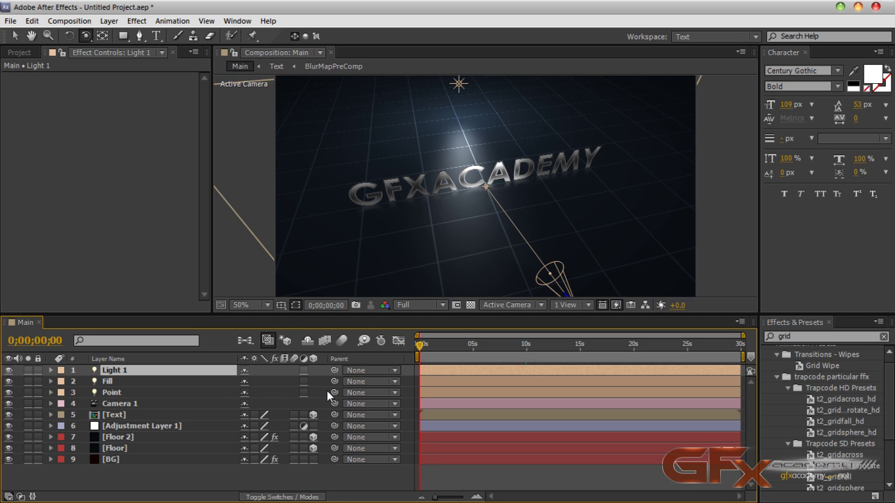
left_click(109, 21)
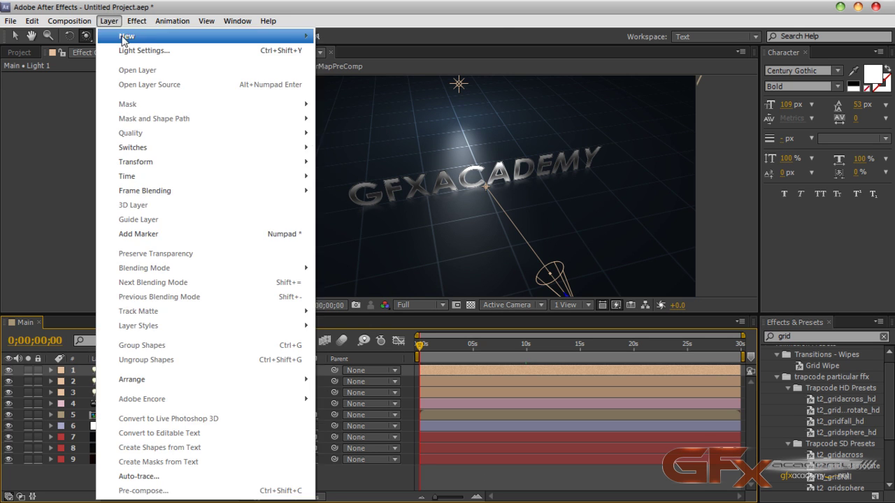
mouse_move(171, 40)
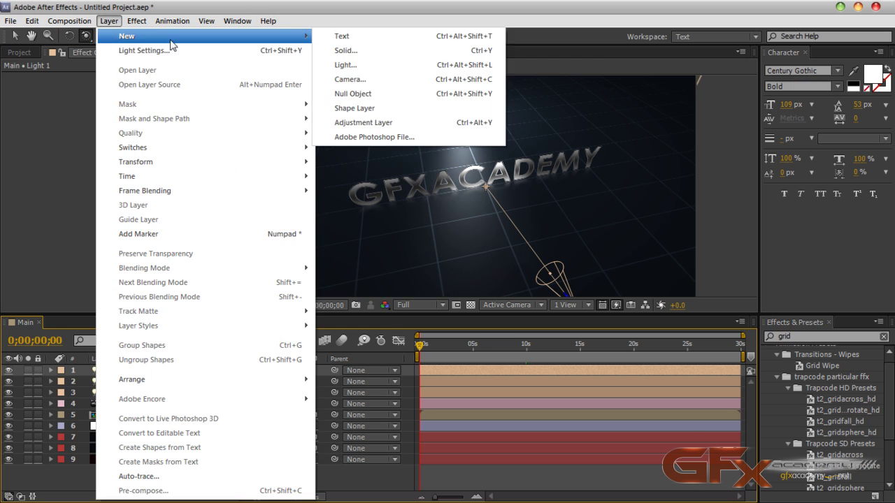
left_click(390, 79)
type("TestCam")
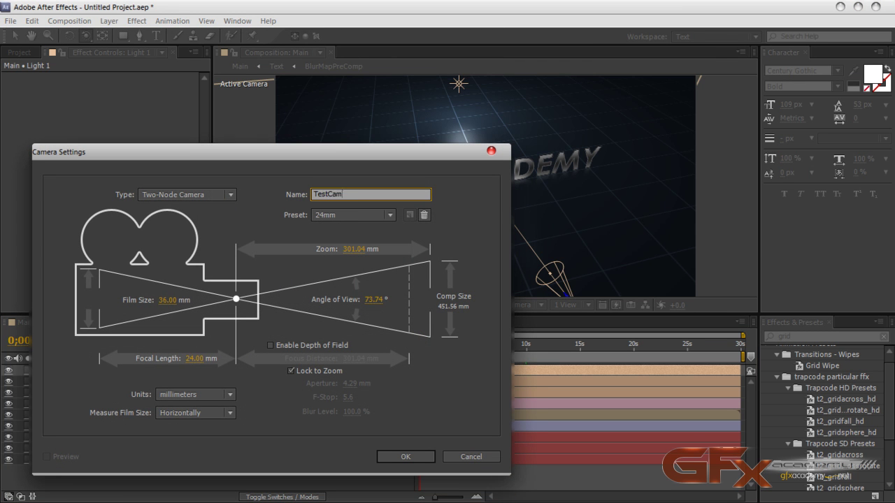
left_click(404, 459)
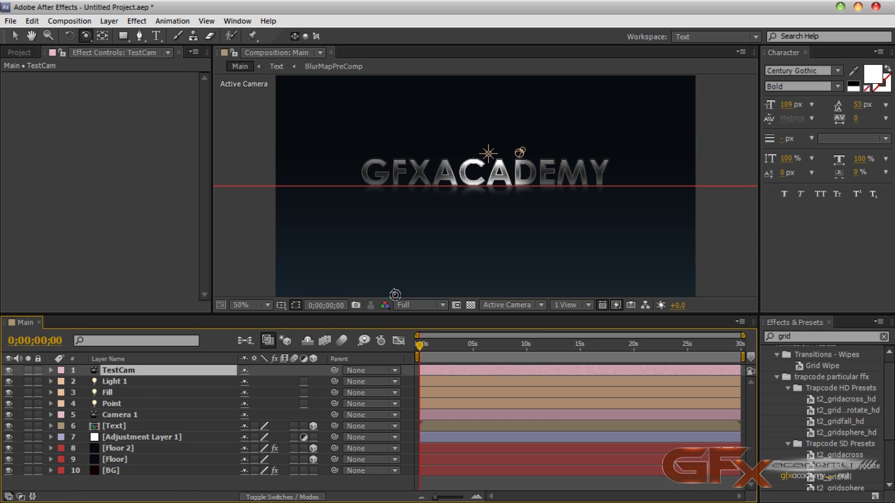
Step: Hide Camera 1 and orbit TestCam to see the text and gridded floor from slightly above
left_click(133, 415)
left_click(9, 414)
left_click(140, 371)
mouse_move(476, 210)
left_mouse_down()
mouse_move(473, 220)
mouse_move(502, 214)
left_mouse_up()
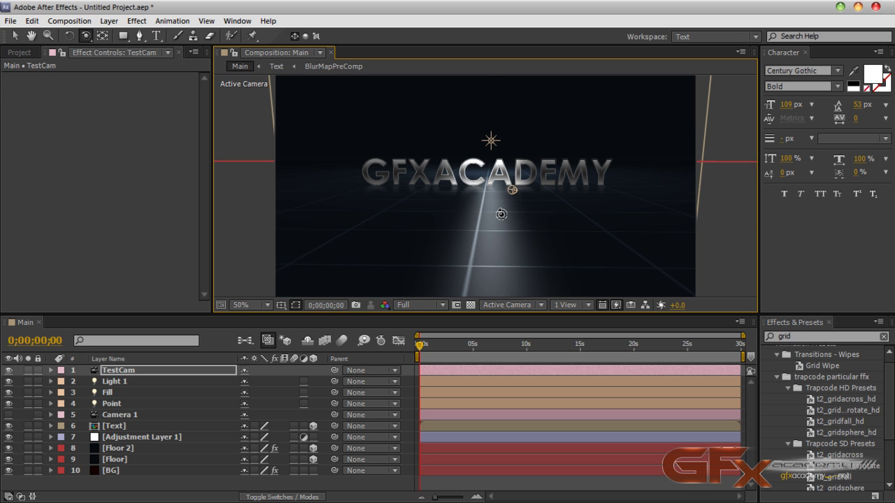
Step: Reposition Light 1 higher in front of the text, with its point of interest just above the letters' center
left_click(116, 382)
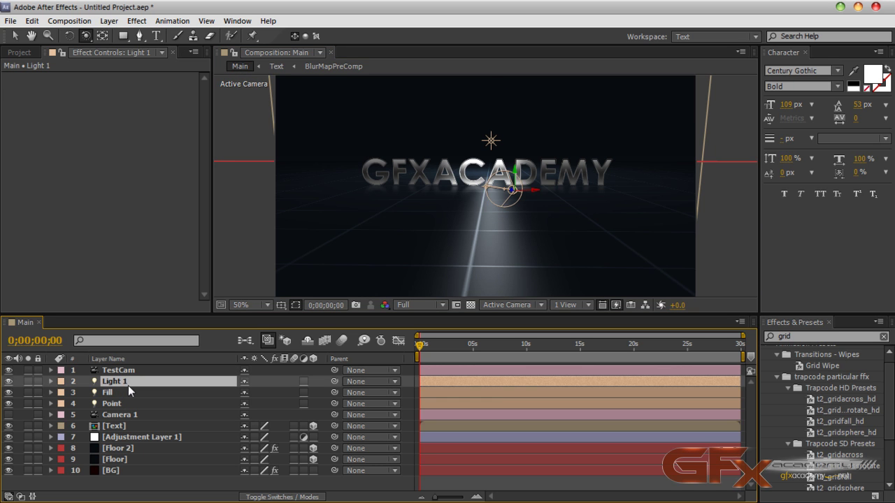
key("v")
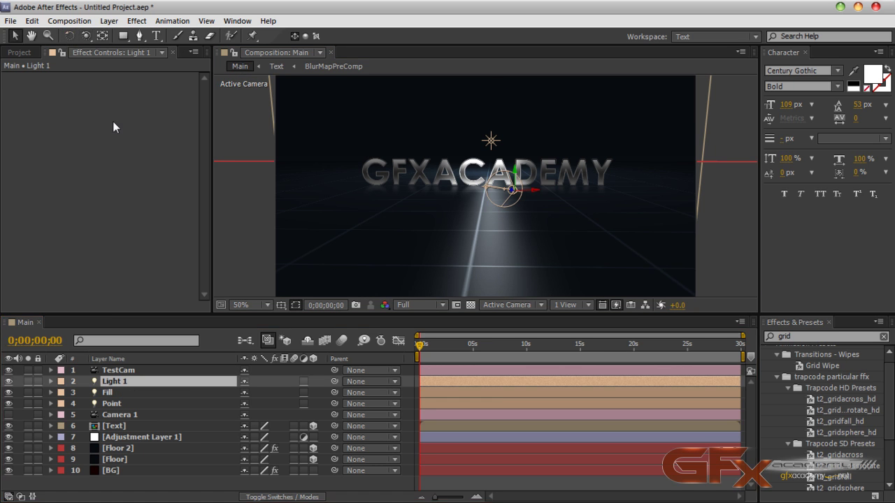
left_click_drag(520, 189, 565, 199)
mouse_move(473, 195)
left_mouse_down()
mouse_move(492, 177)
mouse_move(489, 201)
mouse_move(515, 247)
mouse_move(501, 246)
mouse_move(501, 221)
mouse_move(507, 239)
left_mouse_up()
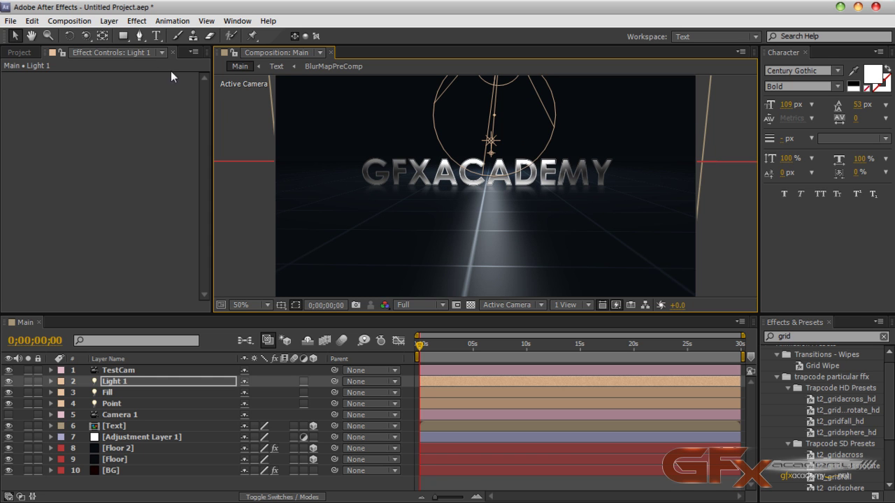
Step: Orbit TestCam and zoom out to inspect Light 1's cone and aim from the side
left_click(85, 36)
left_click_drag(490, 178, 456, 210)
key("comma")
key("comma")
key("v")
left_click(569, 305)
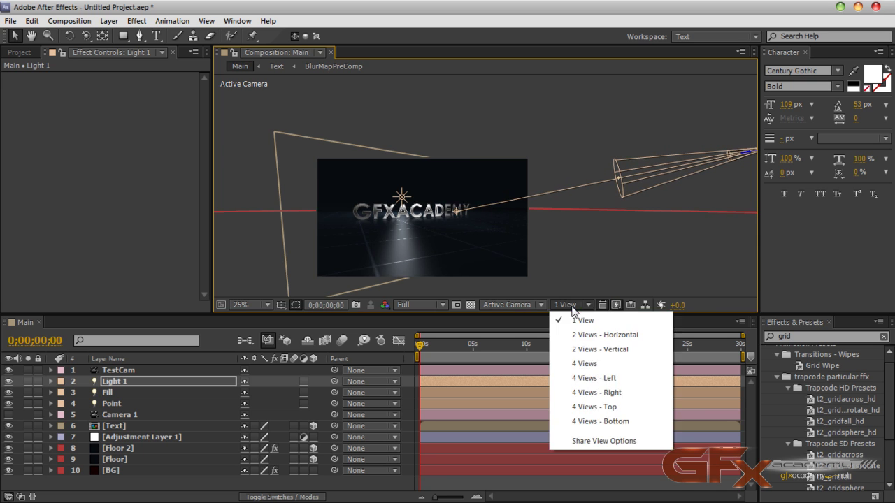
left_click(580, 409)
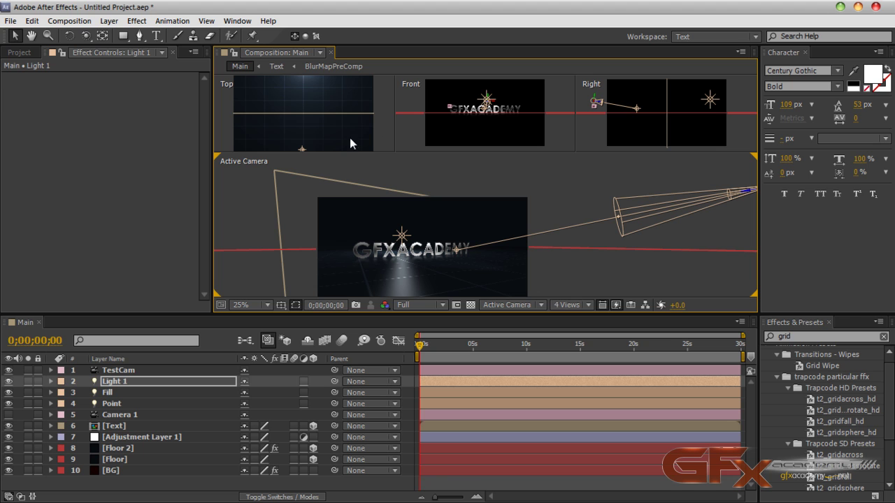
left_click(568, 305)
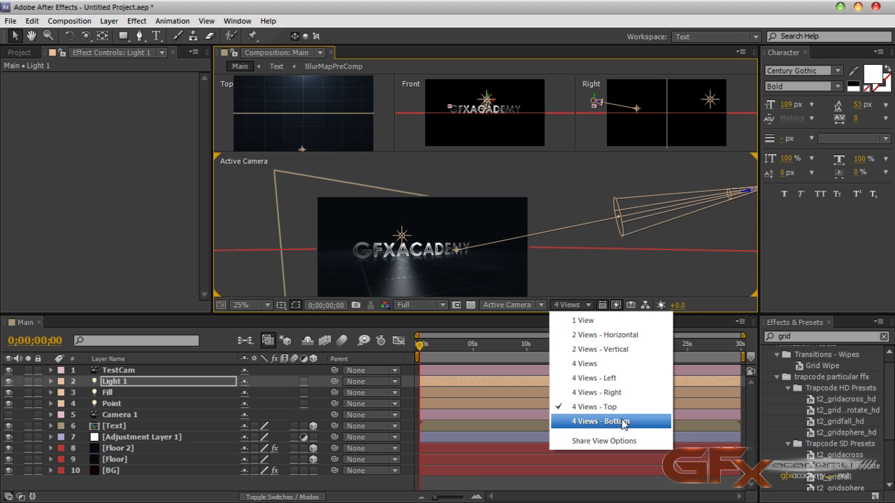
left_click(587, 321)
Step: In the Top view, move Light 1's point of interest back toward the text plane, and select the Text layer to check alignment
left_click(537, 308)
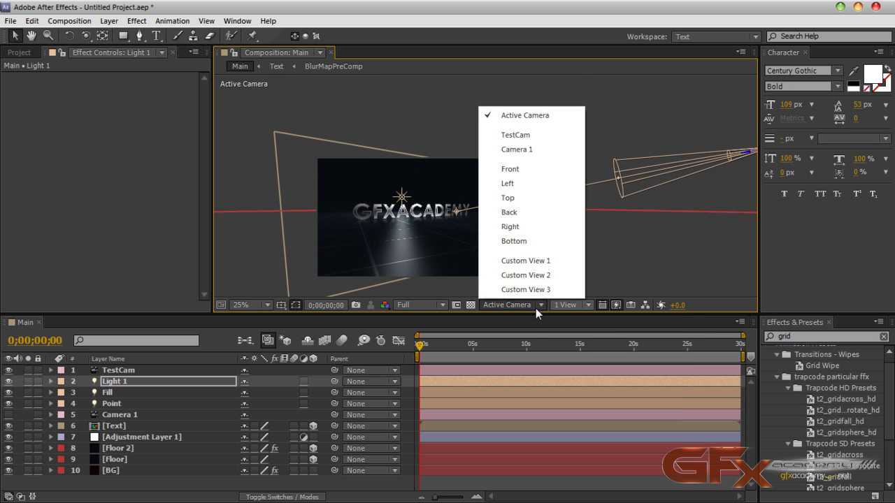
left_click(520, 200)
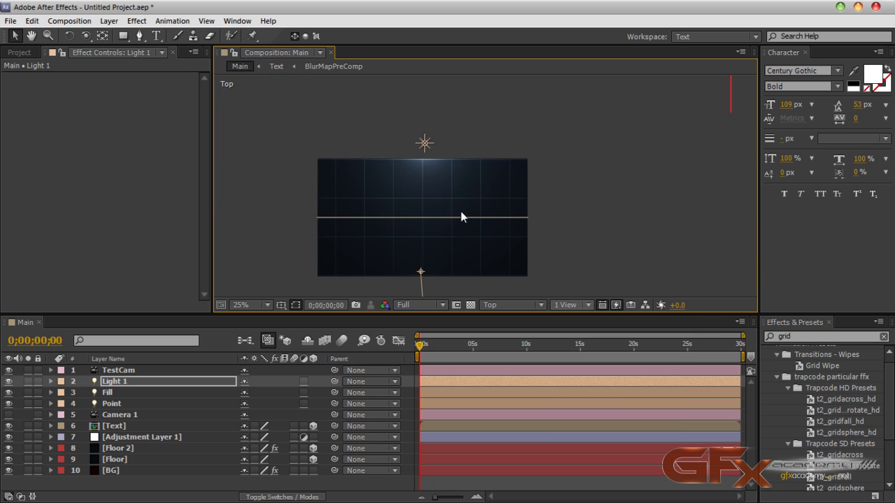
scroll(462, 211, "down", 3)
scroll(463, 215, "up", 2)
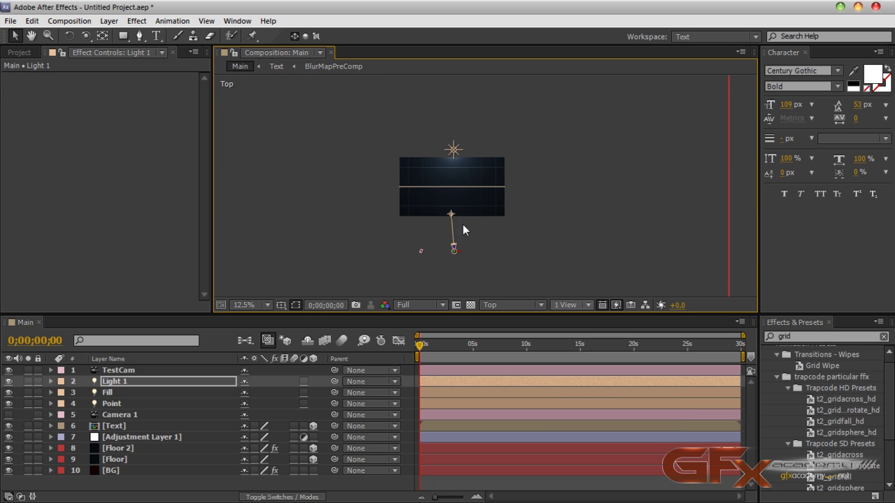
left_click_drag(453, 213, 455, 192)
left_click(148, 426)
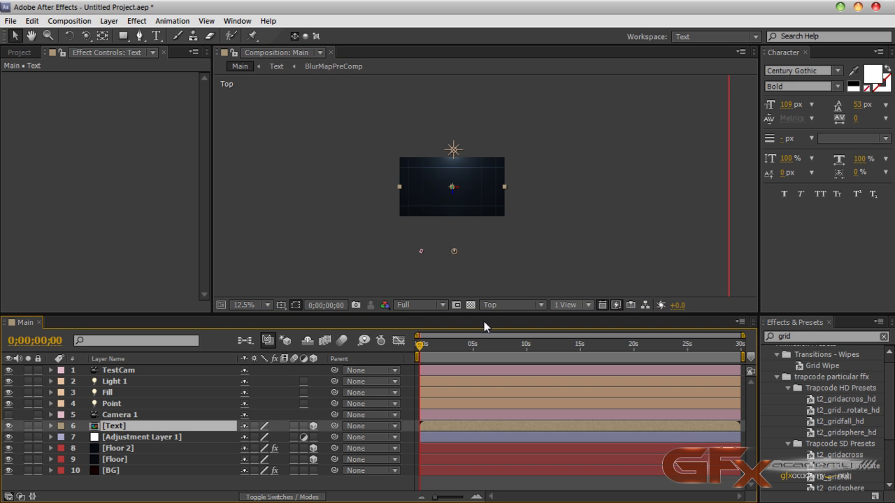
Step: In the Active Camera view, move Light 1 closer to the GFXACADEMY text along its aiming direction
left_click(513, 305)
left_click(508, 115)
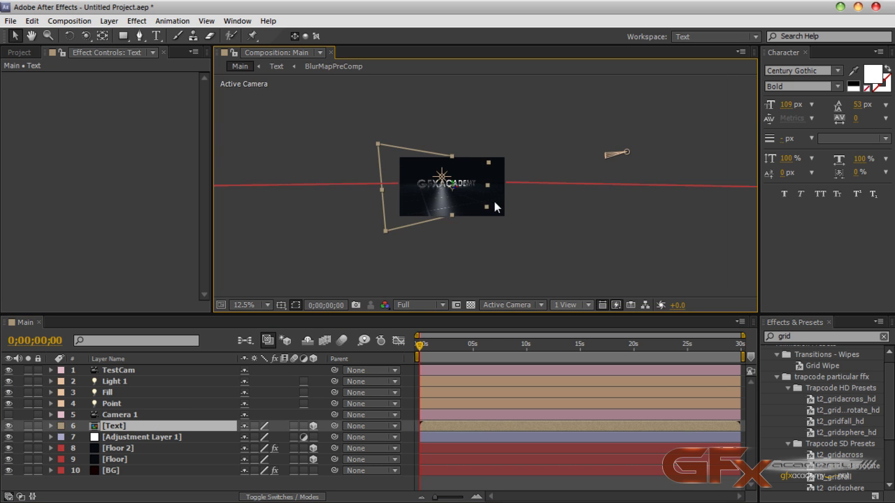
key("period")
key("period")
key("comma")
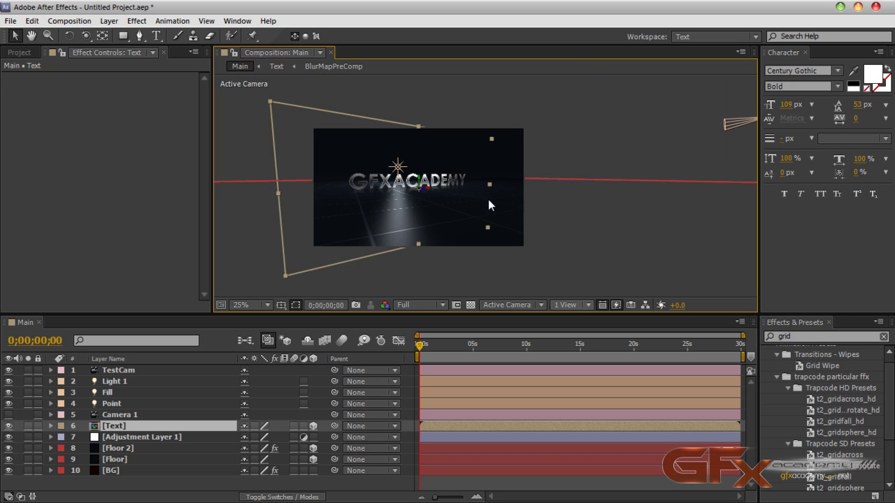
key("comma")
left_click(123, 381)
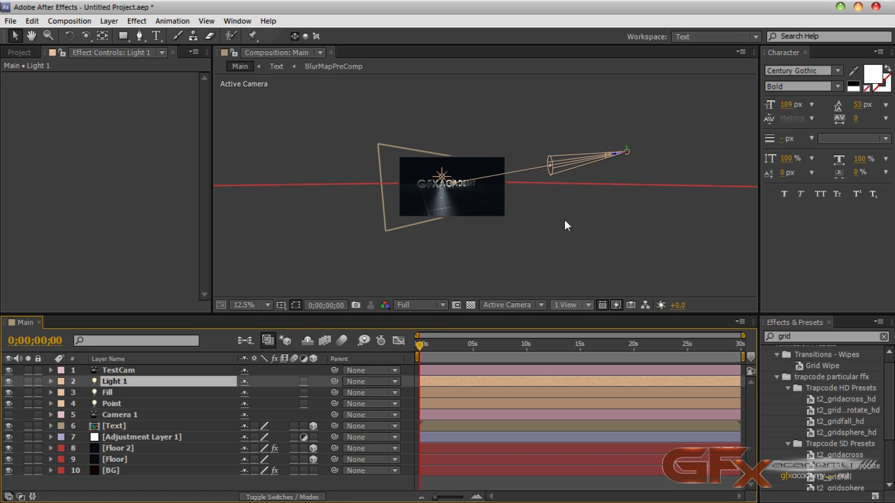
left_click_drag(612, 151, 595, 176)
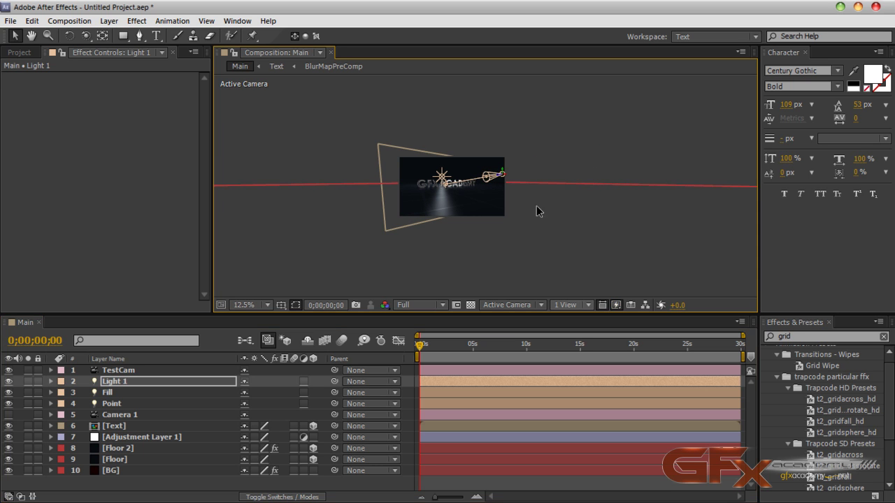
Step: Show Top and Active Camera views side by side, and move Light 1's point of interest onto the text plane
key("period")
key("period")
left_click_drag(404, 190, 469, 207)
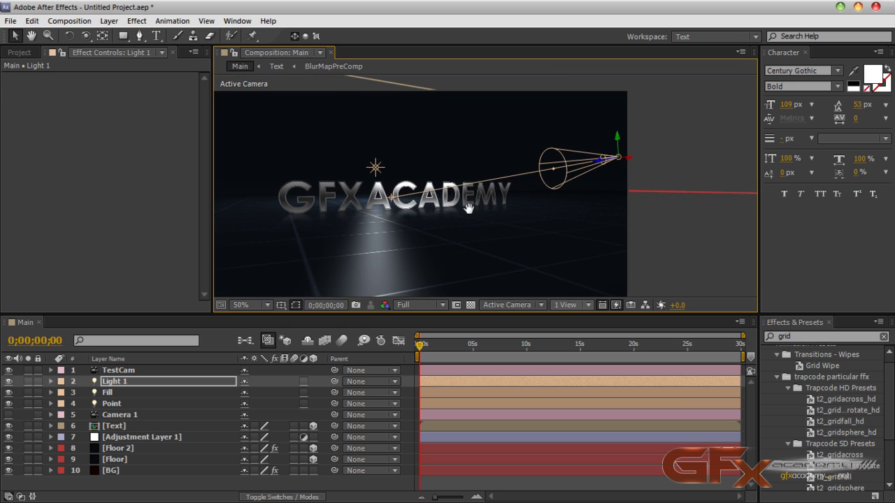
left_click(562, 307)
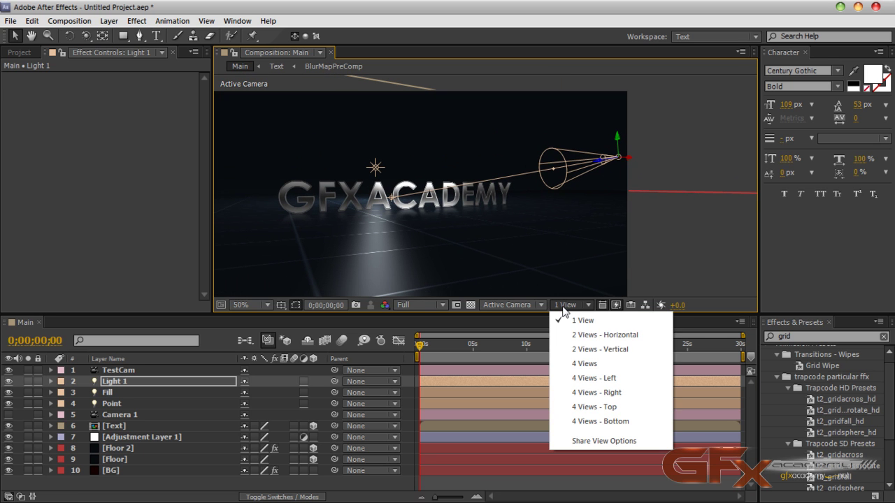
left_click(609, 342)
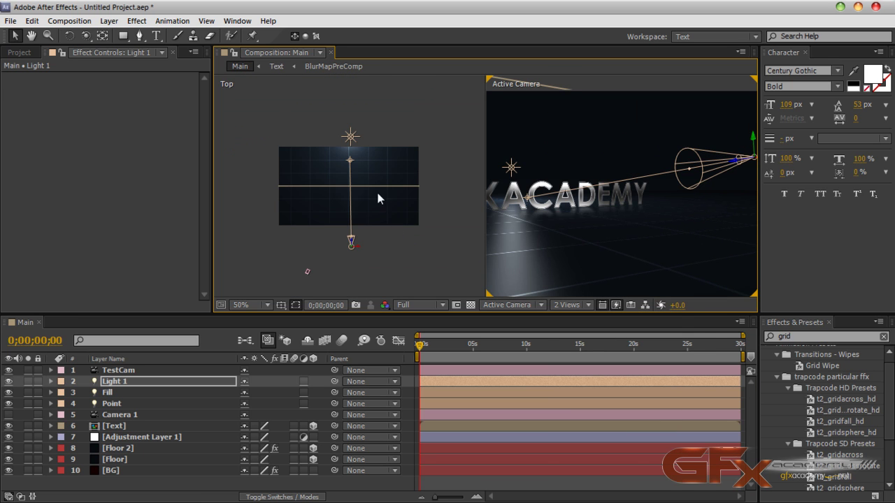
left_click_drag(350, 164, 353, 189)
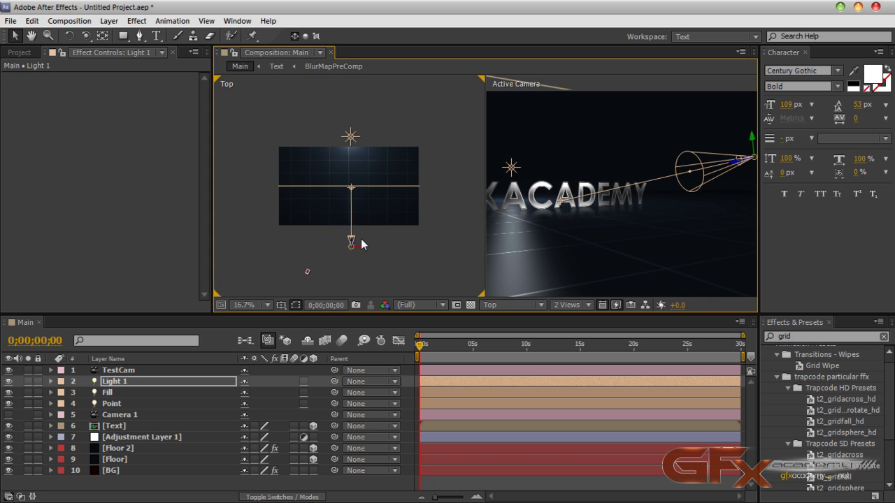
Step: In Light 1's settings, set the cone angle to 151° and the intensity to 256%
left_click(109, 21)
left_click(130, 51)
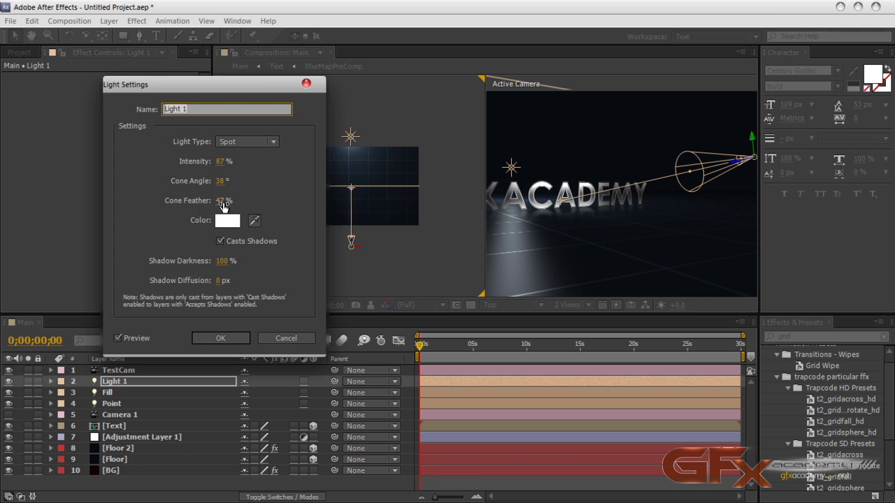
left_click_drag(216, 85, 116, 73)
left_click(120, 169)
left_click_drag(123, 173, 195, 173)
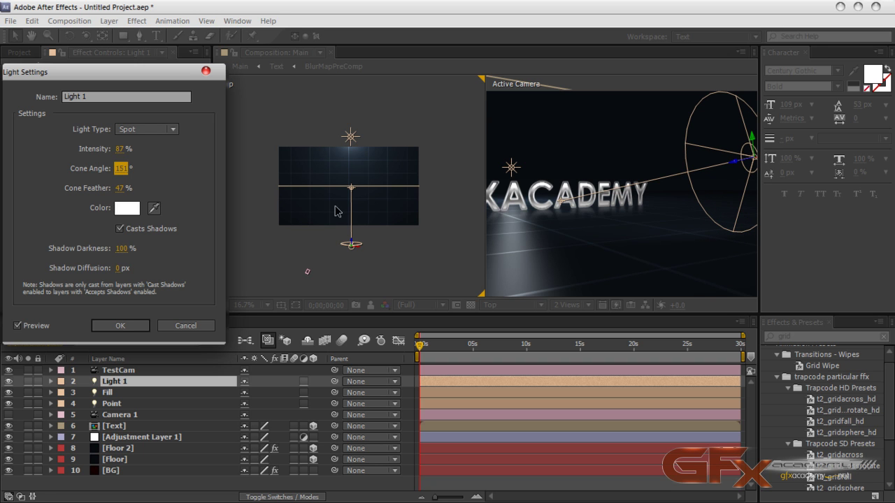
left_click_drag(120, 149, 242, 160)
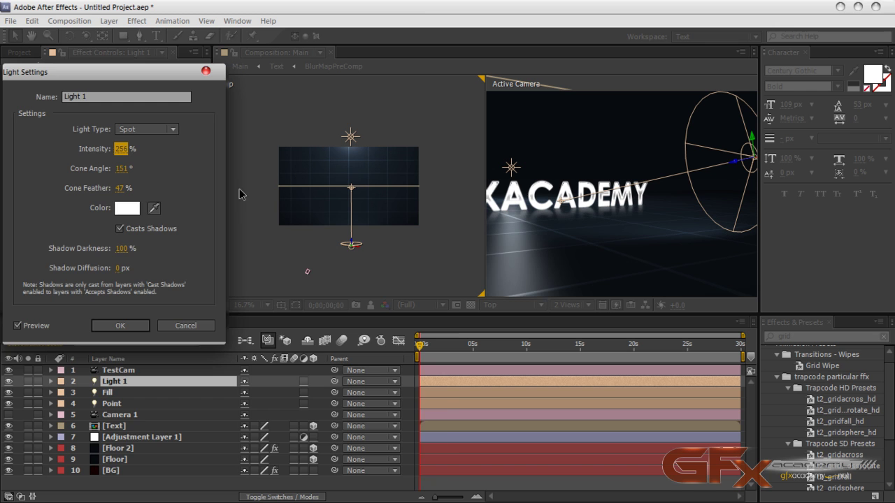
Step: Set Light 1's color to gray 5F5F5F and its cone feather to 57%, and apply the light settings
left_click(127, 208)
mouse_move(140, 323)
left_mouse_down()
mouse_move(59, 323)
mouse_move(26, 375)
left_mouse_up()
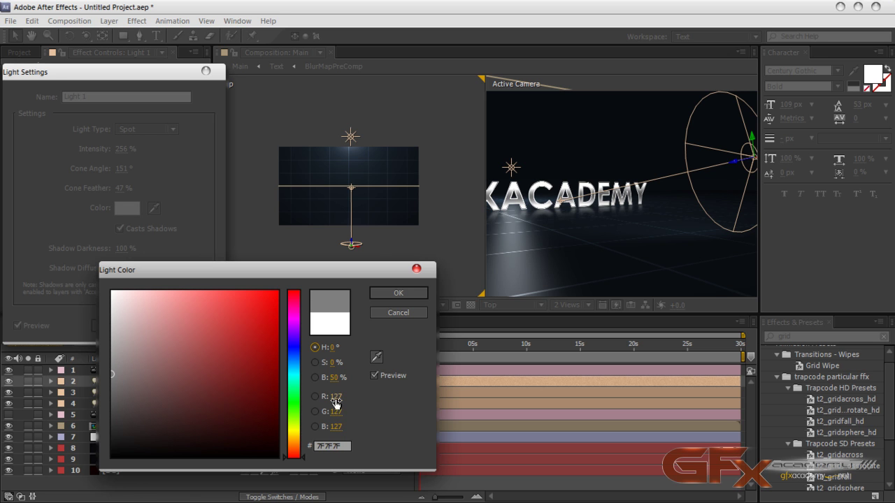
left_click_drag(112, 381, 77, 395)
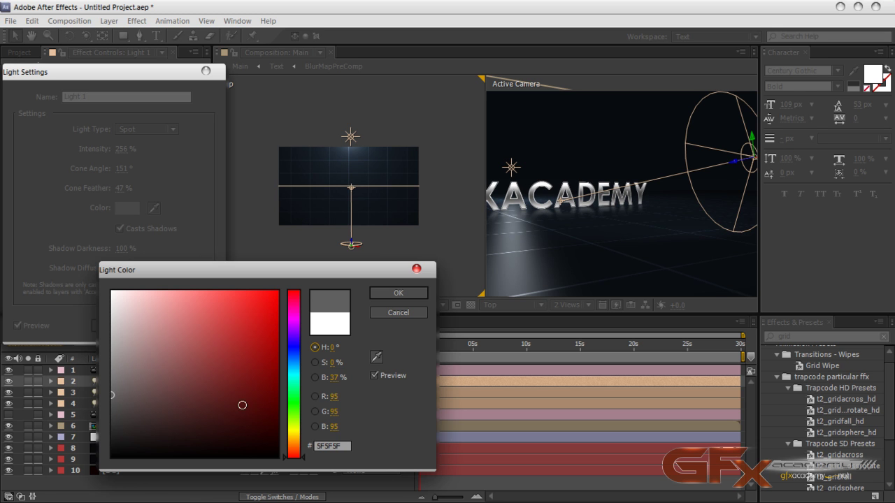
left_click(396, 295)
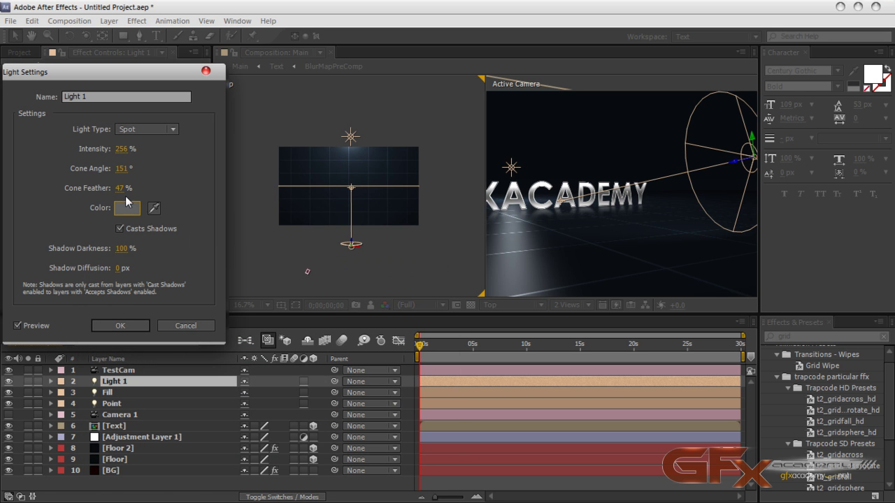
left_click_drag(120, 195, 116, 194)
left_click_drag(98, 196, 135, 201)
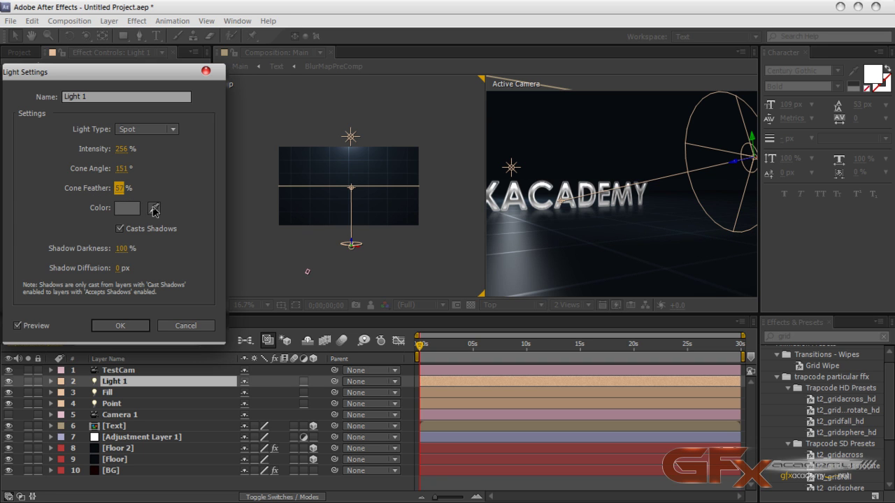
left_click(122, 327)
Step: Return the composition to a single view through the Active Camera
left_click(493, 305)
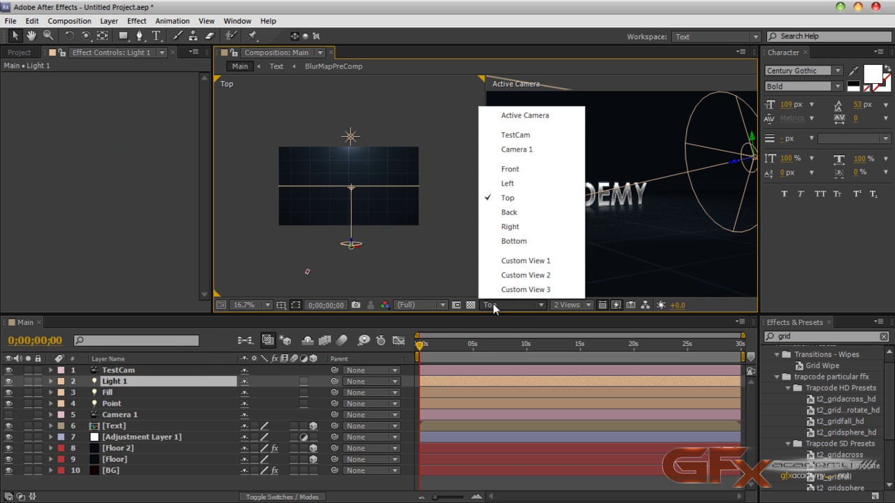
left_click(518, 116)
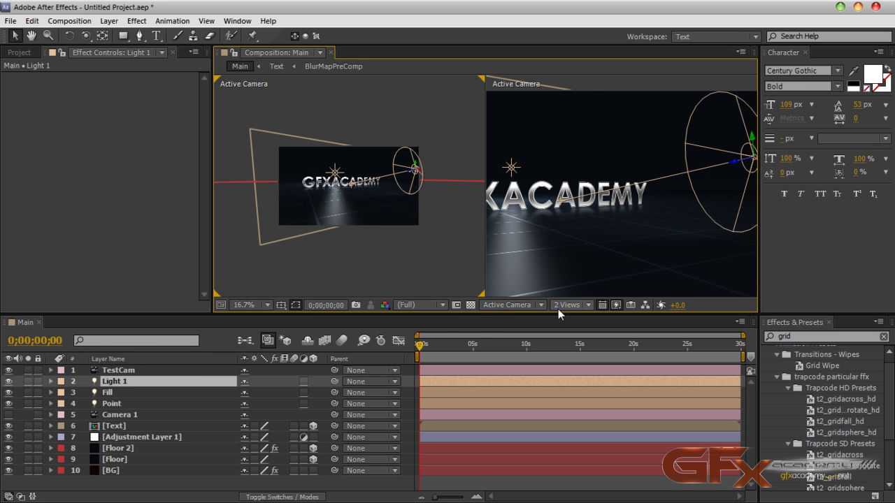
left_click(581, 306)
left_click(585, 323)
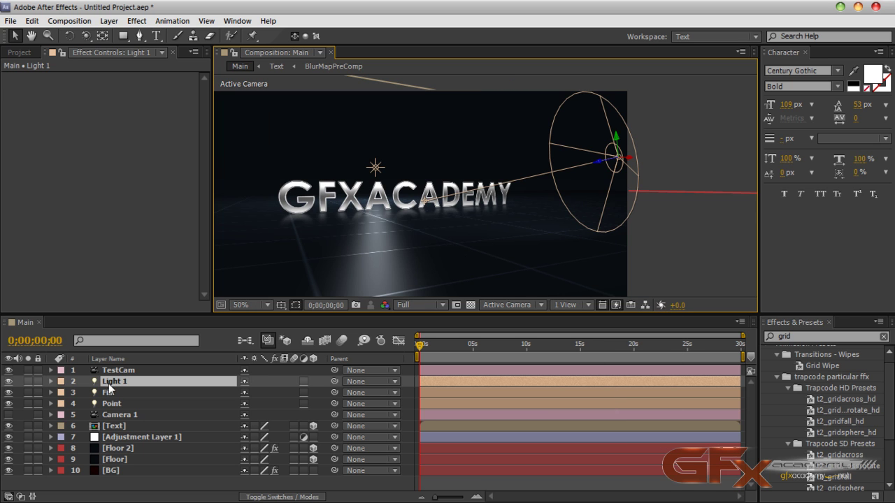
Step: Hide TestCam, make Camera 1 visible, and move the current time to about 11 seconds
left_click(9, 371)
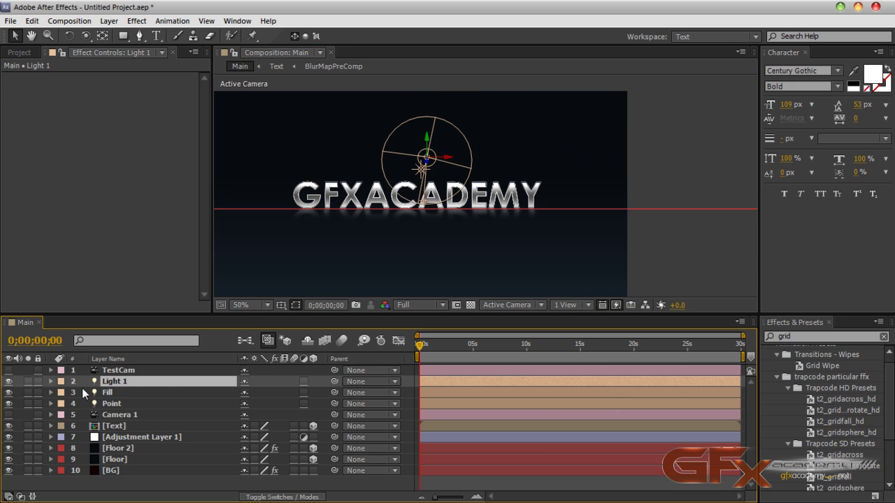
left_click(116, 414)
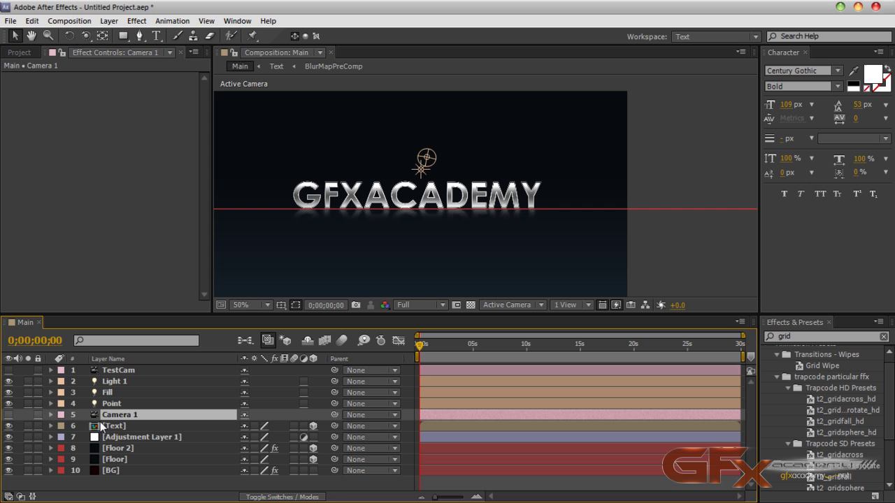
left_click(9, 414)
left_click_drag(449, 240, 492, 229)
left_click_drag(421, 351, 538, 353)
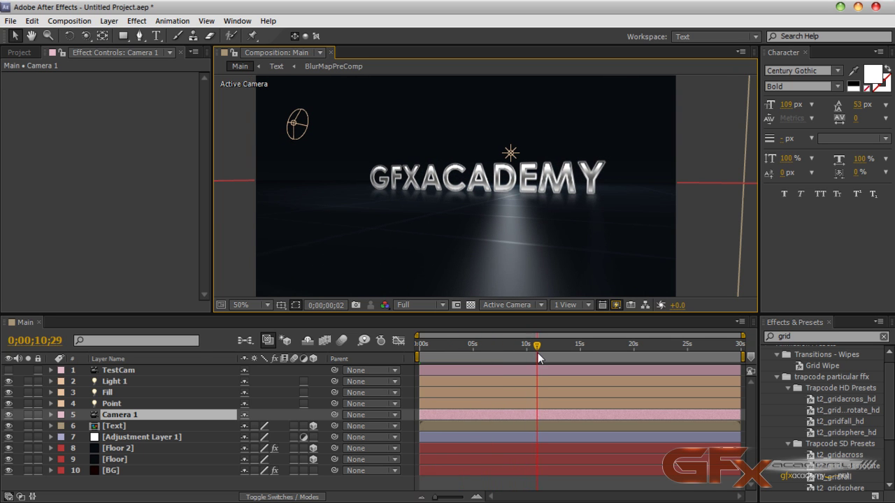
left_click(497, 255)
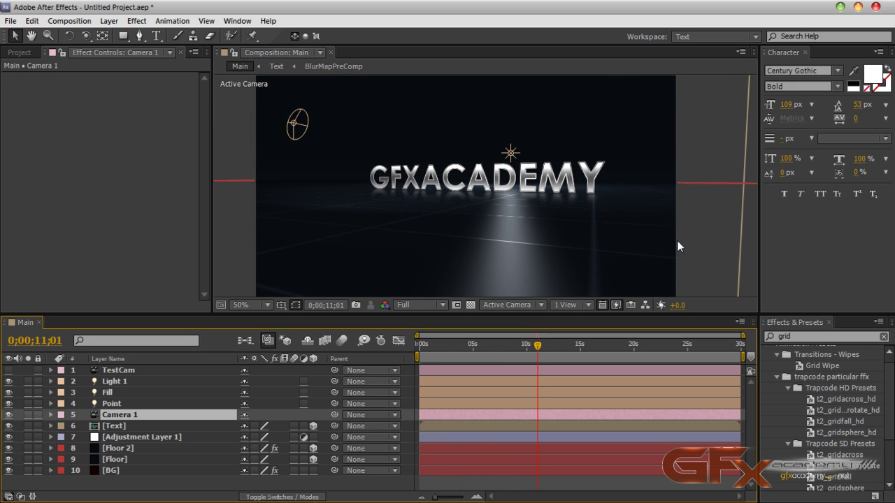
Step: Enlarge the composition to fit the whole window, hide the layer controls, and play the camera animation from the start
key("grave")
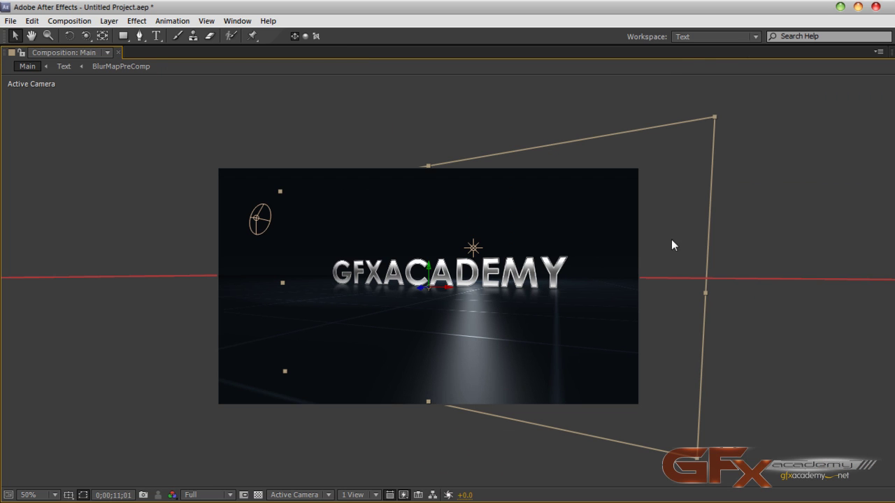
left_click(46, 494)
left_click(60, 273)
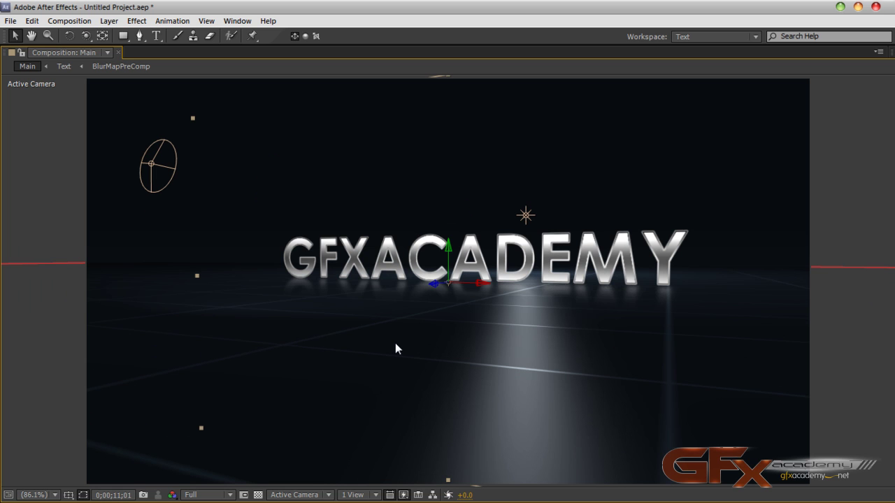
key("Home")
key("ctrl+shift+h")
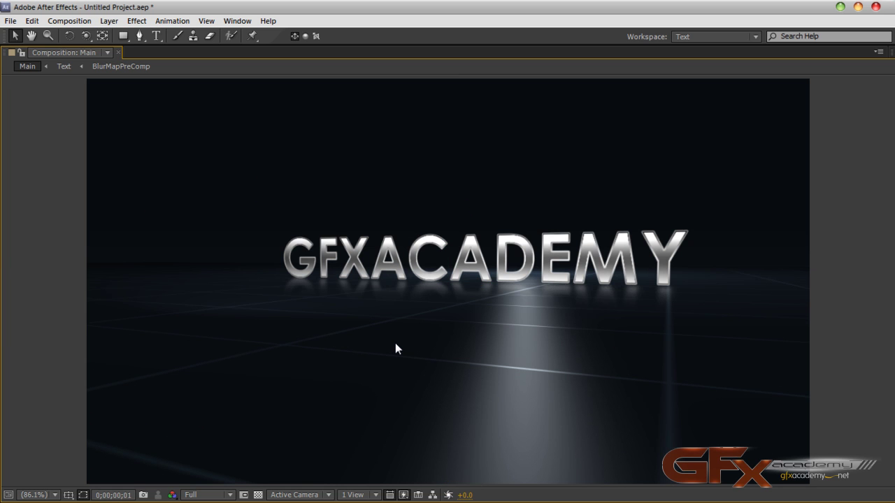
key("space")
key("space")
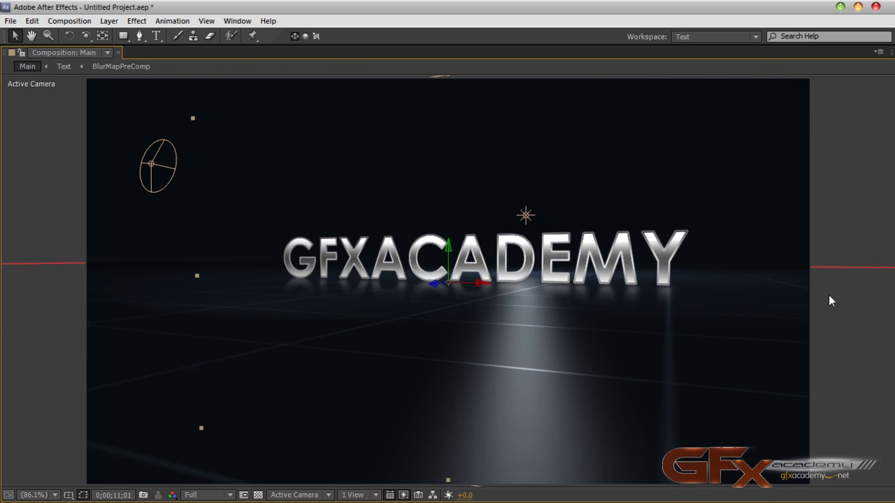
Step: Restore the normal layout, set Fast Previews to Adaptive Resolution—OpenGL Off, and move the current time to 0;00;05;21
key("grave")
scroll(569, 203, "down", 1)
left_click_drag(496, 344, 465, 344)
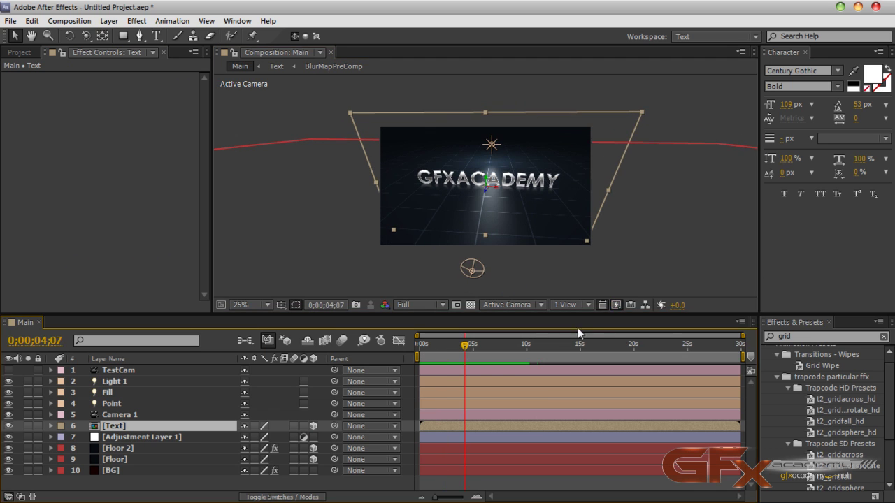
left_click(616, 305)
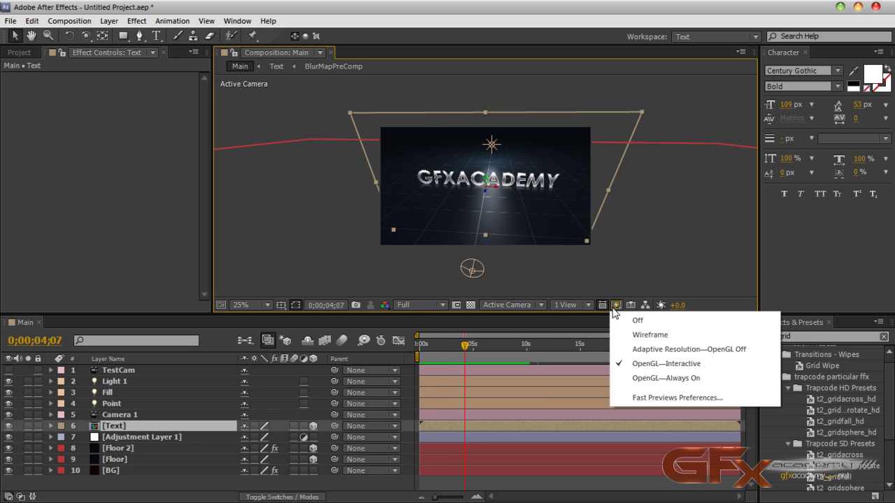
left_click(686, 348)
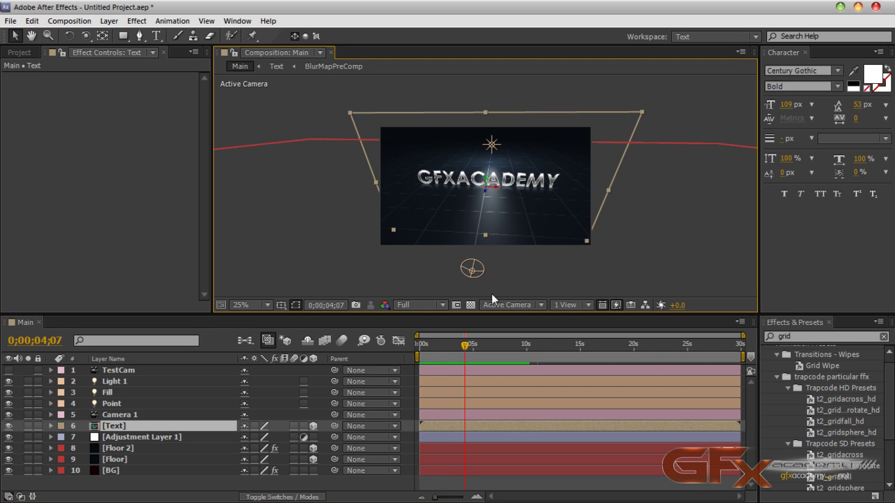
mouse_move(465, 345)
left_mouse_down()
mouse_move(426, 349)
mouse_move(479, 346)
left_mouse_up()
Step: Add the expression wiggle(3,50) to the Point light's Intensity
left_click(138, 383)
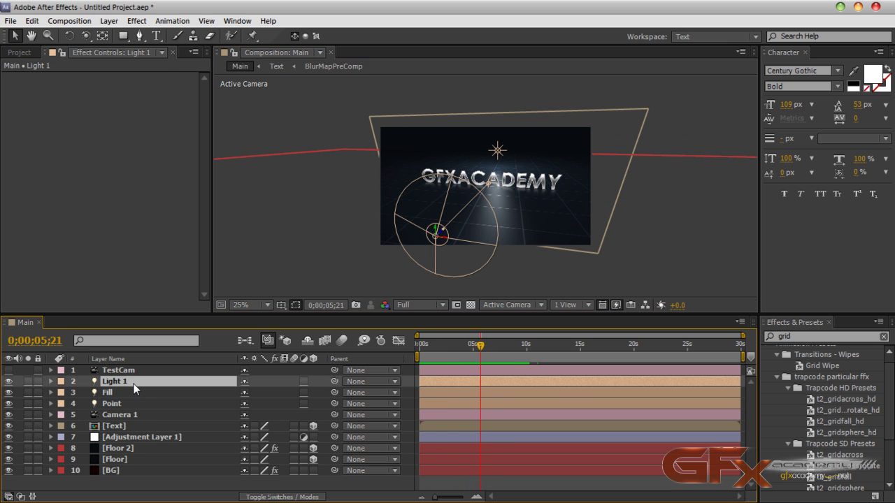
left_click(134, 404)
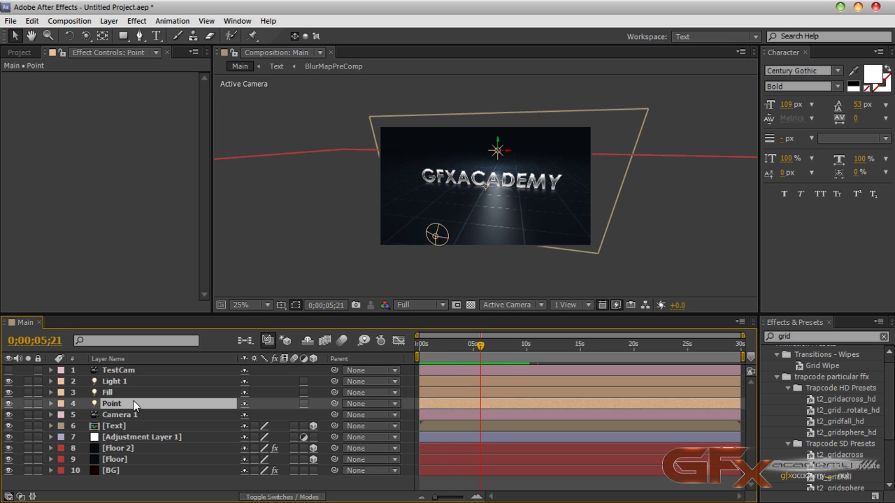
key("a")
key("a")
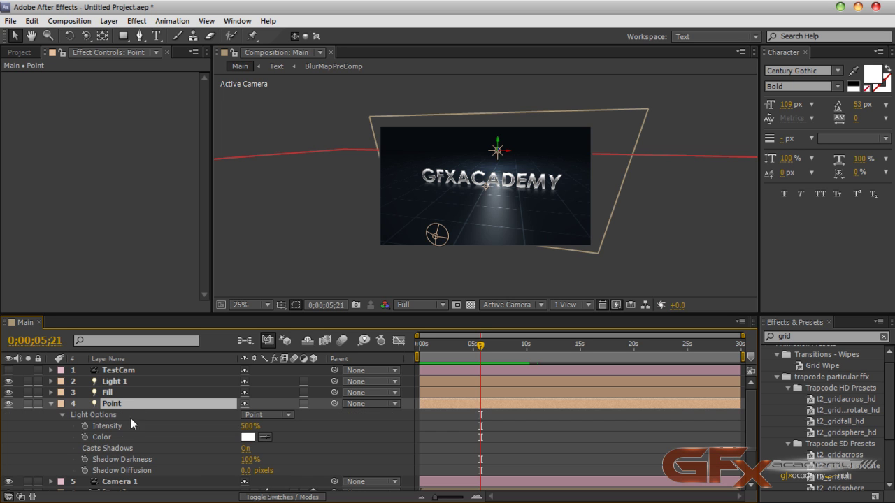
left_click(85, 426, "alt")
type("wiggle(3,50)")
key("KP_Enter")
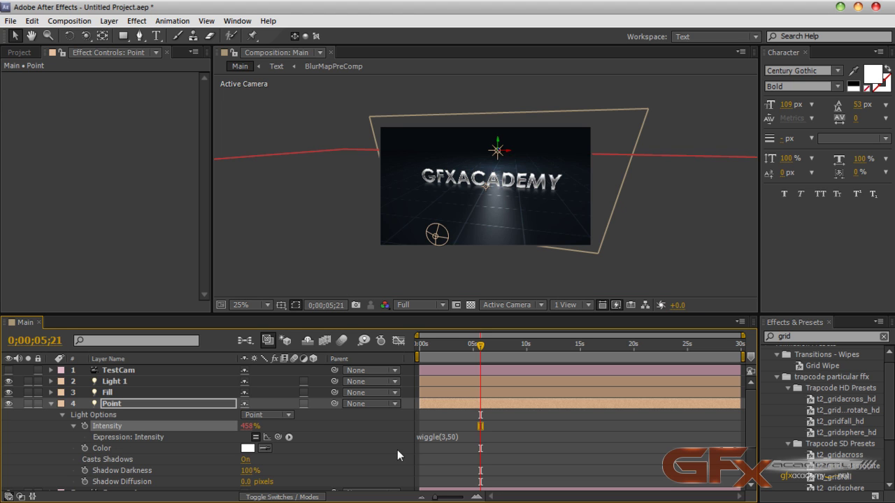
Step: Preview the flickering Point light from the start with the composition enlarged at 100% magnification, and restore the normal layout
left_click(362, 282)
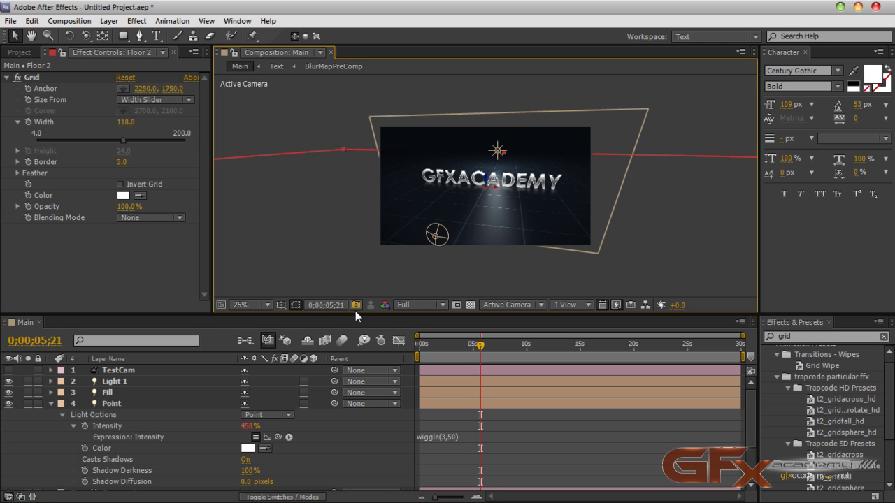
key("grave")
scroll(365, 303, "up", 4)
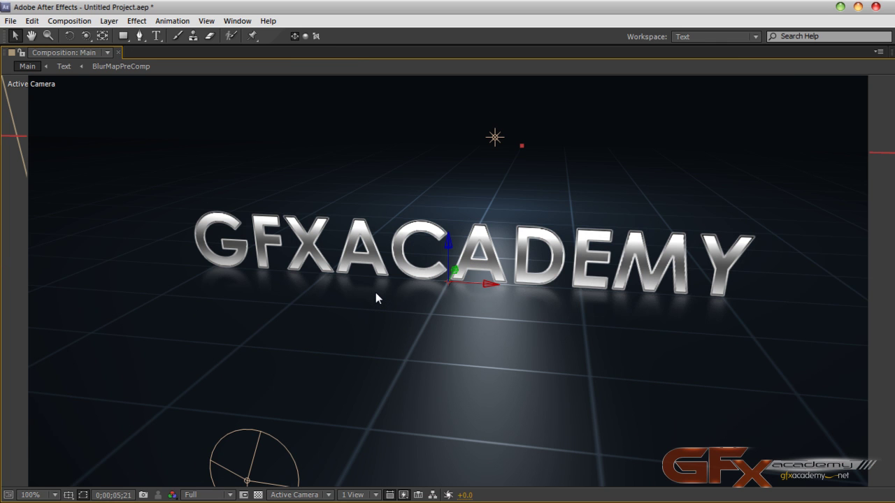
key("KP_0")
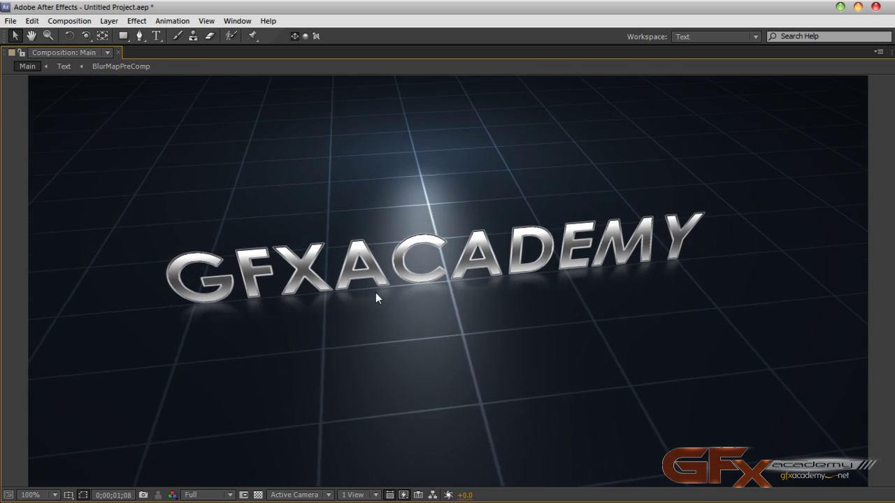
key("space")
key("grave")
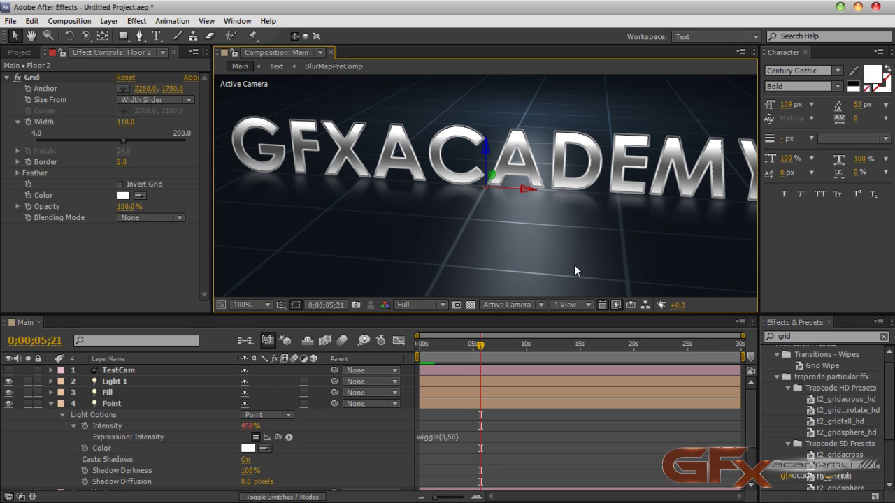
Step: Change the Point light's Intensity expression to wiggle(8,80) and move the current time to 0;00;00;00
left_click(446, 437)
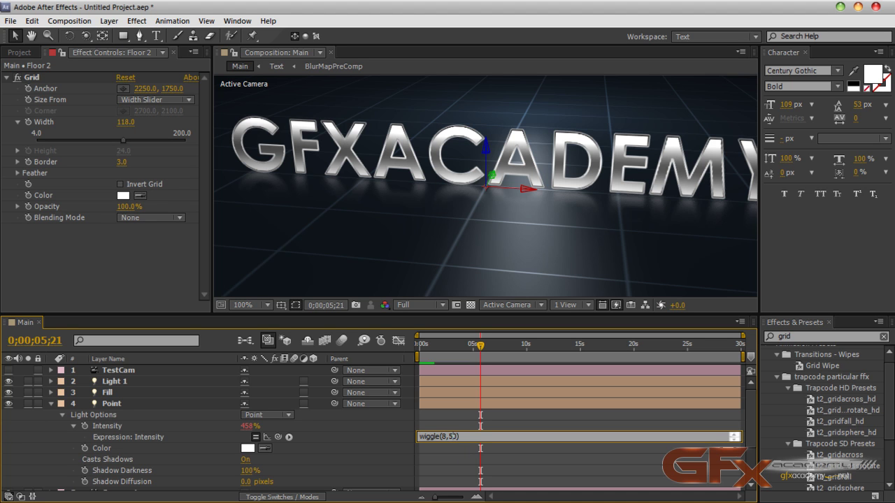
key("BackSpace")
key("BackSpace")
type("80")
left_click(457, 451)
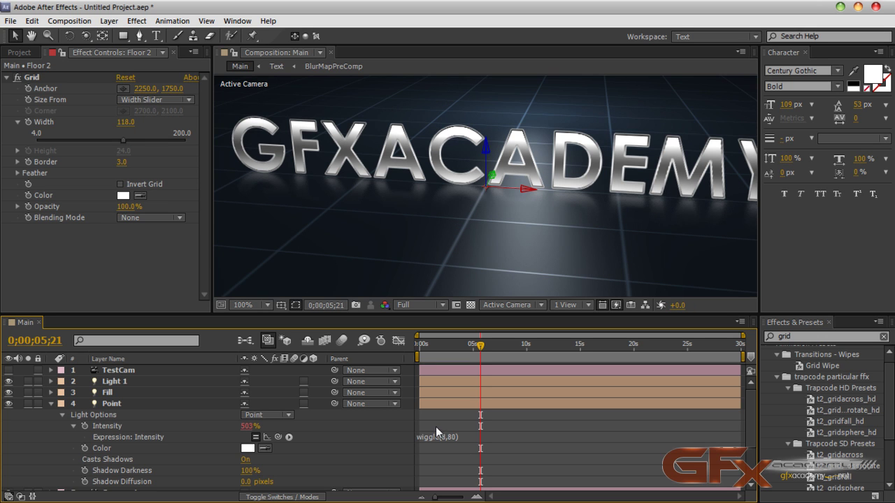
left_click(421, 346)
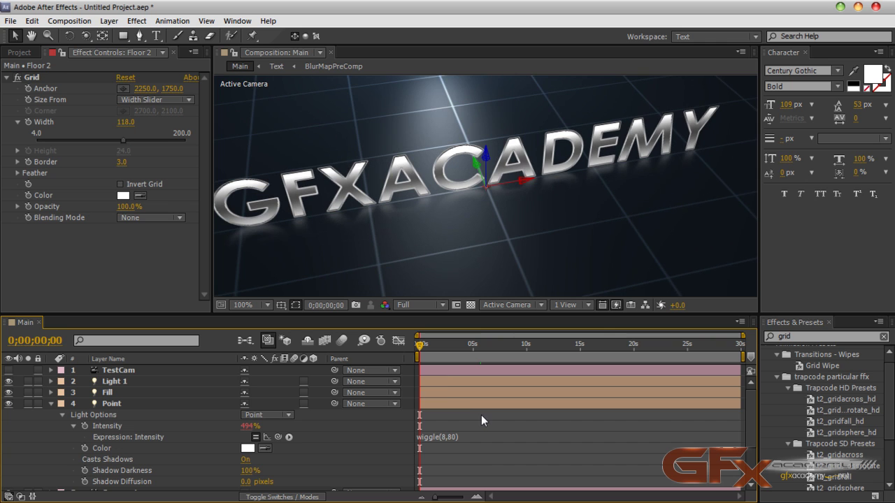
Step: In the Previews preferences, set the viewer's Zoom Quality to Faster and Color Management Quality to More Accurate Except RAM Preview
left_click(615, 304)
left_click(670, 399)
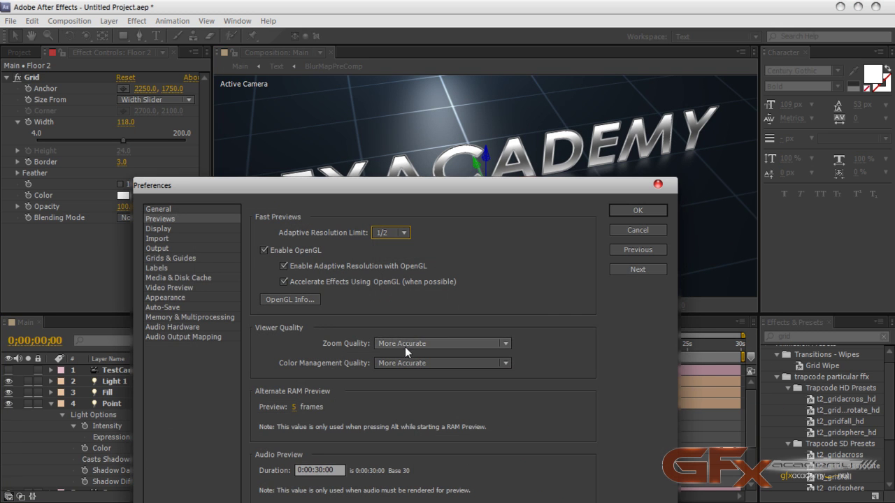
left_click(413, 343)
left_click(435, 370)
left_click(433, 365)
left_click(433, 380)
left_click(430, 343)
left_click(424, 360)
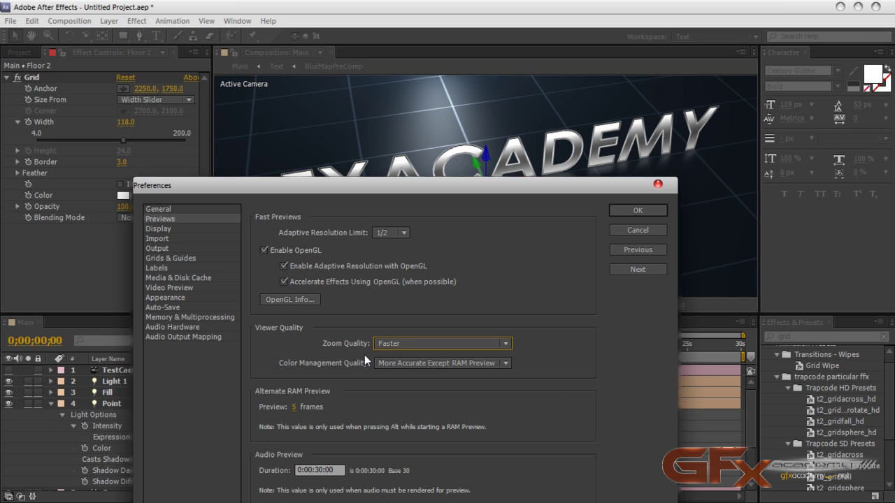
left_click(618, 210)
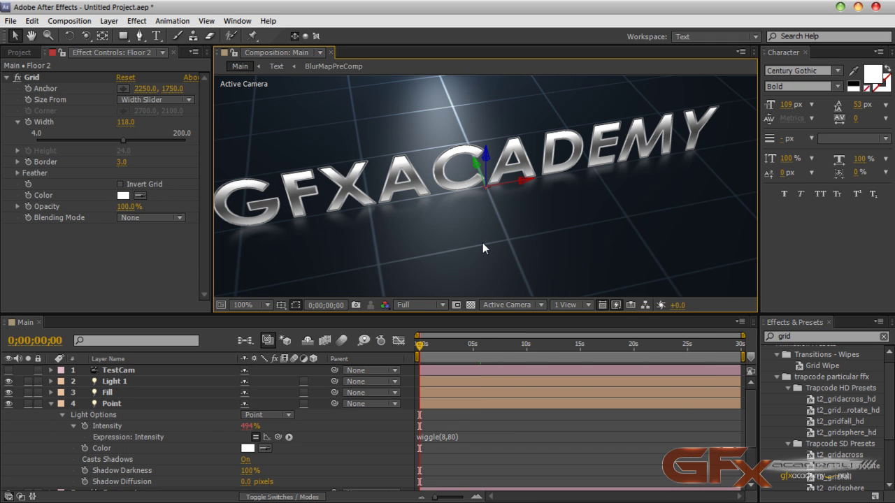
Step: Enlarge the Main composition and review the camera move and light flicker through the animation, stopping the playback at the end
key("grave")
key("Page_Down")
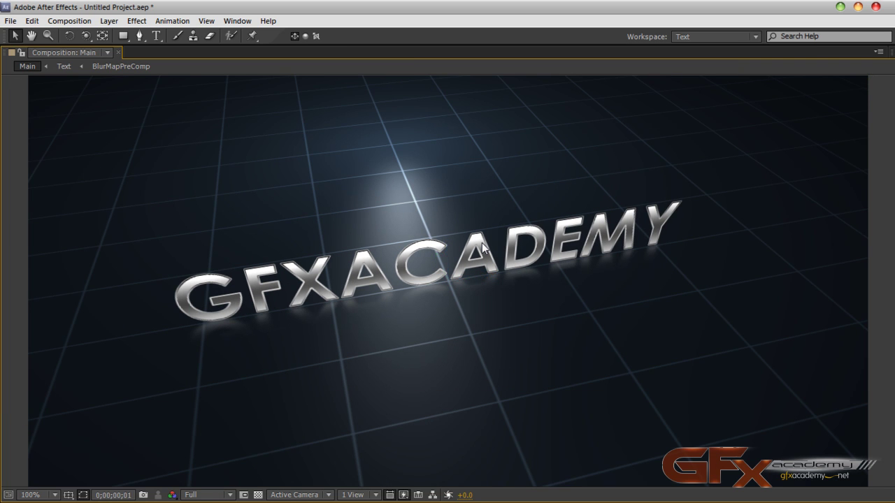
key("Page_Down")
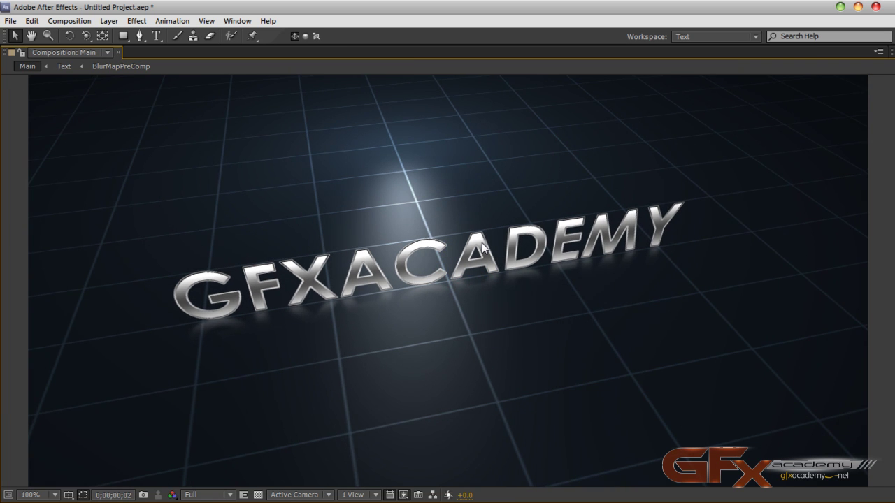
key("Page_Down")
key("Page_Down")
key("Page_Down")
key("Page_Down")
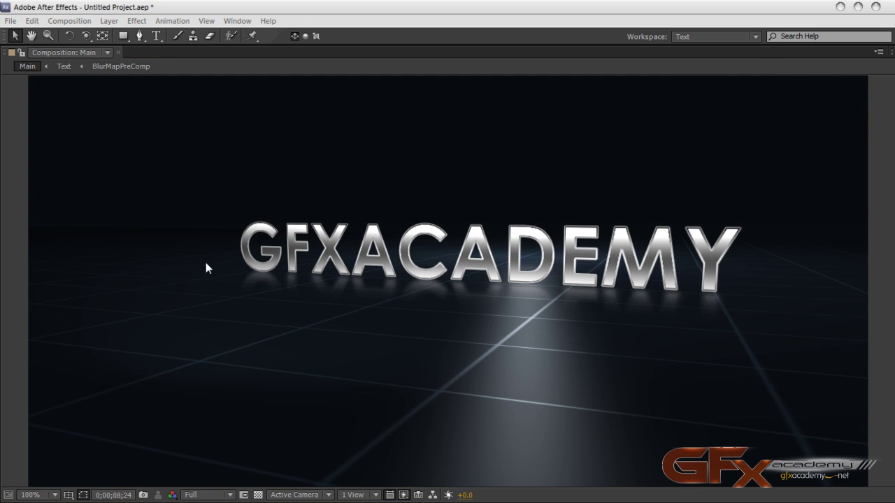
key("Page_Down")
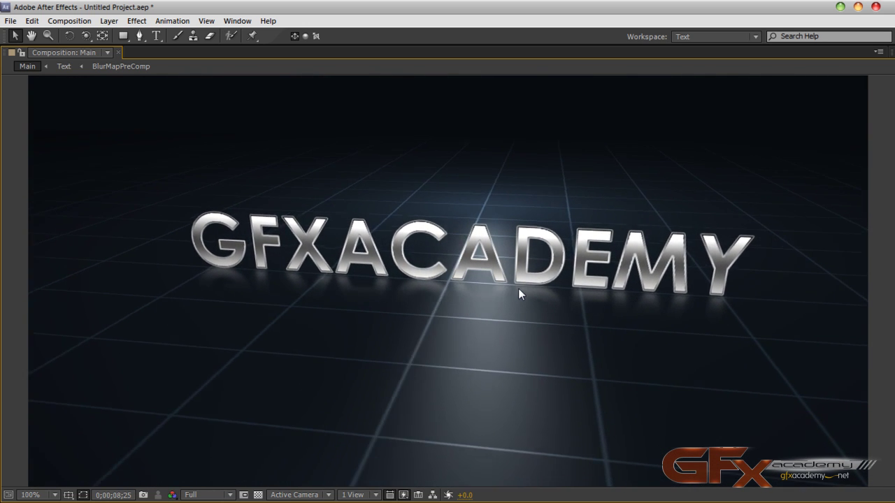
key("space")
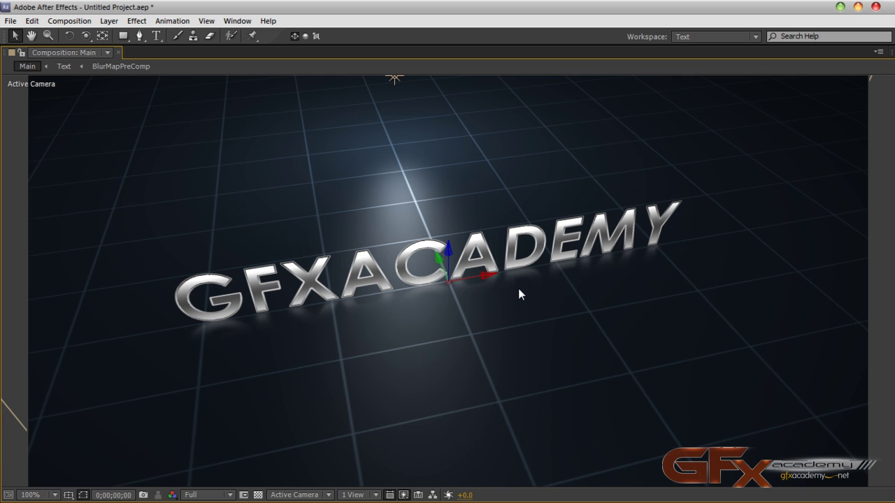